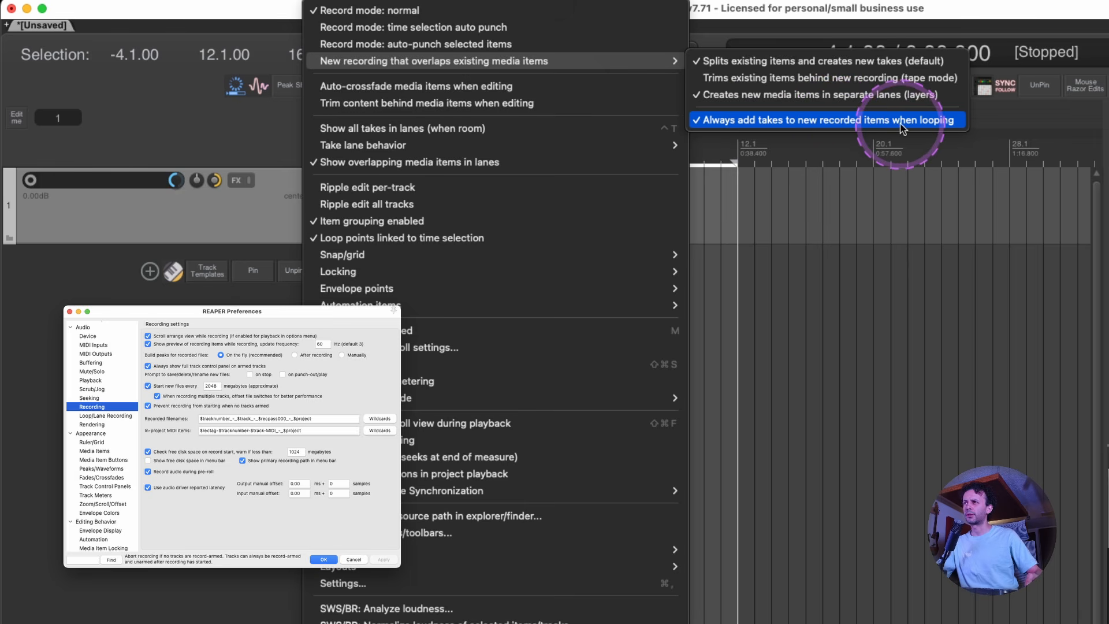
# Put the existing track into a new folder with the parent name AUDIO.
pyautogui.click(826, 206)
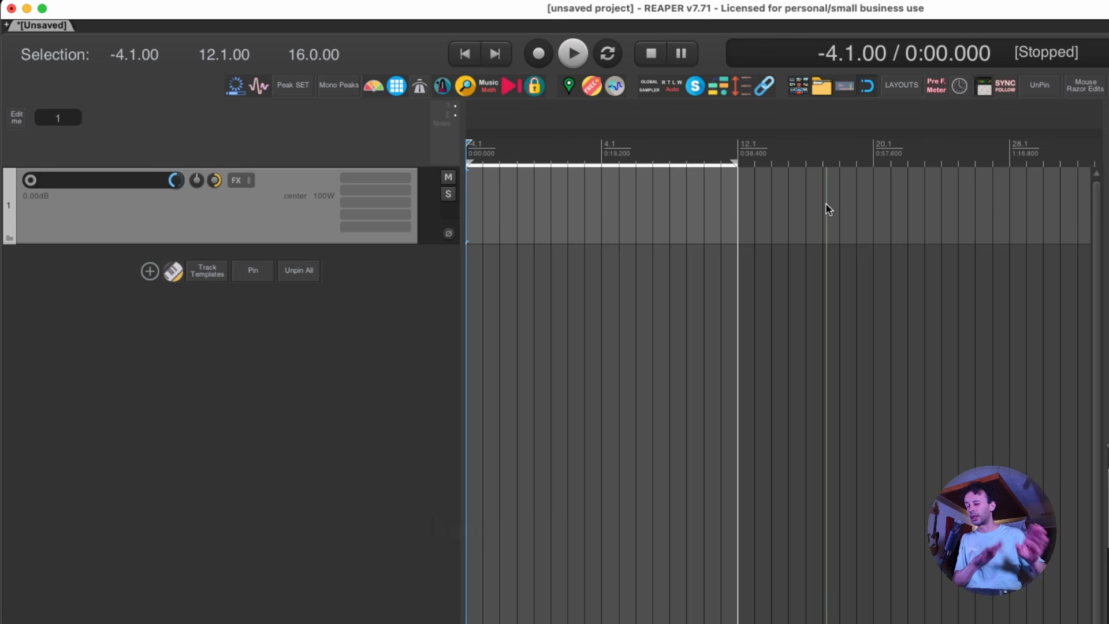
pyautogui.write('f')
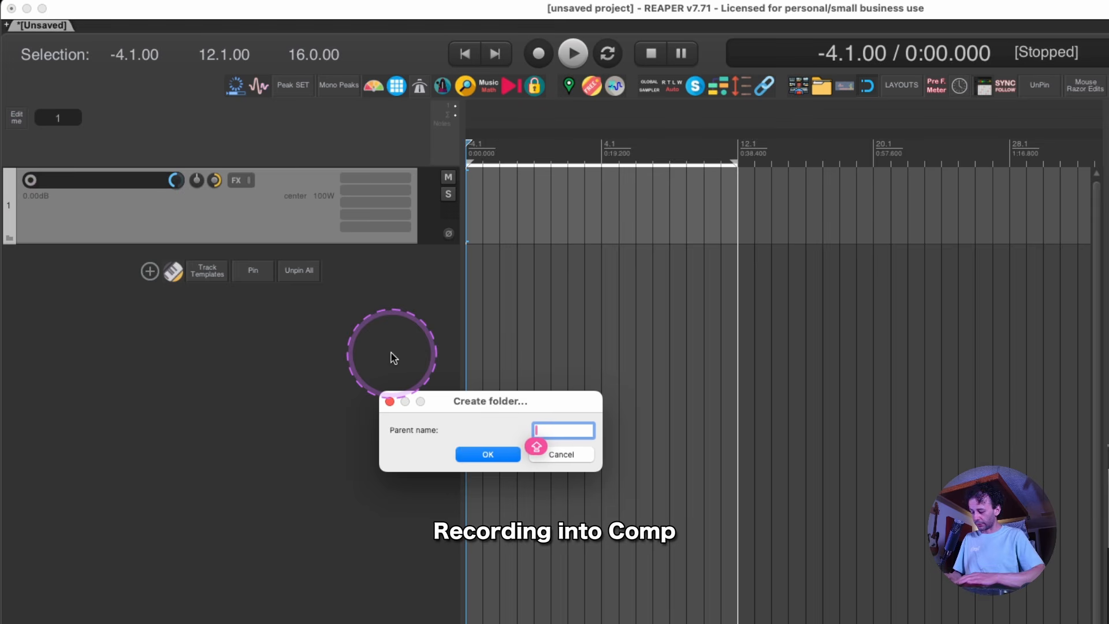
pyautogui.write('AUDIO')
pyautogui.press('Return')
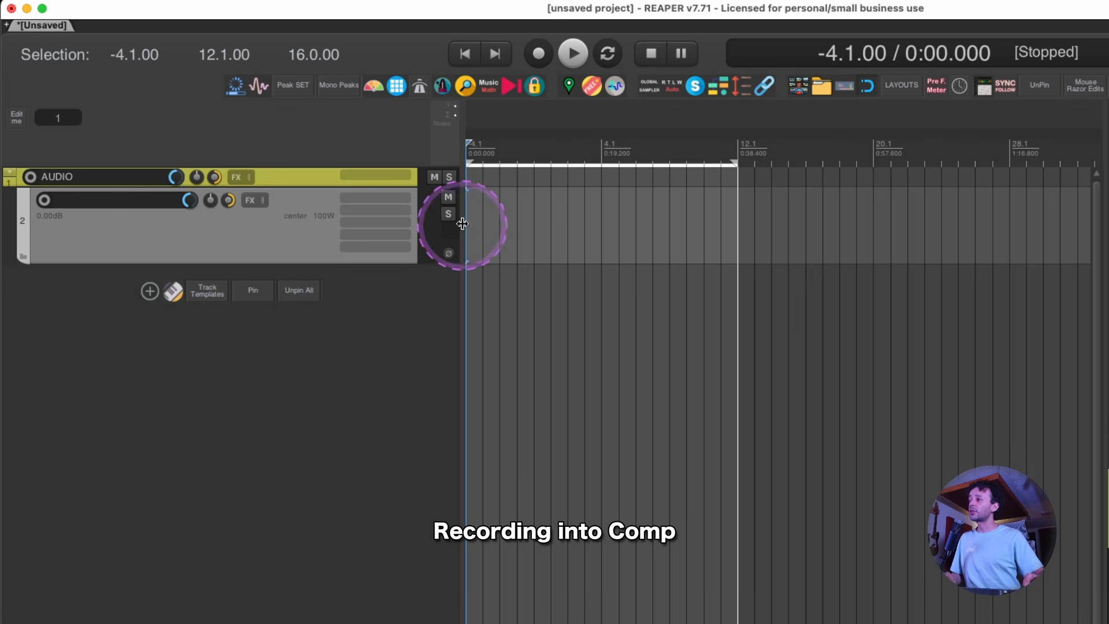
# Set the time selection from 0.1.00 to 4.1.00 and switch the record mode to time selection auto punch.
pyautogui.scroll(2, 692, 202)
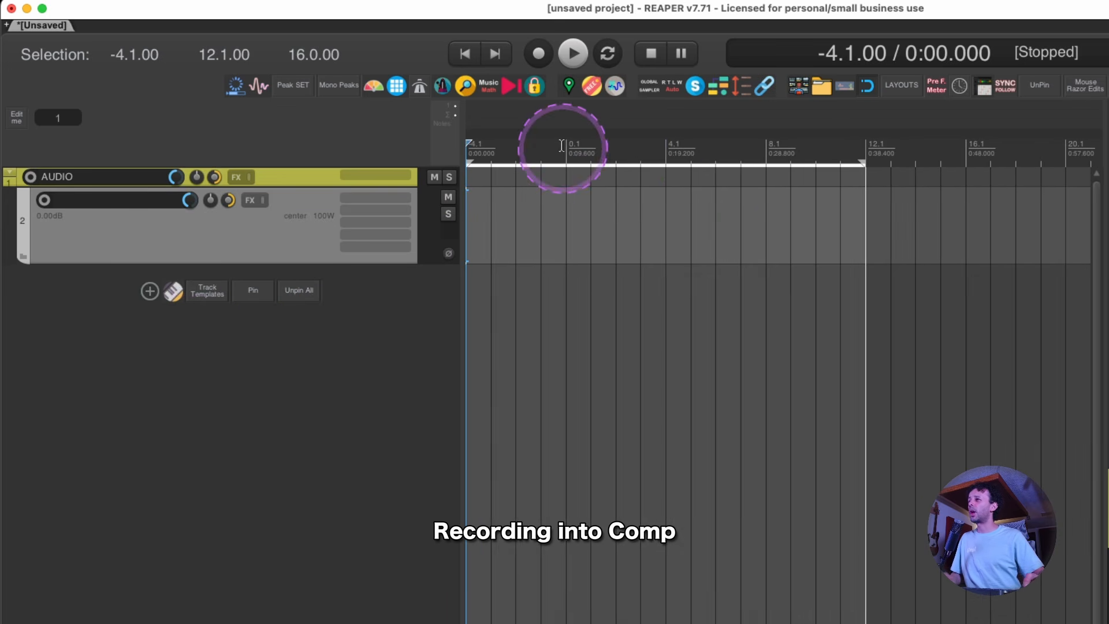
pyautogui.moveTo(561, 145); pyautogui.dragTo(664, 141)
pyautogui.rightClick(538, 53)
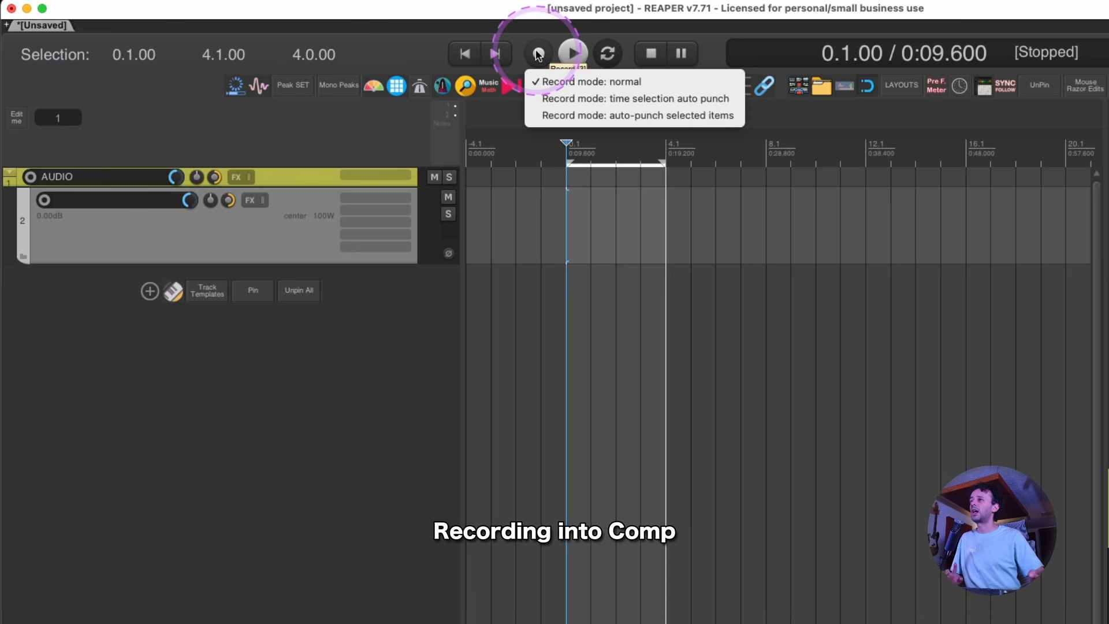
pyautogui.click(574, 99)
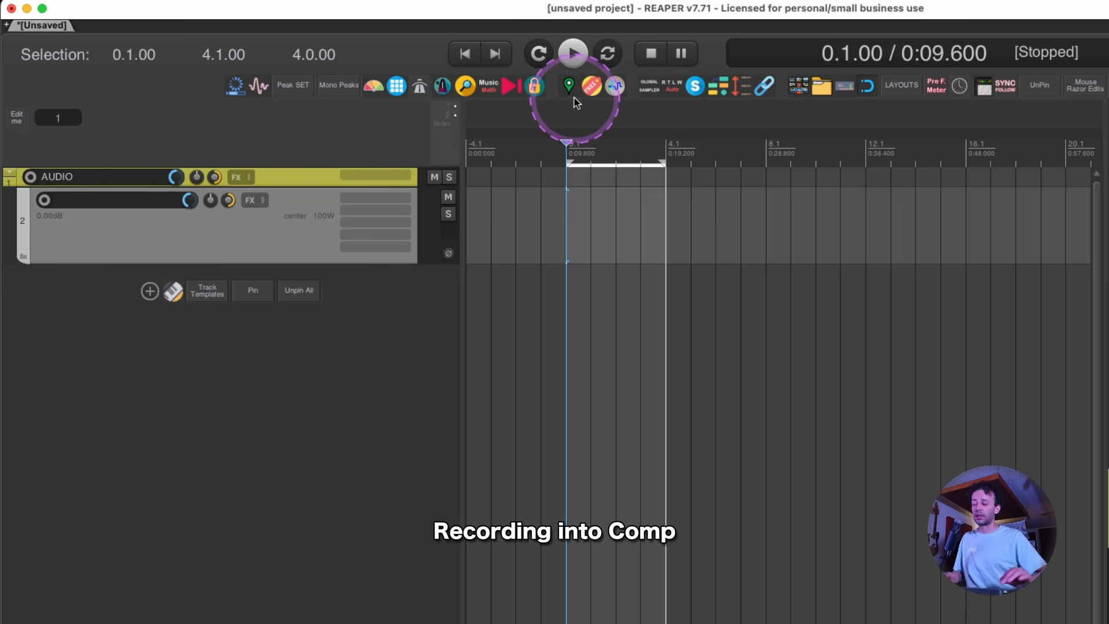
# Place the edit cursor at -2.1.00 and arm the track inside the AUDIO folder for recording with input monitoring.
pyautogui.click(575, 101)
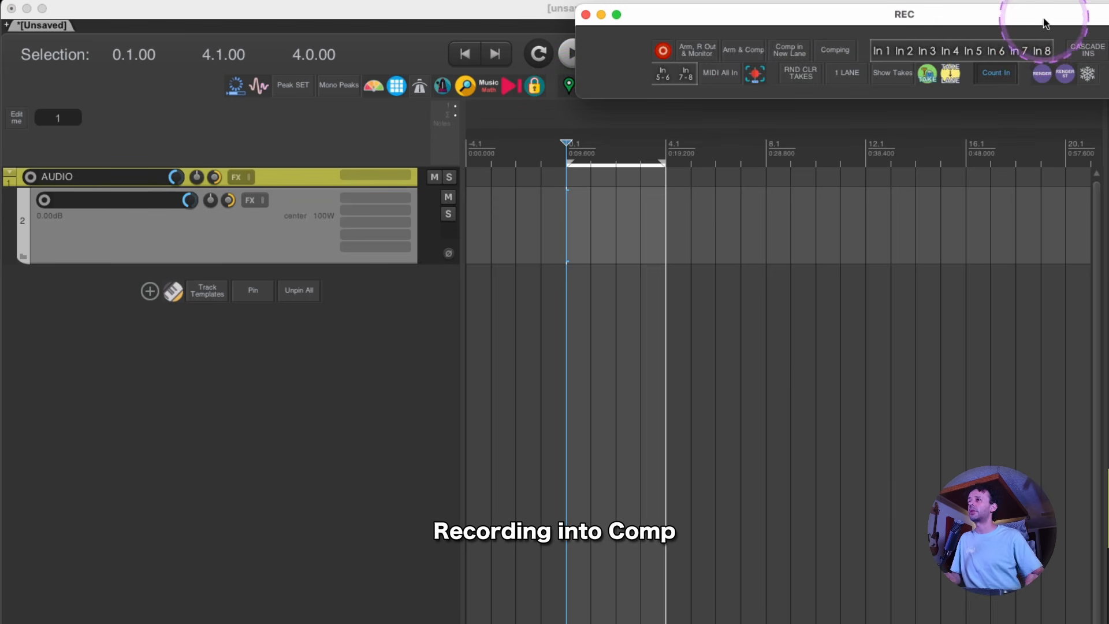
pyautogui.moveTo(1041, 21); pyautogui.dragTo(474, 623)
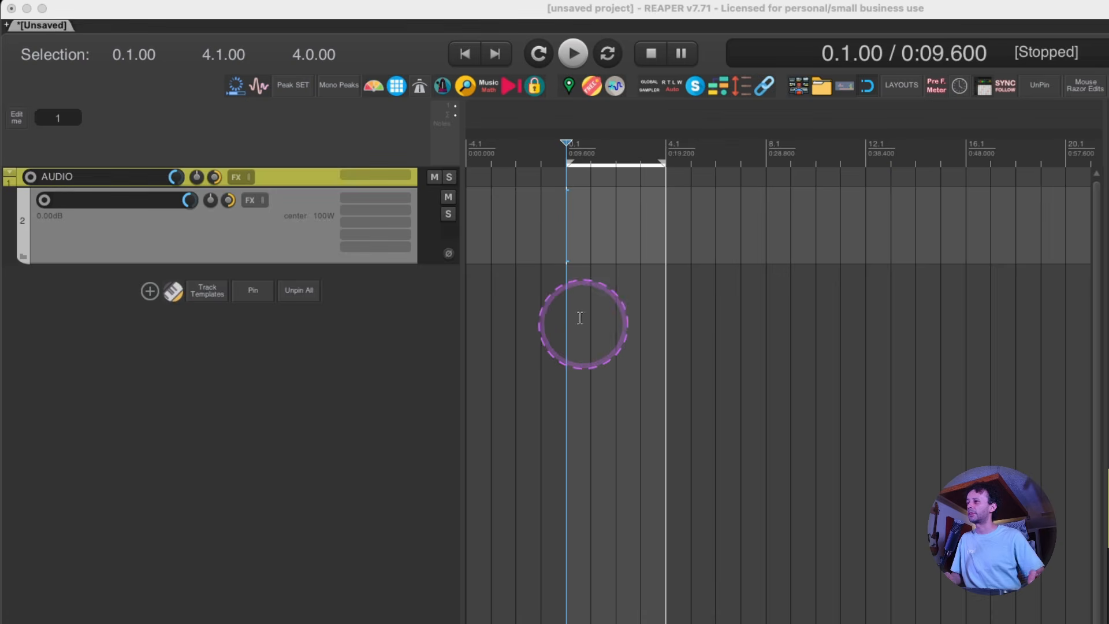
pyautogui.scroll(3, 567, 287)
pyautogui.moveTo(619, 145); pyautogui.dragTo(848, 141)
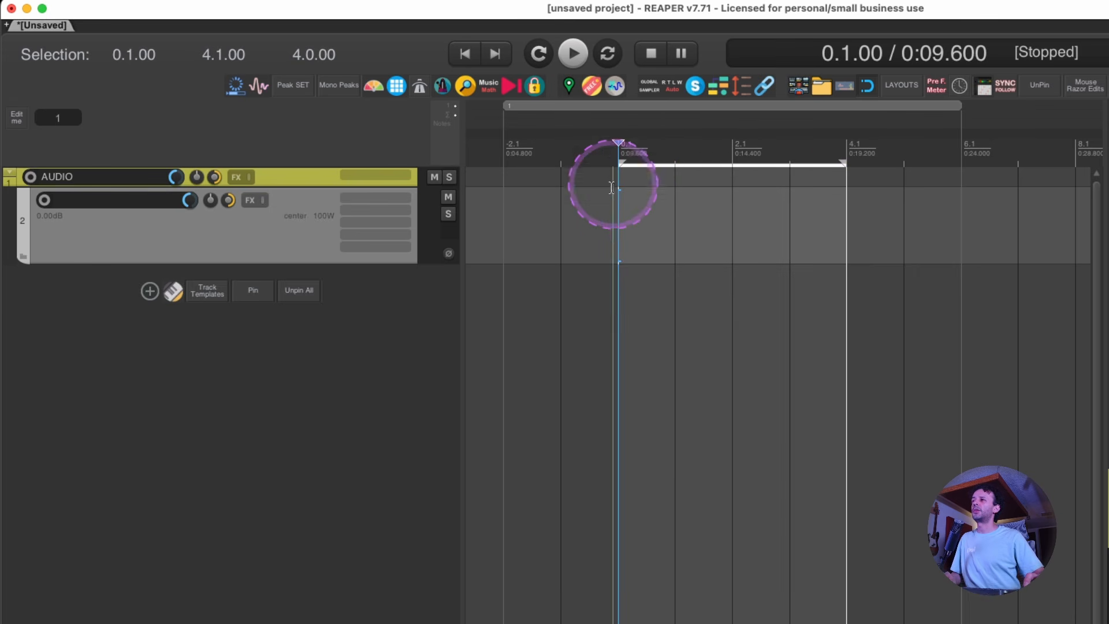
pyautogui.click(511, 234)
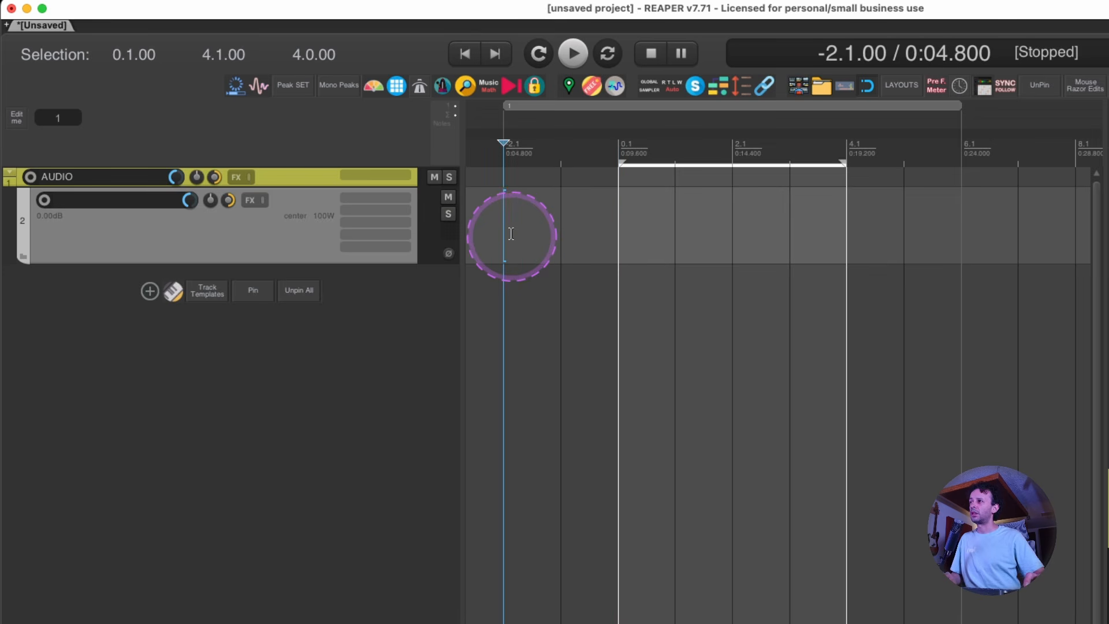
pyautogui.click(245, 243)
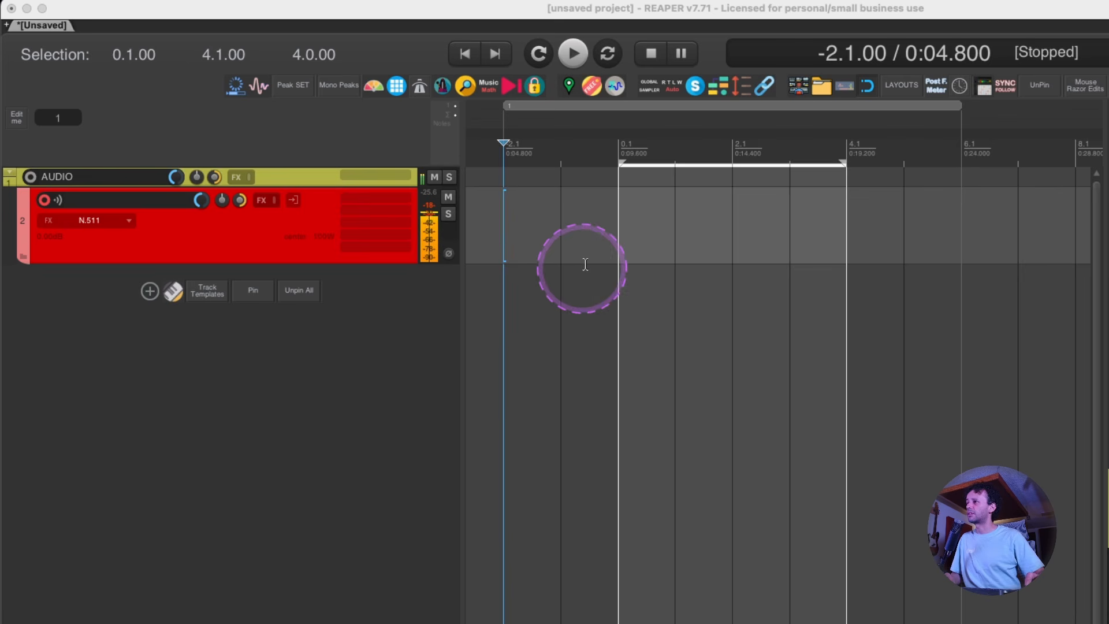
# Record two overlapping auto-punch takes from 0.1.00 to 4.1.00 on the armed track, starting at -2.1.00, and undo both.
pyautogui.click(538, 53)
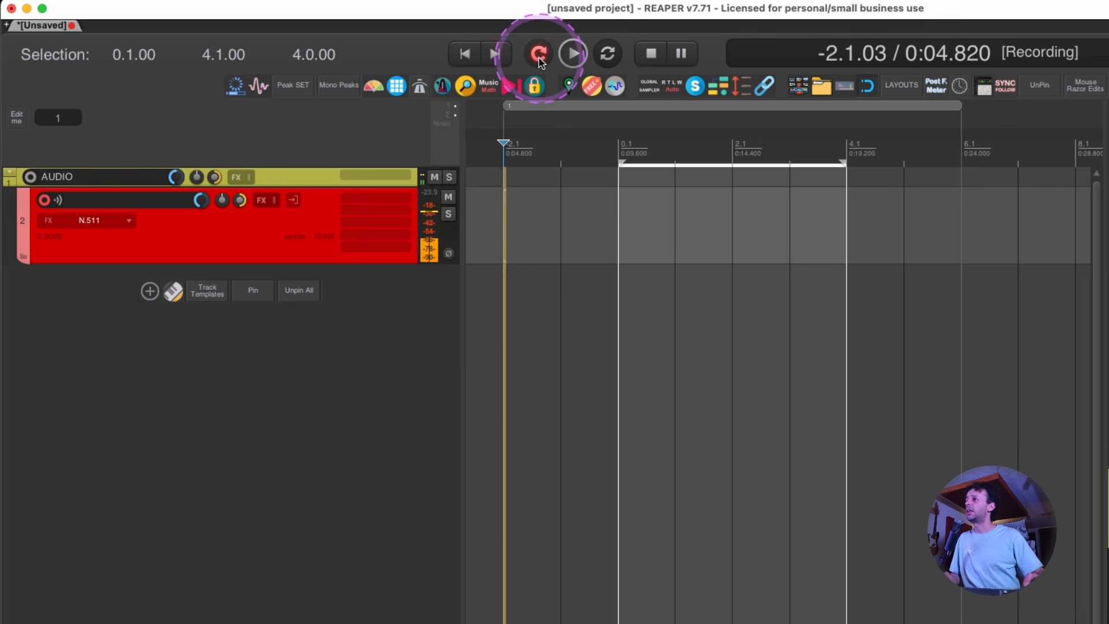
pyautogui.press('space')
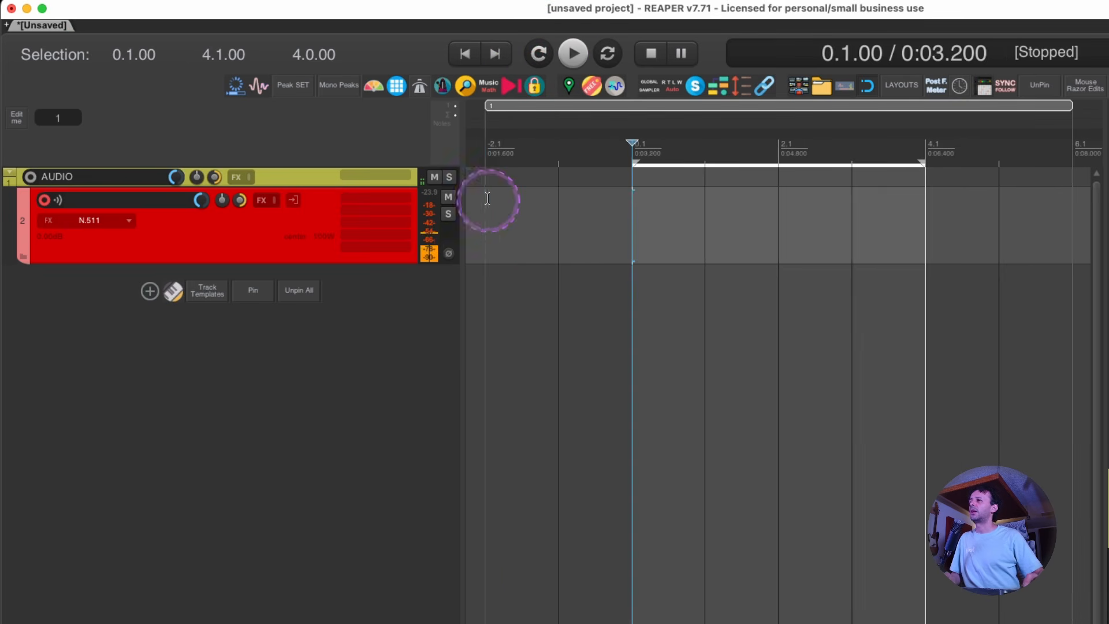
pyautogui.click(487, 198)
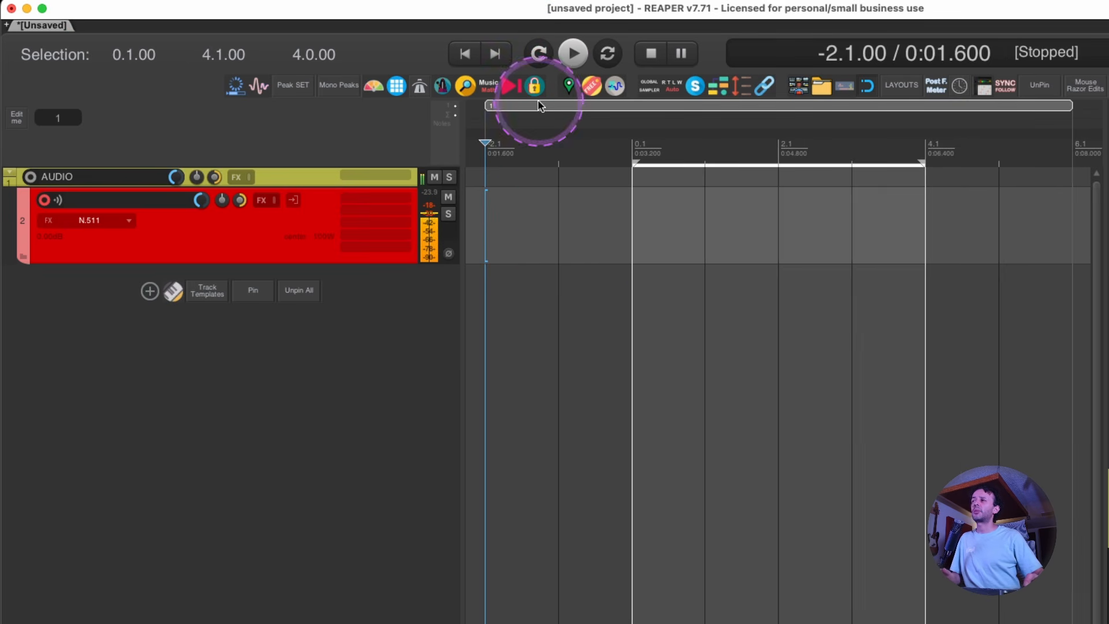
pyautogui.click(539, 55)
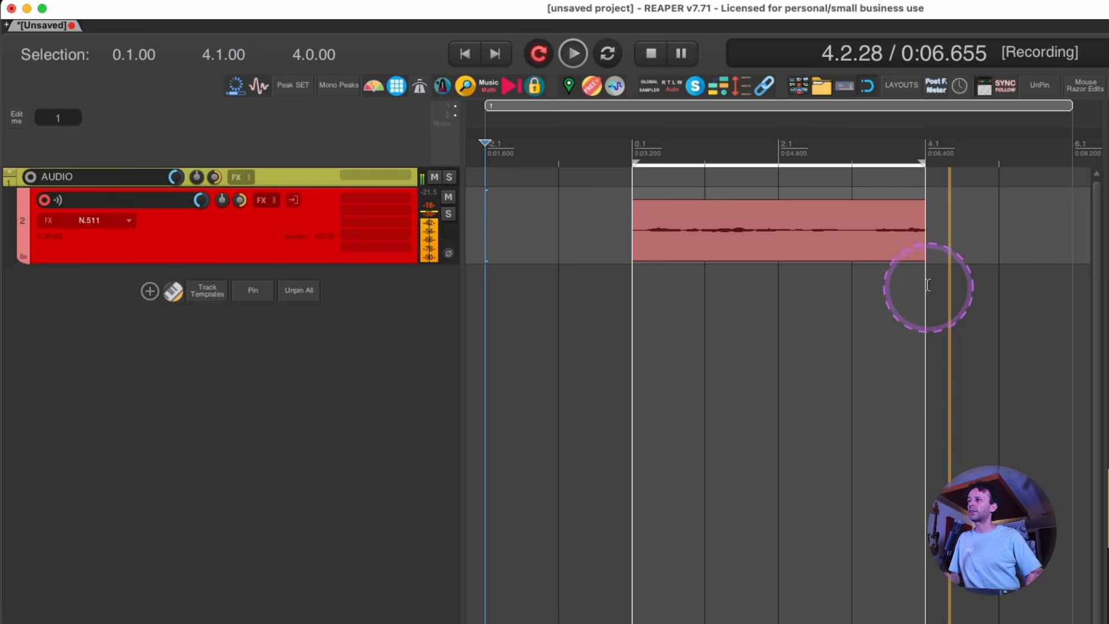
pyautogui.press('space')
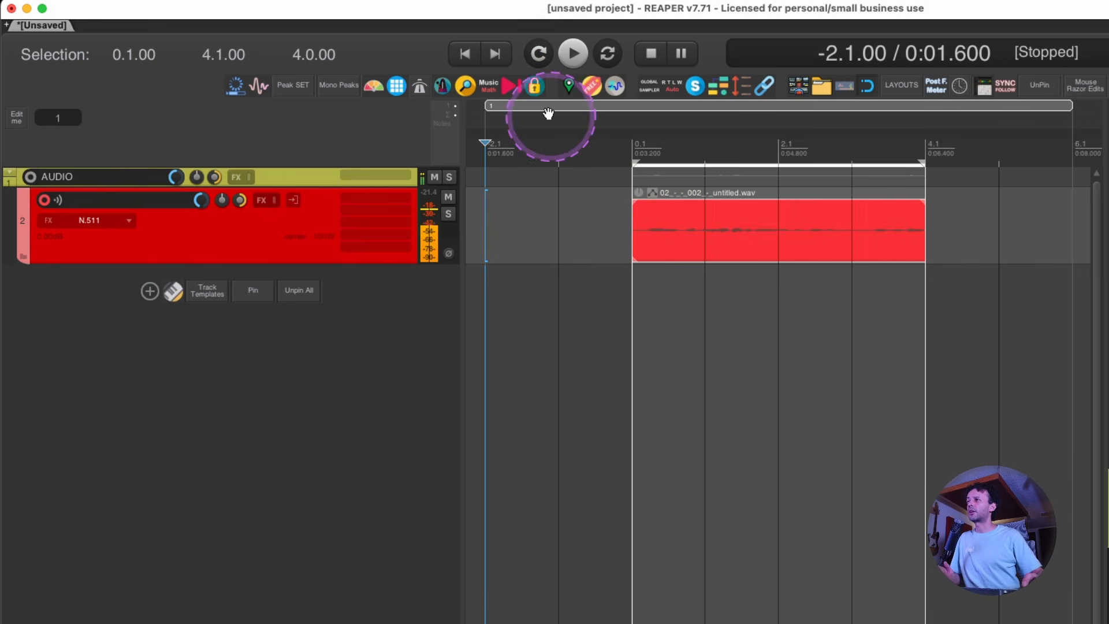
pyautogui.click(539, 55)
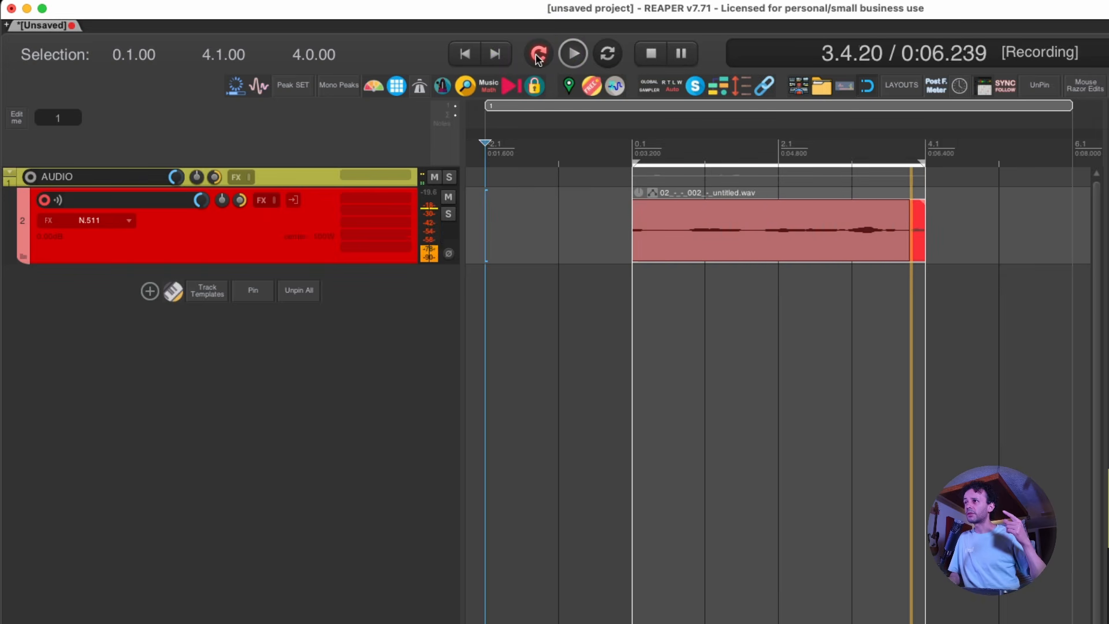
pyautogui.click(538, 54)
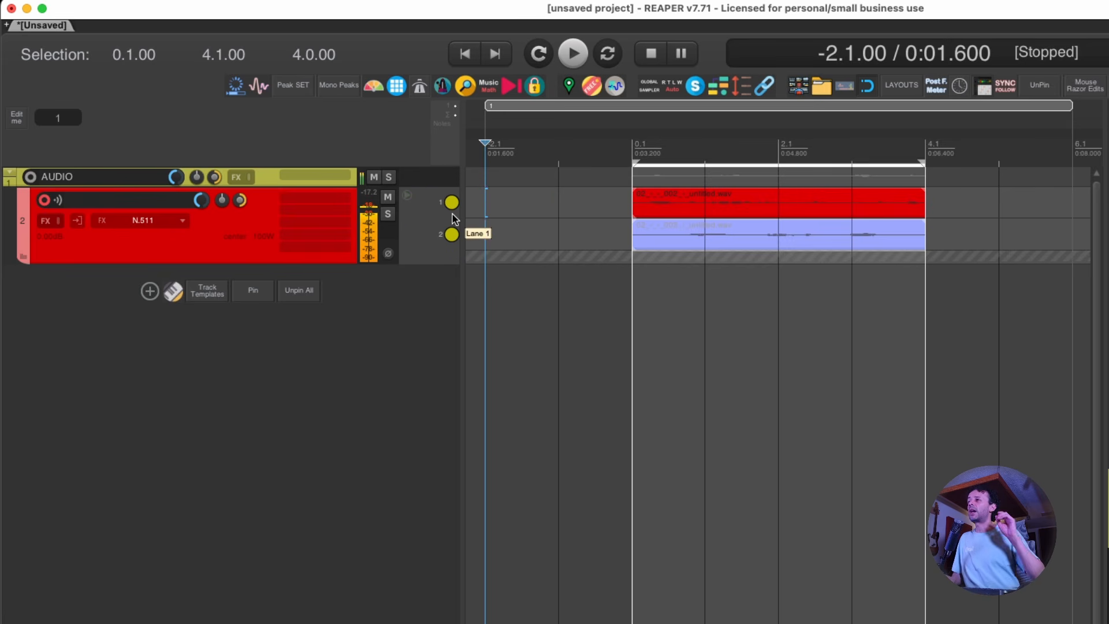
pyautogui.press('super+z')
pyautogui.press('super+z')
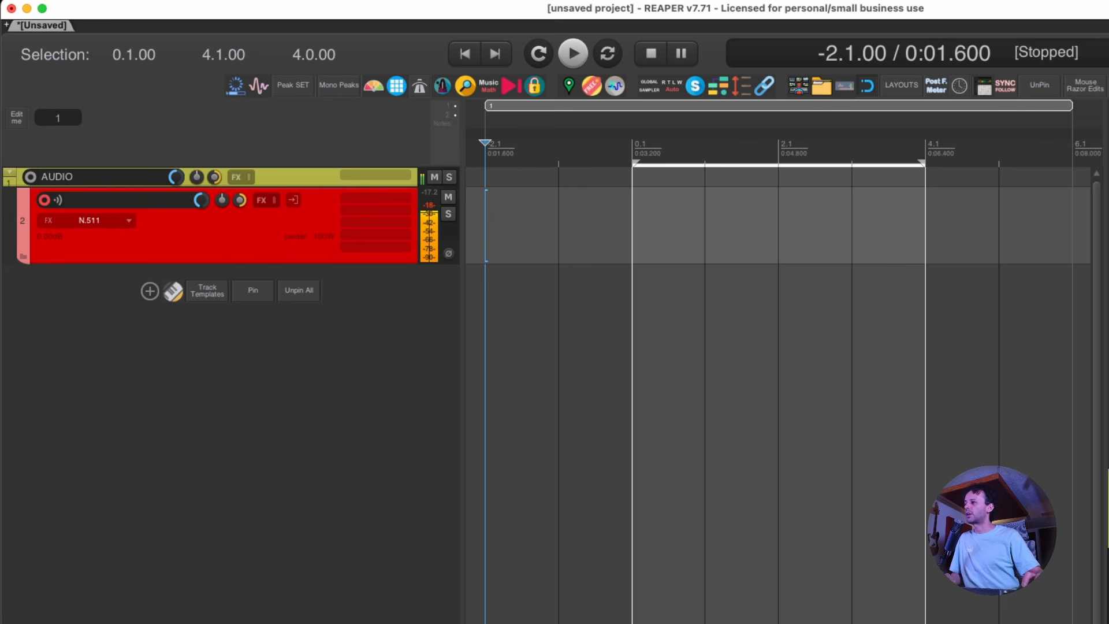
# Rename the armed track in the AUDIO folder to ARM & COMP LANE.
pyautogui.doubleClick(147, 201)
pyautogui.write('AR,')
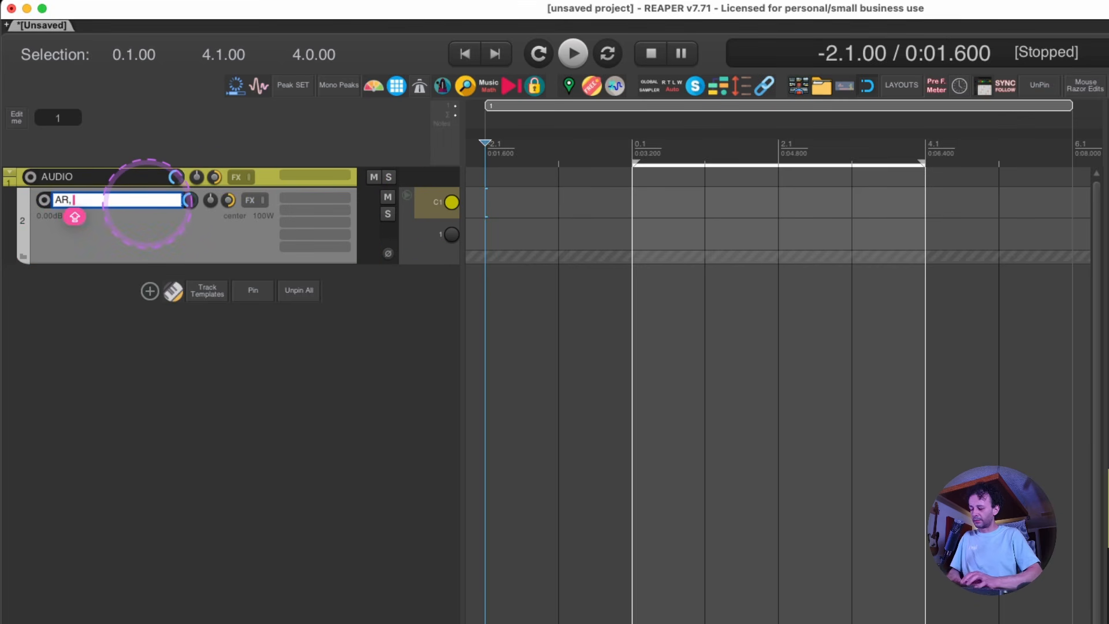
pyautogui.write(' & COMP LANE')
pyautogui.press('Return')
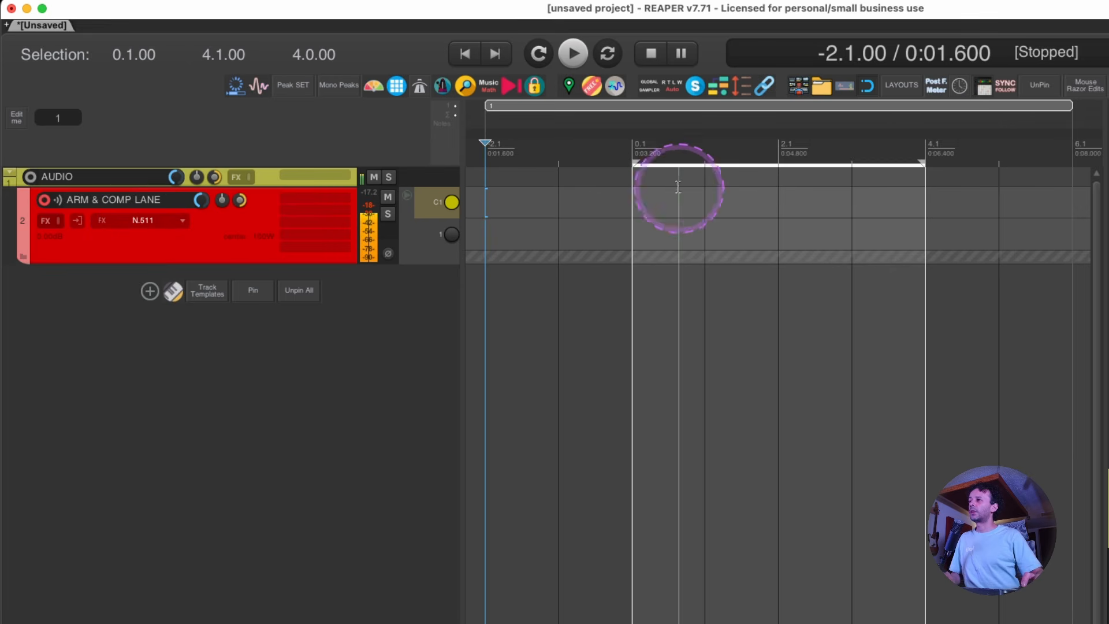
# Record three auto-punch takes over 0.1.00 to 2.1.00 into the comp lane of ARM & COMP LANE, starting at -1.1.00.
pyautogui.click(563, 153)
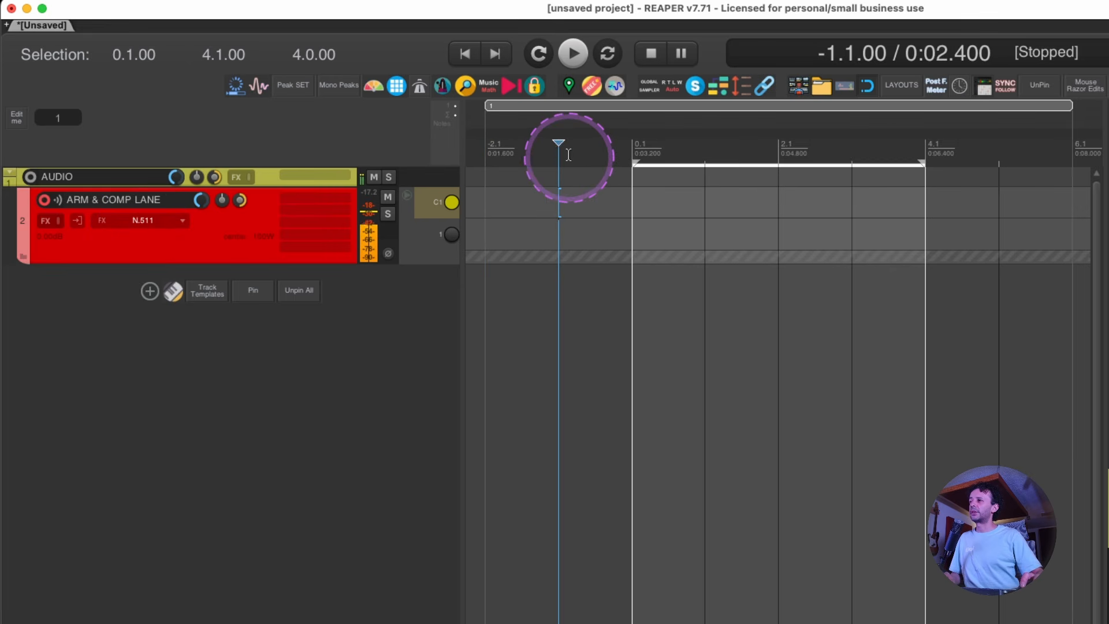
pyautogui.click(538, 53)
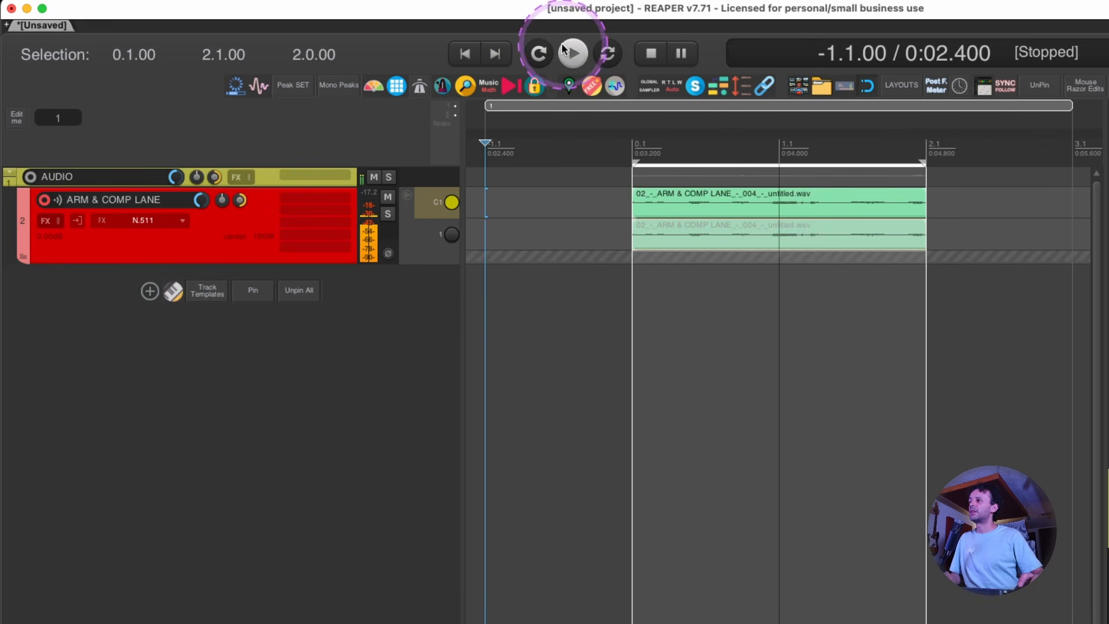
pyautogui.click(538, 54)
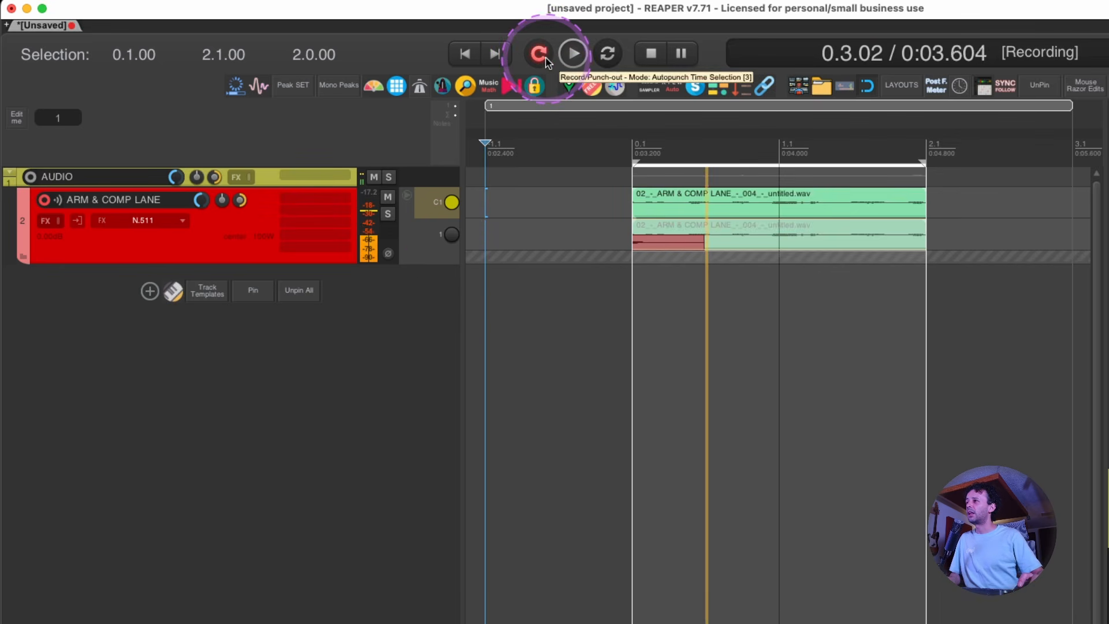
pyautogui.click(548, 56)
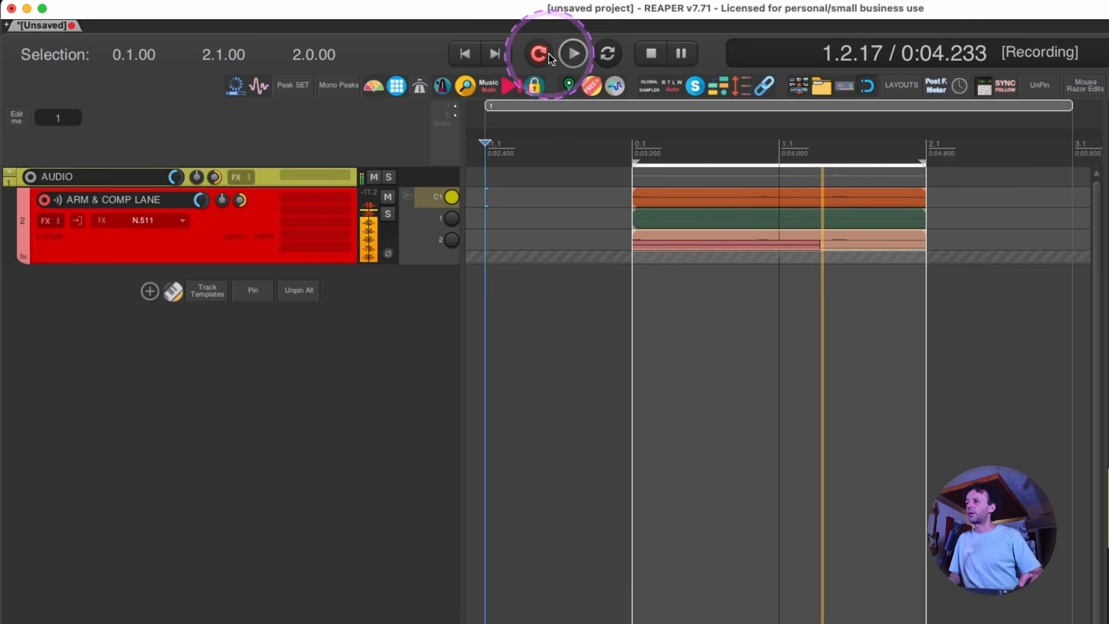
# Try the lane 2 take in comp lane C1, switch it to the lane 1 take and set C1 to play.
pyautogui.click(703, 227)
pyautogui.click(706, 214)
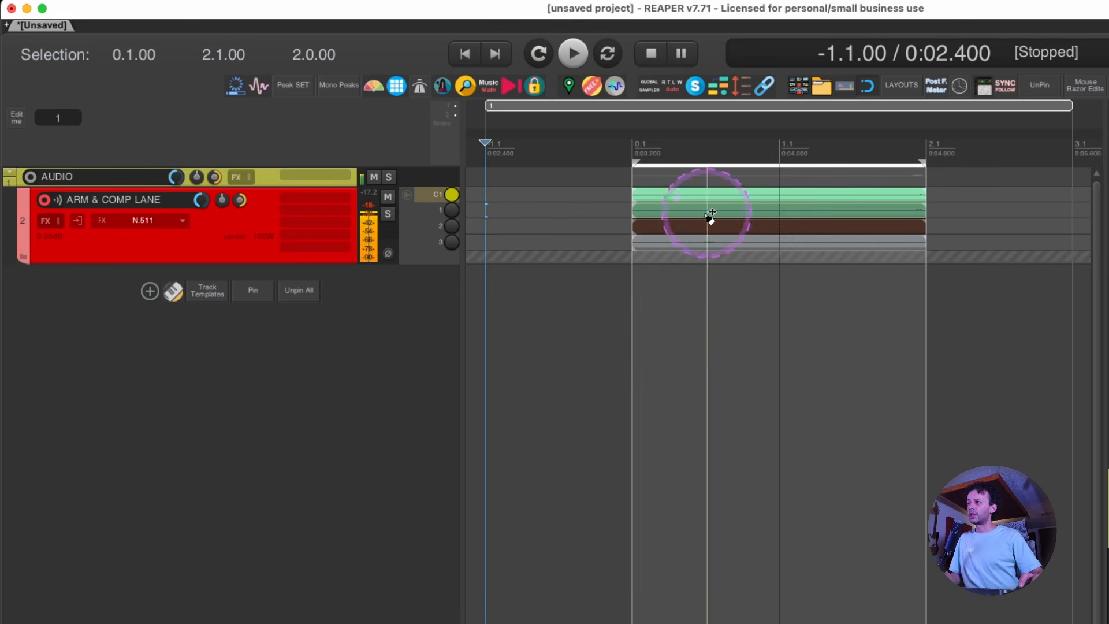
pyautogui.click(453, 194)
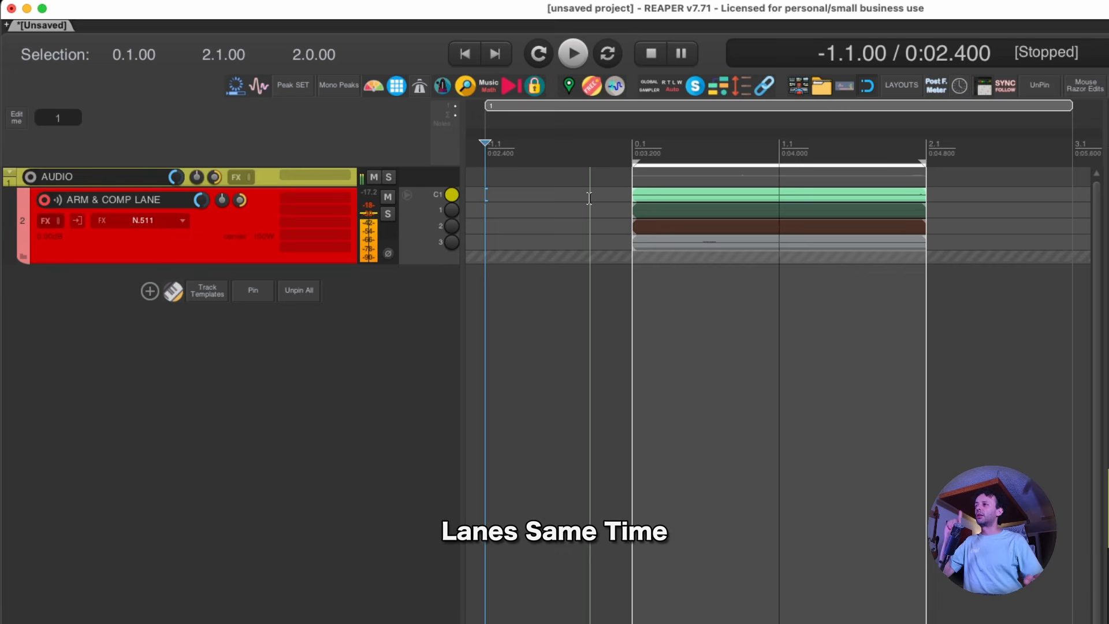
# Add a MIDI folder below the AUDIO folder containing a track named LANES AT THE SAME TIME.
pyautogui.click(263, 175)
pyautogui.click(255, 234)
pyautogui.press('super+t')
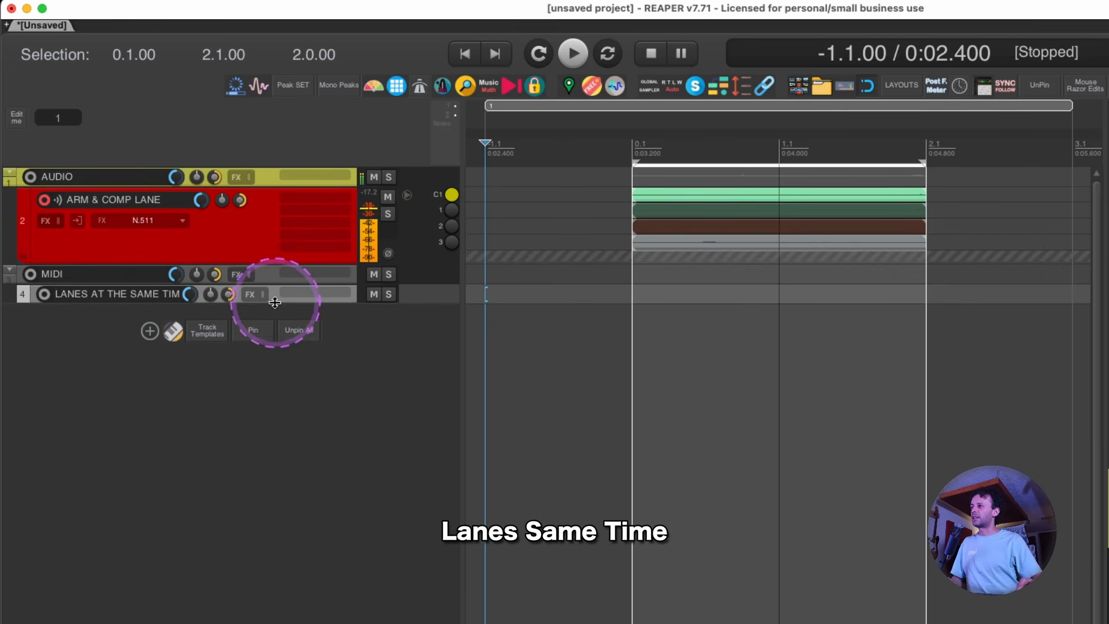
# Enlarge the LANES AT THE SAME TIME track, disarm ARM & COMP LANE and arm the enlarged track for MIDI recording.
pyautogui.moveTo(277, 305); pyautogui.dragTo(267, 356)
pyautogui.click(216, 252)
pyautogui.click(192, 326)
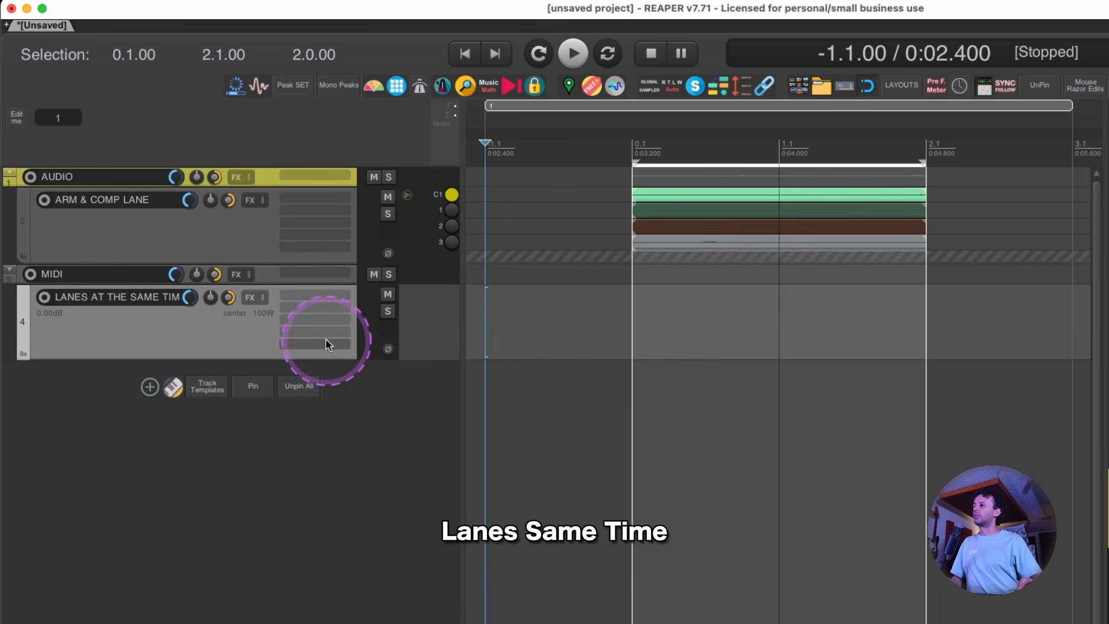
pyautogui.doubleClick(213, 327)
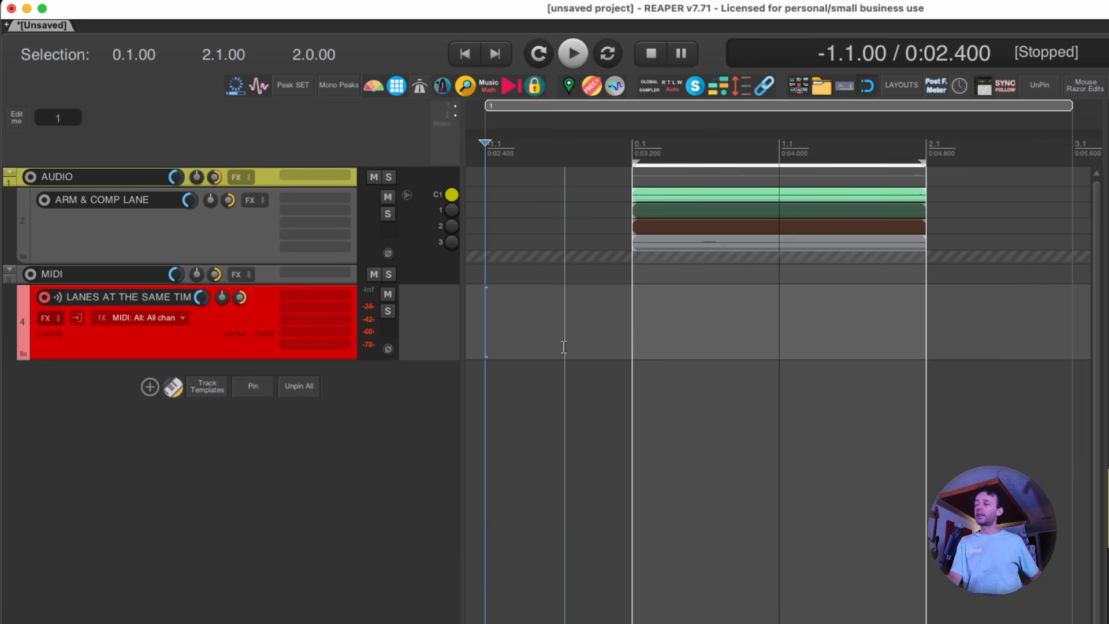
# Record three auto-punch MIDI takes into separate simultaneously playing lanes of LANES AT THE SAME TIME over 0.1.00 to 2.1.00, then inspect them.
pyautogui.press('super+r')
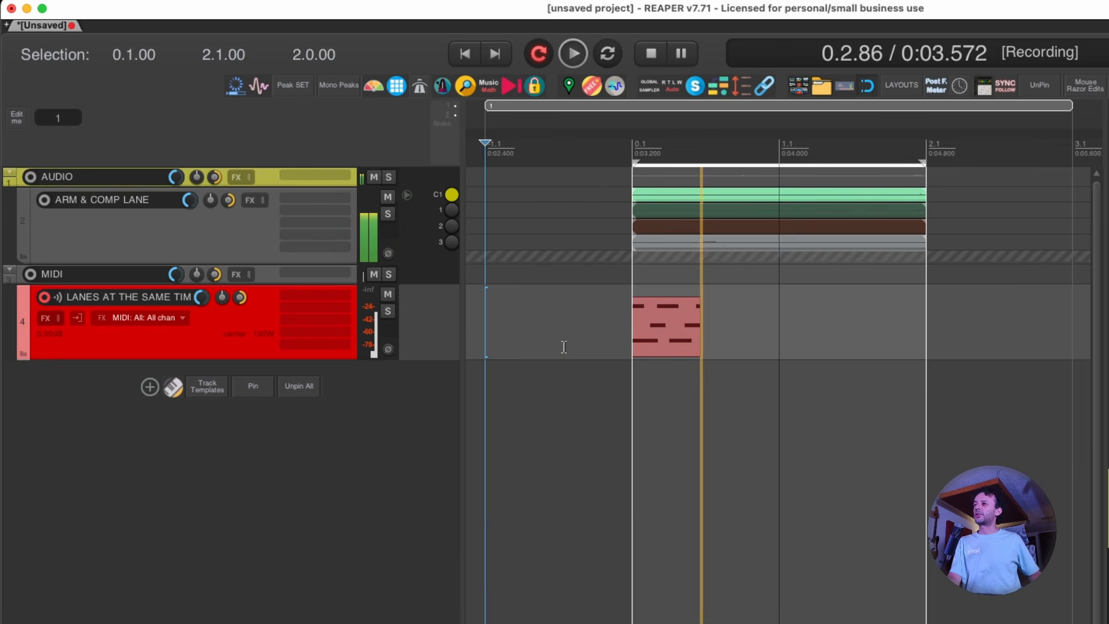
pyautogui.press('space')
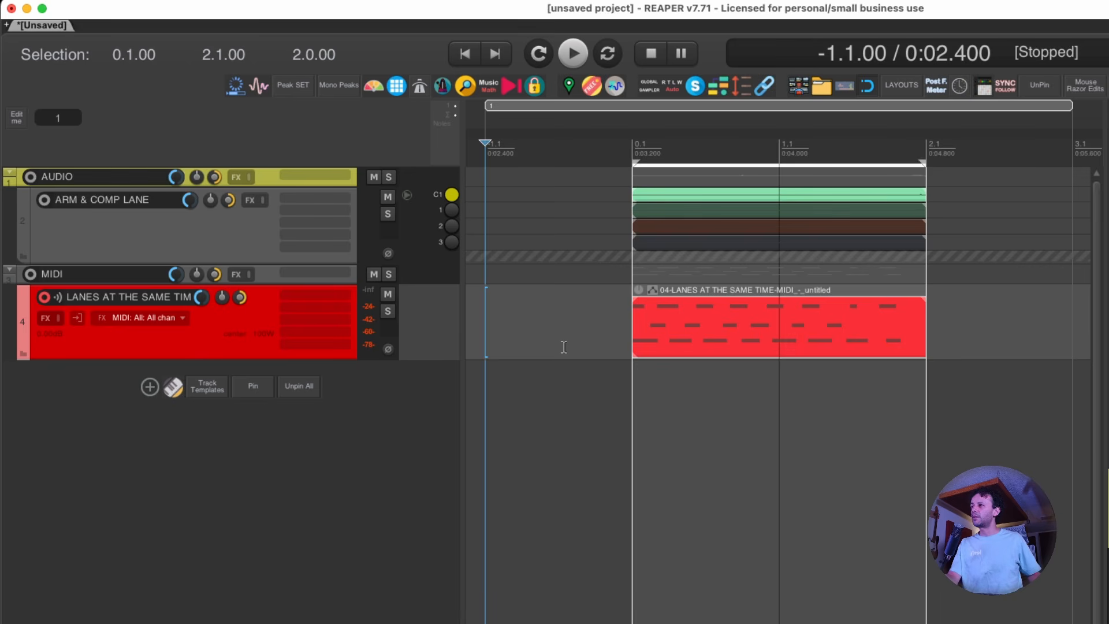
pyautogui.press('super+r')
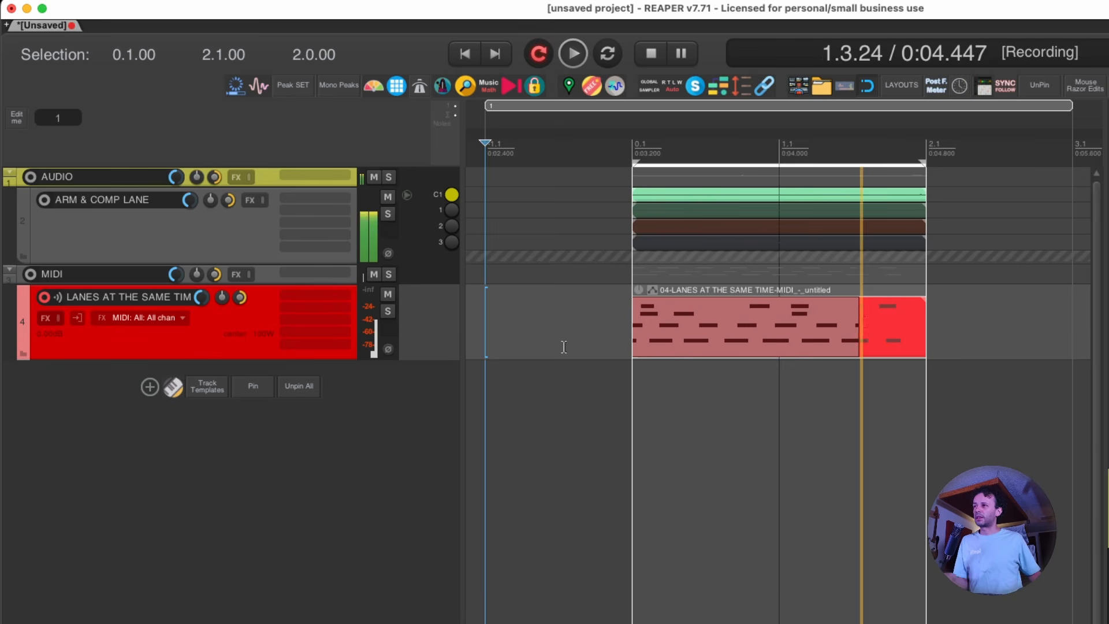
pyautogui.press('space')
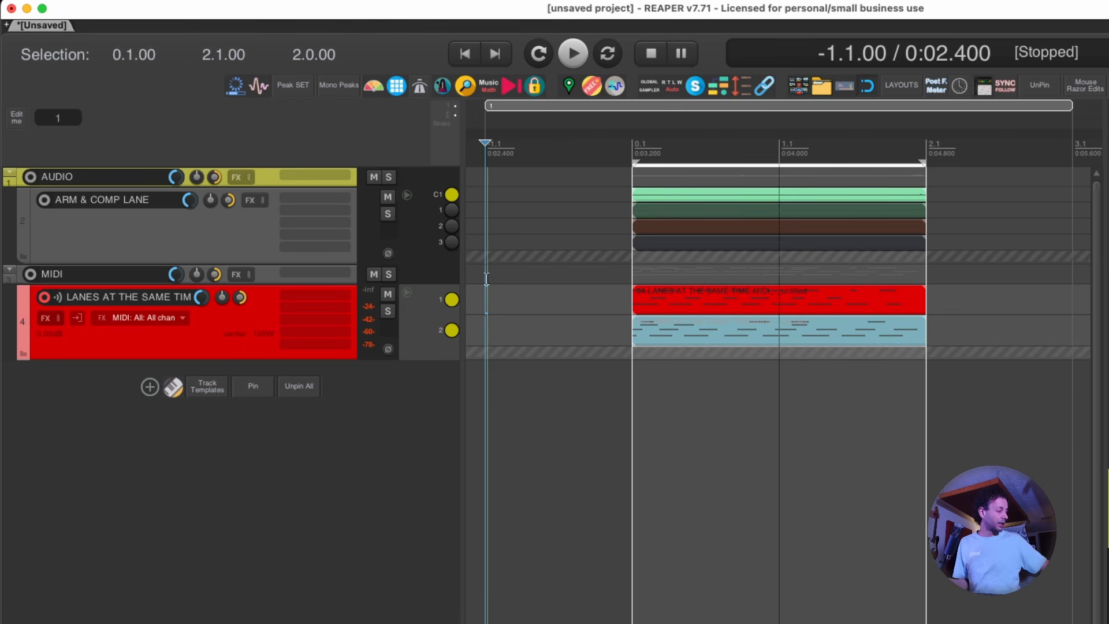
pyautogui.click(539, 55)
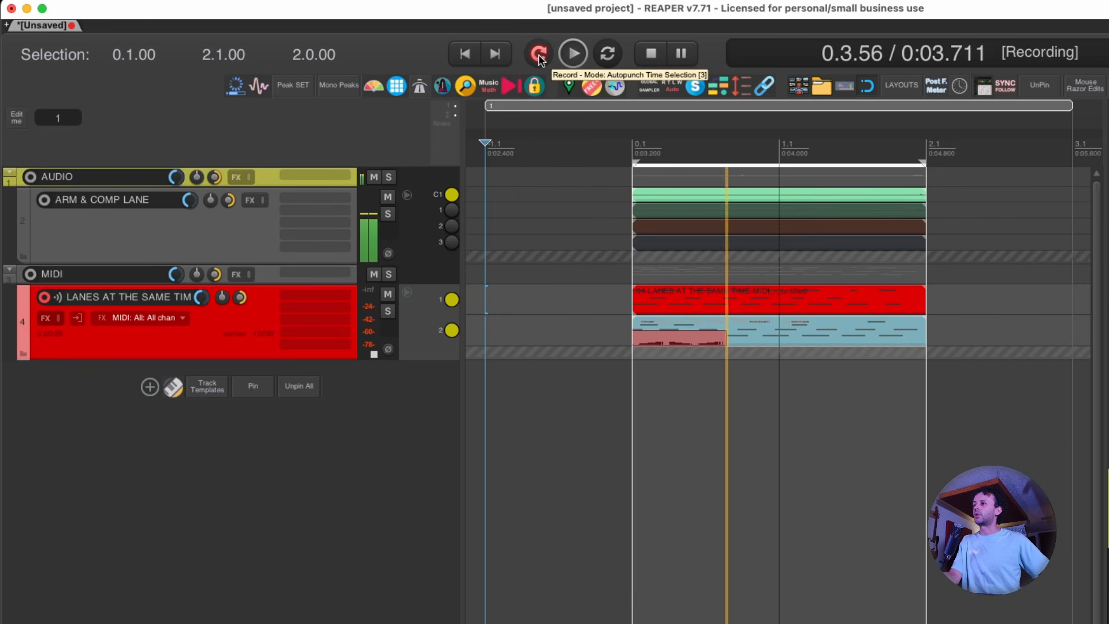
pyautogui.press('space')
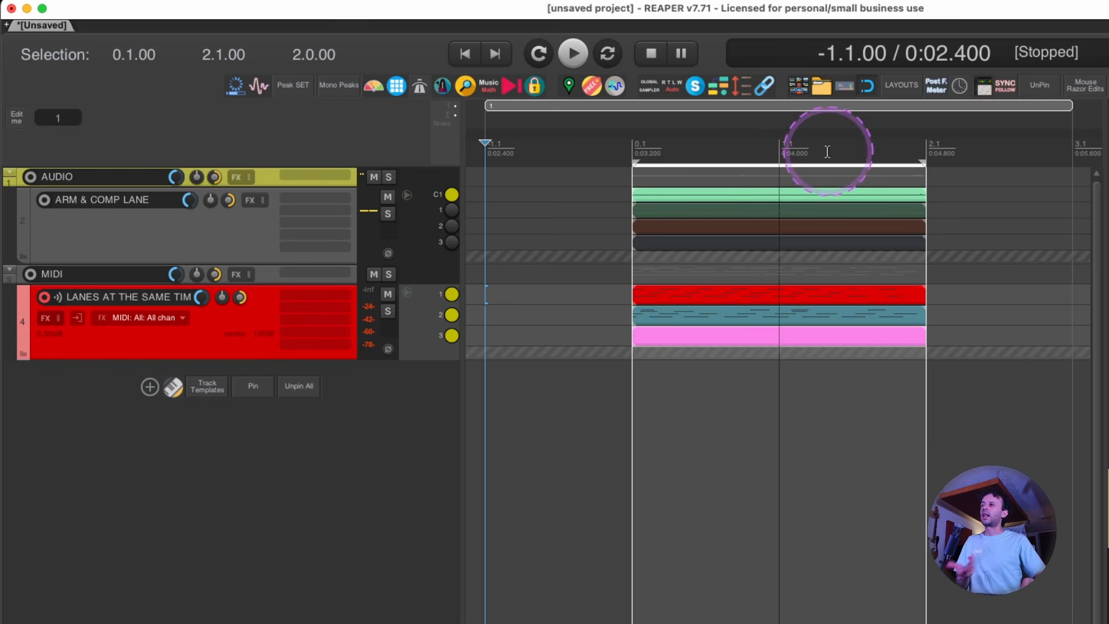
pyautogui.moveTo(607, 307); pyautogui.dragTo(942, 313)
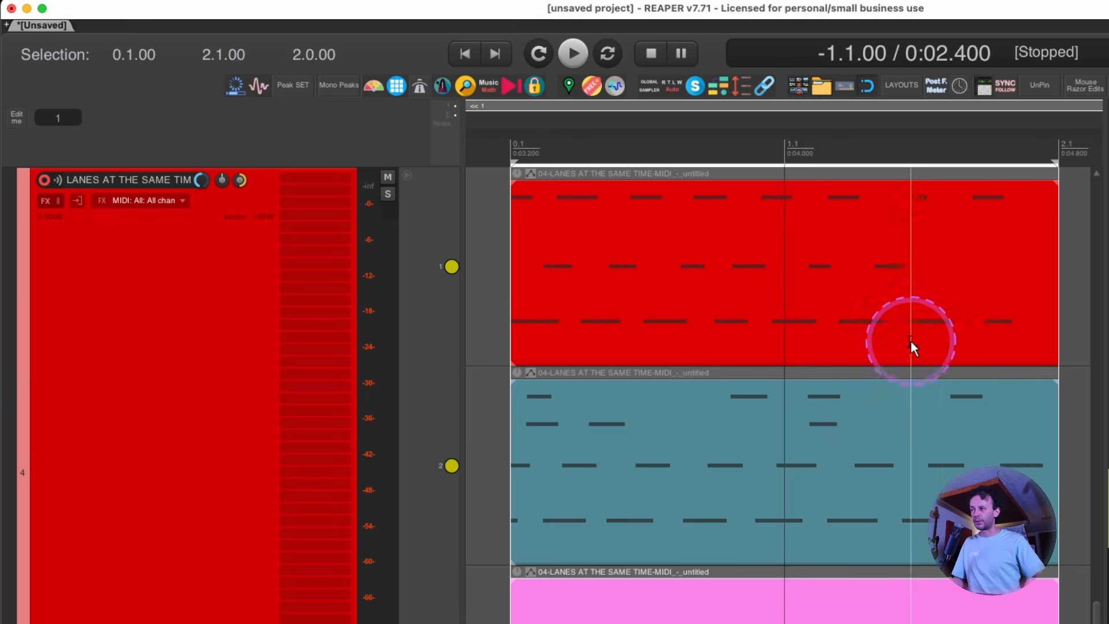
pyautogui.hotkey('ctrl', 'pagedown')
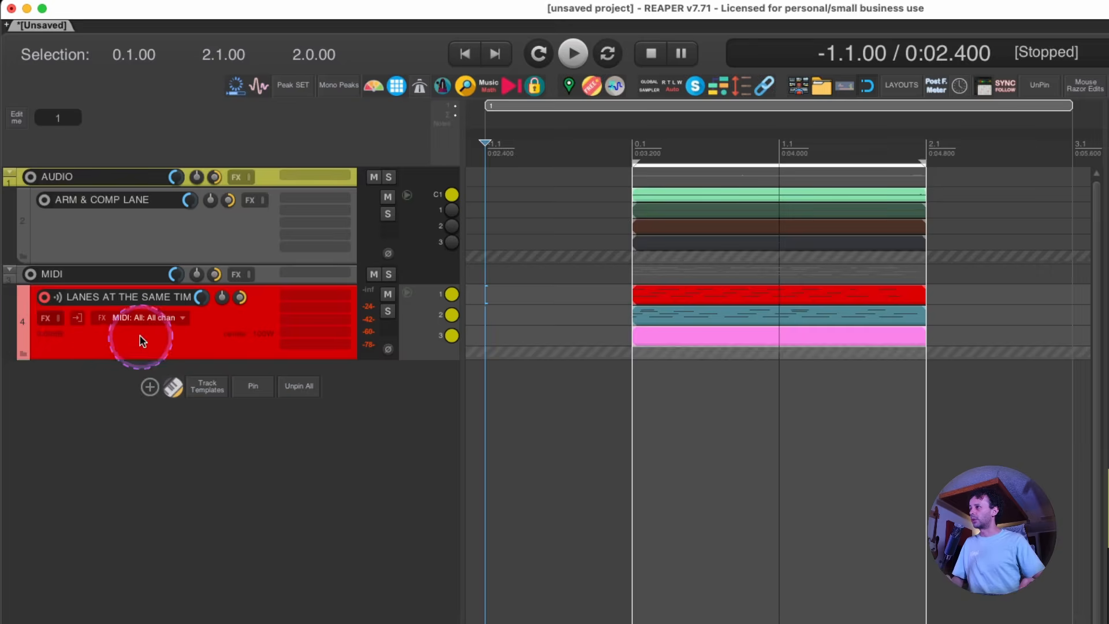
# Add a track named TAKE and, with repeat enabled, loop-record five MIDI takes on it over 0.1.00 to 2.1.00.
pyautogui.doubleClick(149, 372)
pyautogui.press('Return')
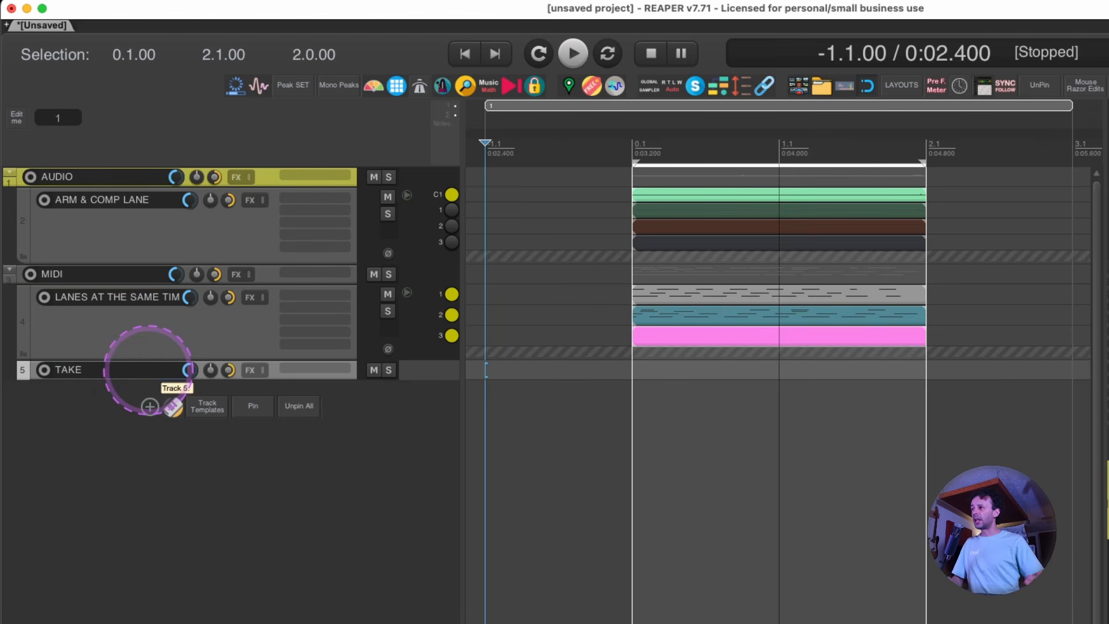
pyautogui.click(608, 55)
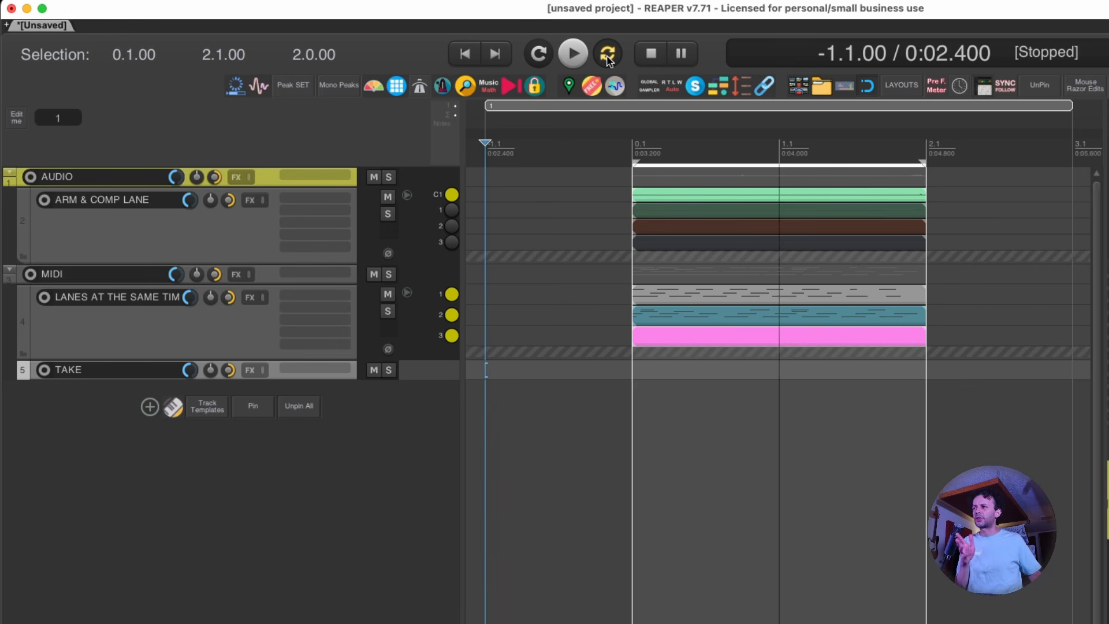
pyautogui.click(608, 54)
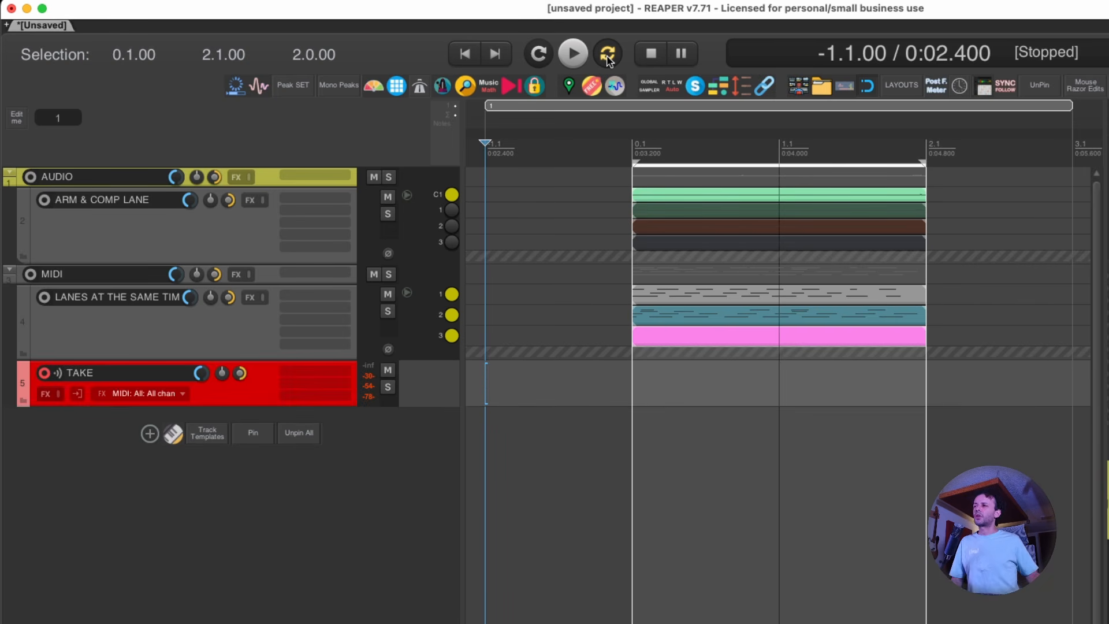
pyautogui.press('super+r')
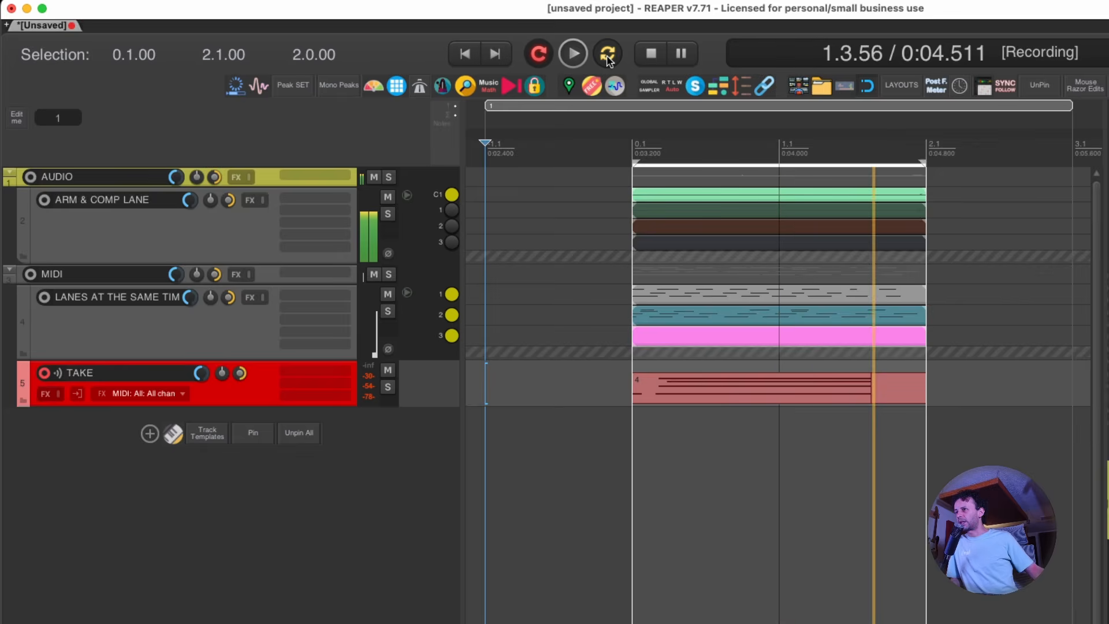
pyautogui.press('space')
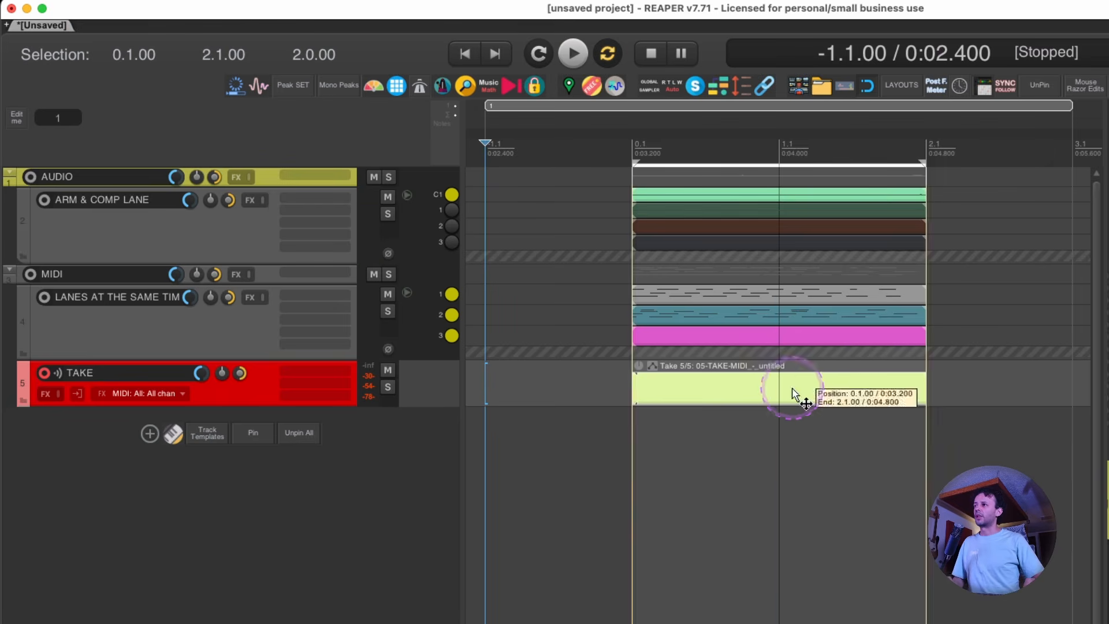
# Cycle through the five takes of the recorded item on the TAKE track and leave take 1 active.
pyautogui.doubleClick(791, 387)
pyautogui.hotkey('shift', 't')
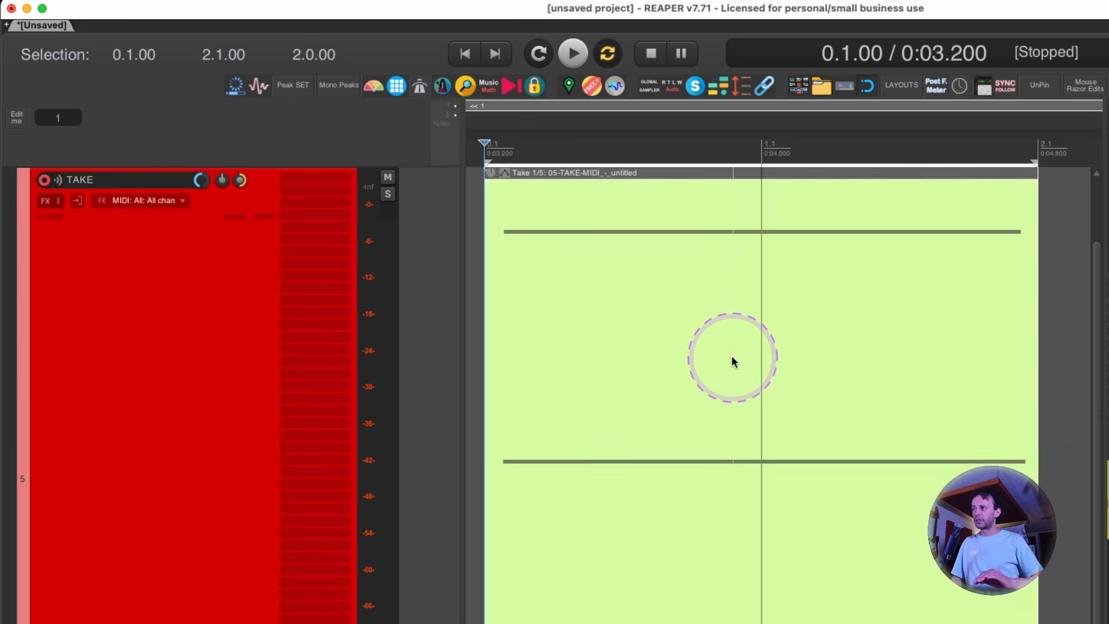
pyautogui.hotkey('shift', 't')
pyautogui.hotkey('shift', 't')
pyautogui.hotkey('shift', 't')
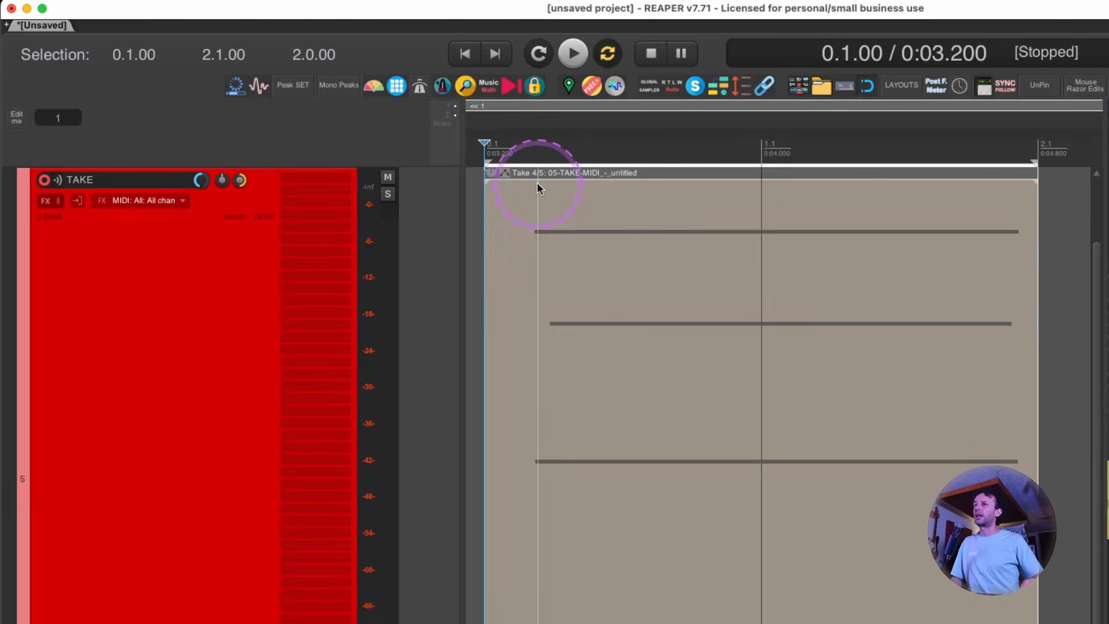
pyautogui.press('t')
pyautogui.press('t')
pyautogui.press('t')
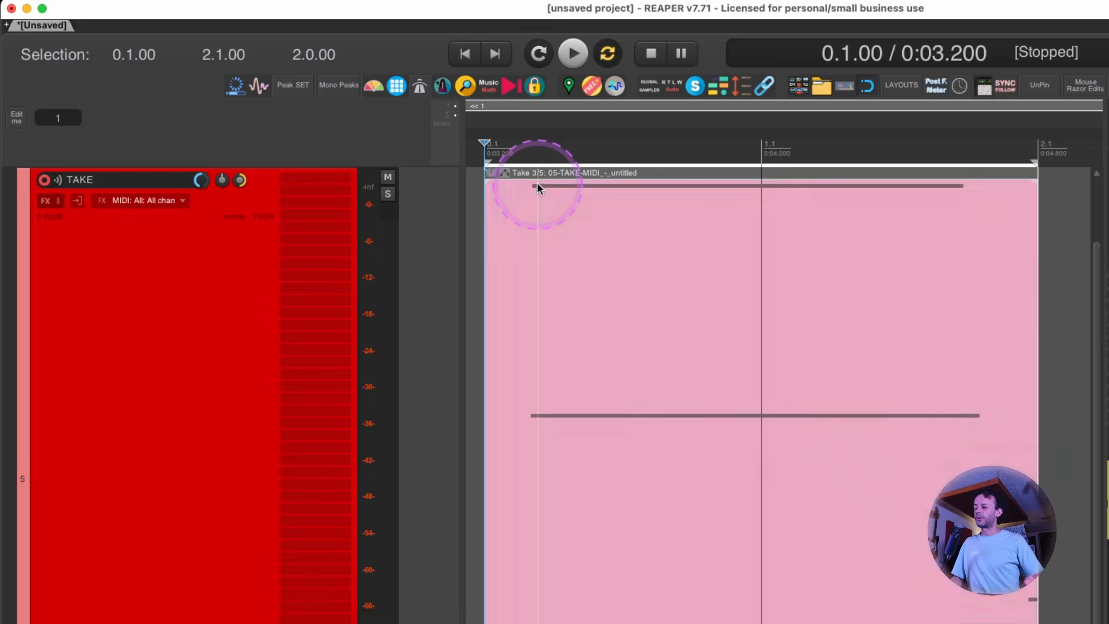
pyautogui.hotkey('shift', 't')
pyautogui.hotkey('shift', 't')
pyautogui.hotkey('shift', 't')
pyautogui.hotkey('shift', 't')
pyautogui.hotkey('shift', 't')
pyautogui.hotkey('shift', 't')
pyautogui.hotkey('shift', 't')
pyautogui.hotkey('shift', 't')
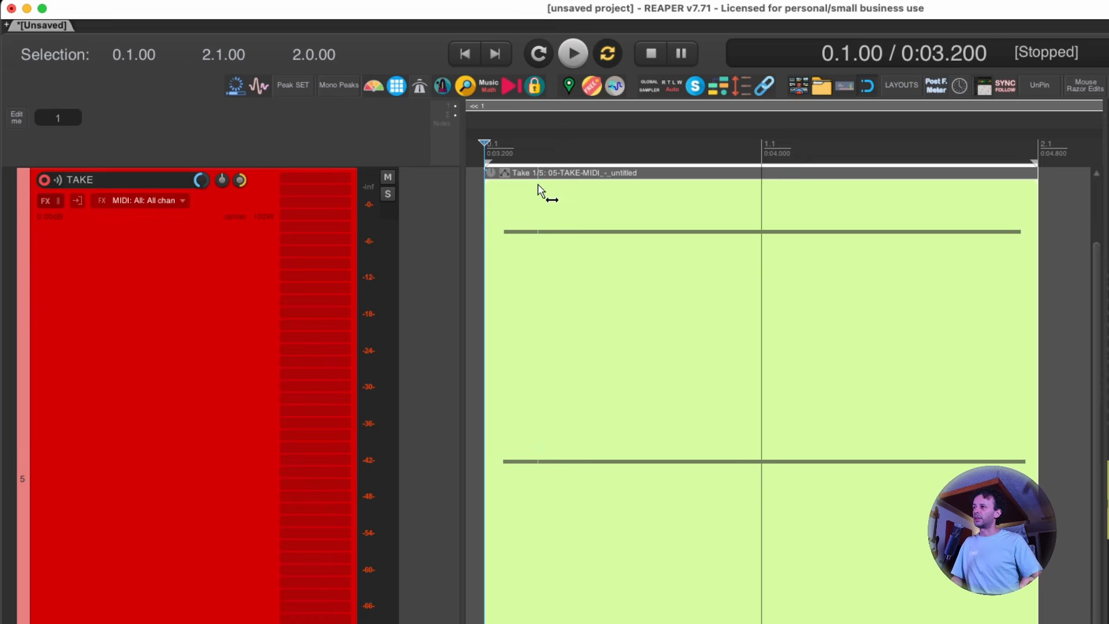
# Set the grid to 1/8 and split the TAKE item at 0.2.50, 0.4.50, 1.3.00 and 1.4.00.
pyautogui.scroll(3, 555, 207)
pyautogui.click(559, 207)
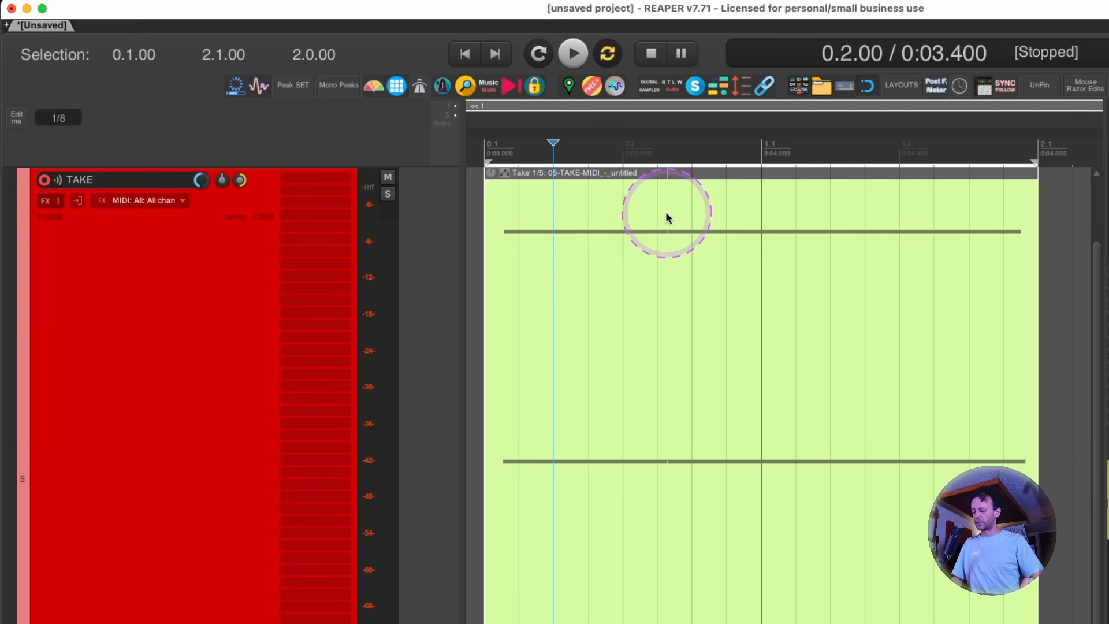
pyautogui.press('s')
pyautogui.press('s')
pyautogui.press('s')
pyautogui.press('s')
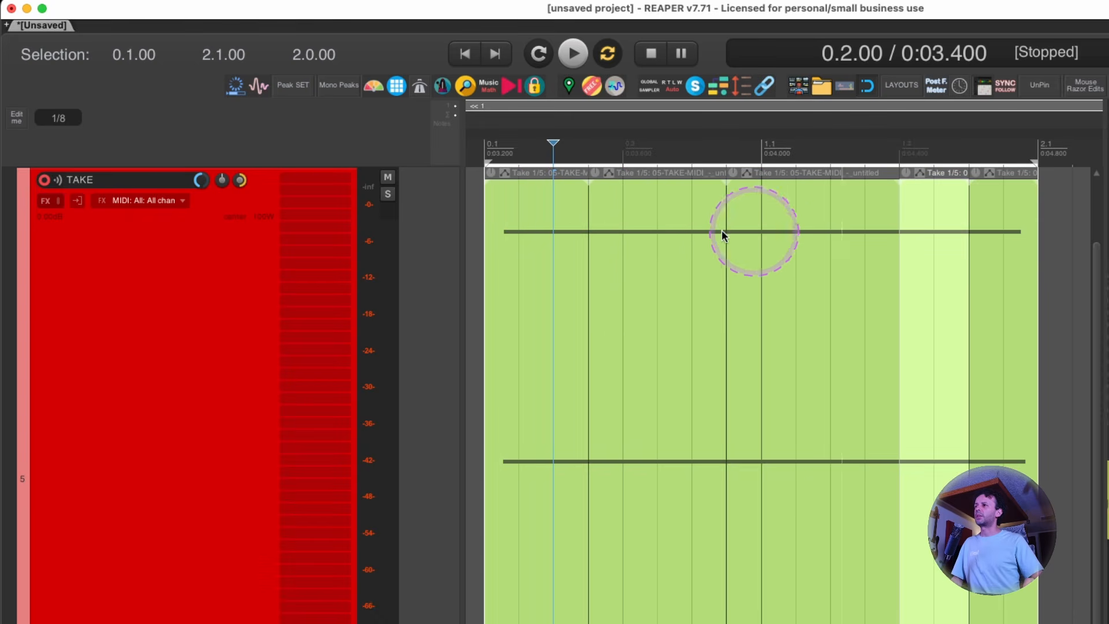
# Switch the second segment of the TAKE item to take 3 and the third segment to take 2.
pyautogui.click(660, 229)
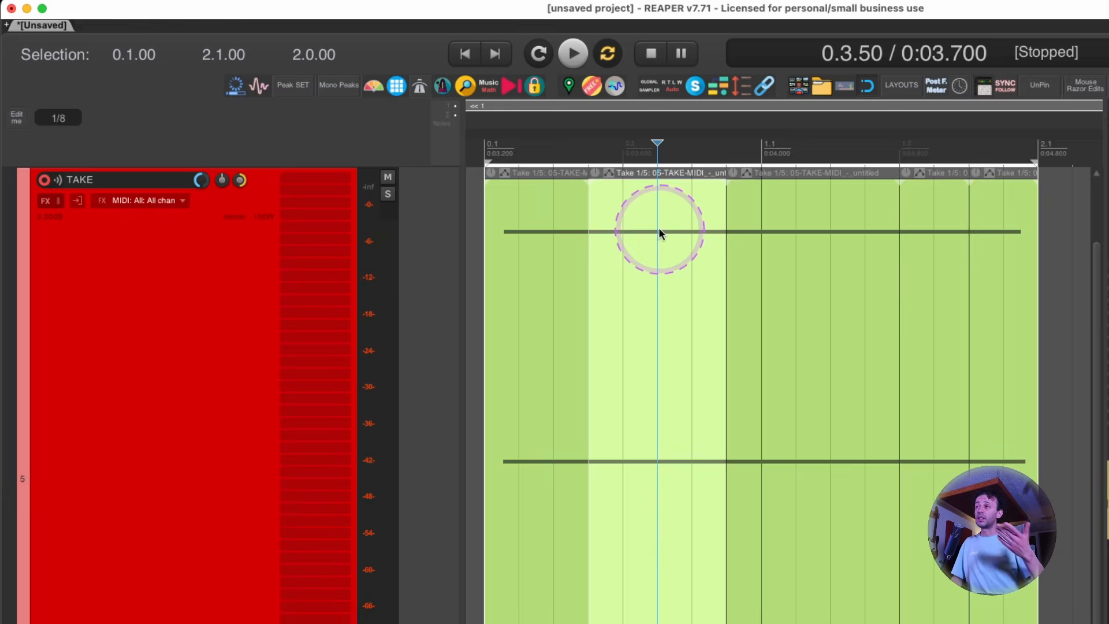
pyautogui.press('t')
pyautogui.press('t')
pyautogui.click(783, 229)
pyautogui.press('t')
# Switch the fourth segment of the TAKE item to take 4 and the fifth segment to take 3.
pyautogui.click(946, 230)
pyautogui.press('t')
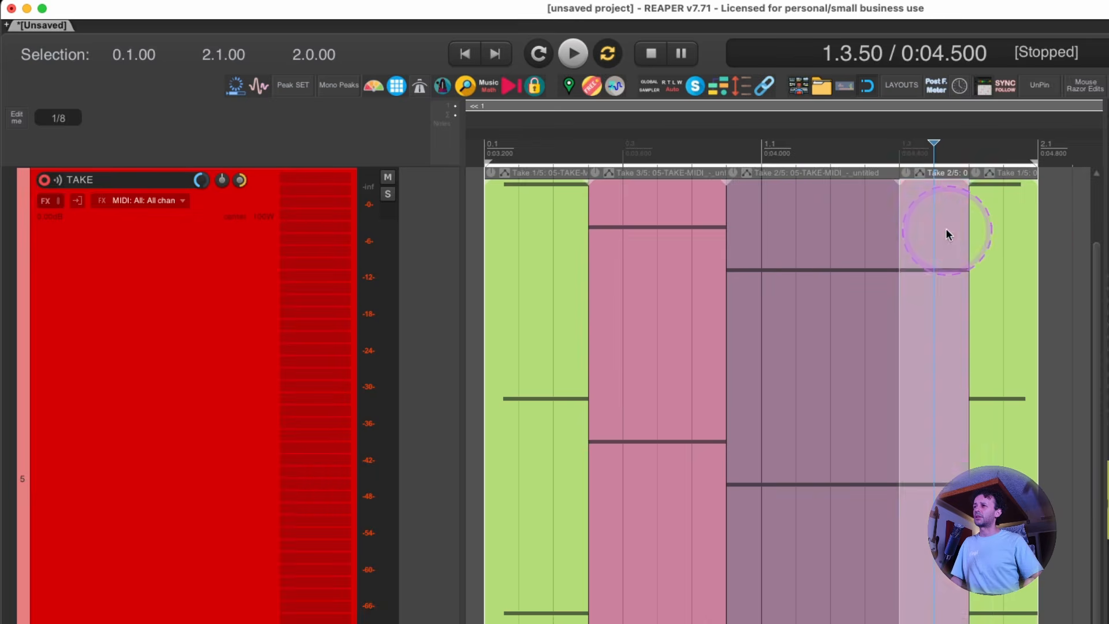
pyautogui.press('t')
pyautogui.press('t')
pyautogui.click(994, 232)
pyautogui.press('t')
pyautogui.press('t')
pyautogui.press('z')
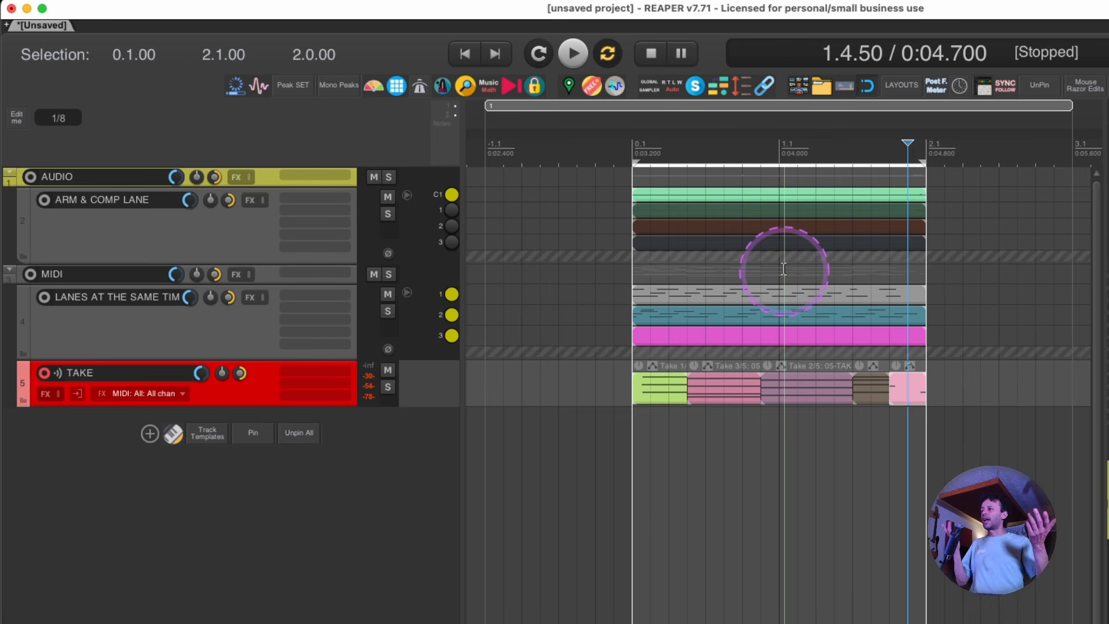
# Collapse ARM & COMP LANE to show only comp lane C1 and enlarge its audio item.
pyautogui.click(406, 201)
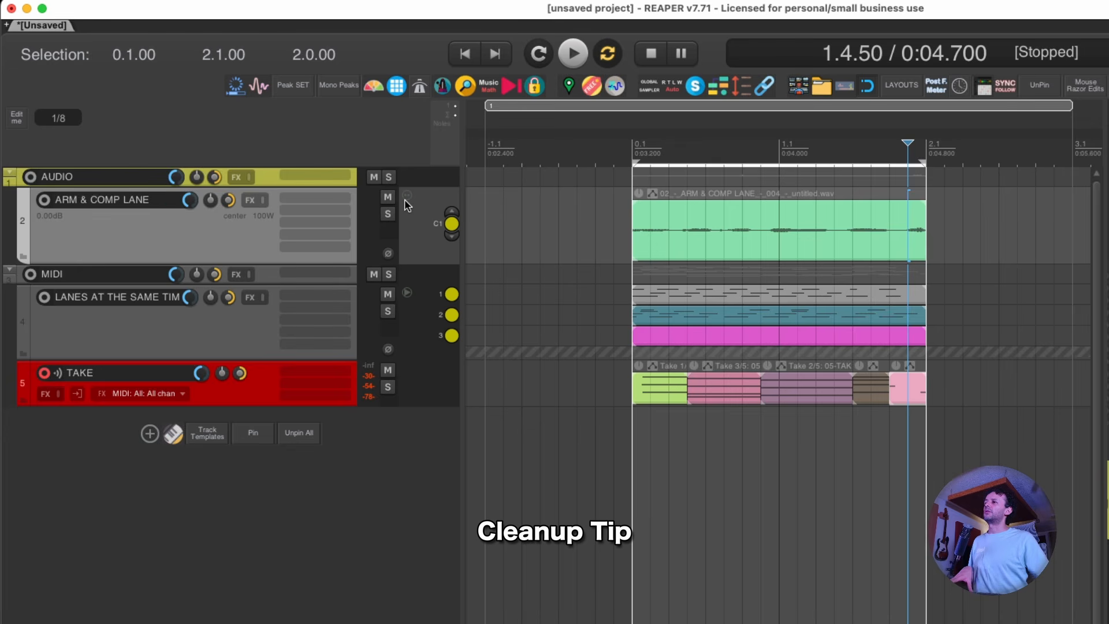
pyautogui.click(704, 213)
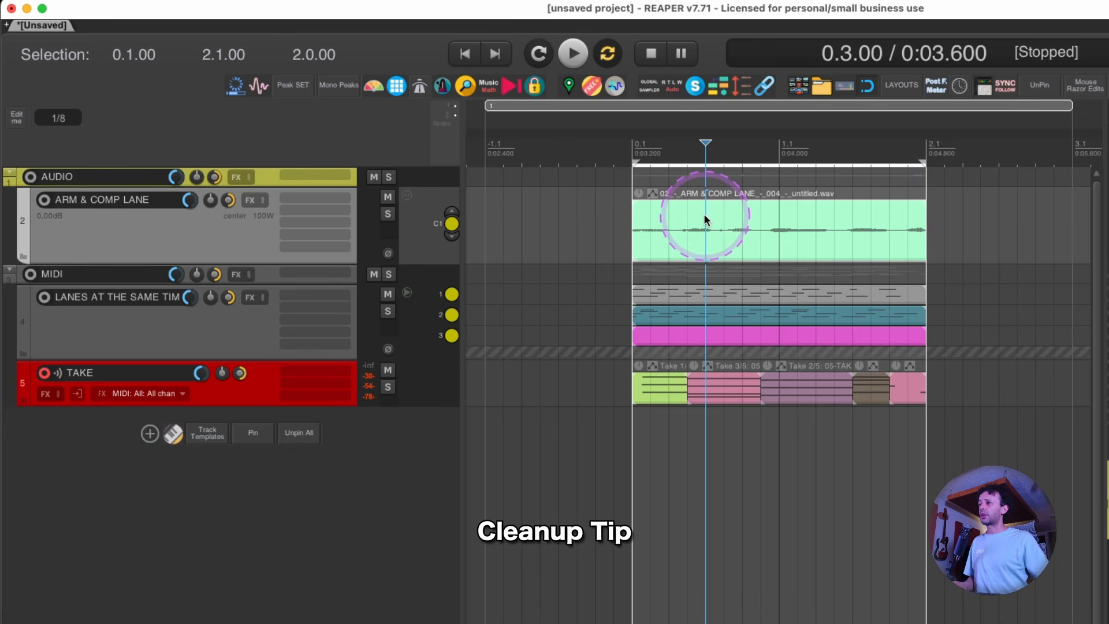
pyautogui.moveTo(610, 202); pyautogui.dragTo(1014, 243)
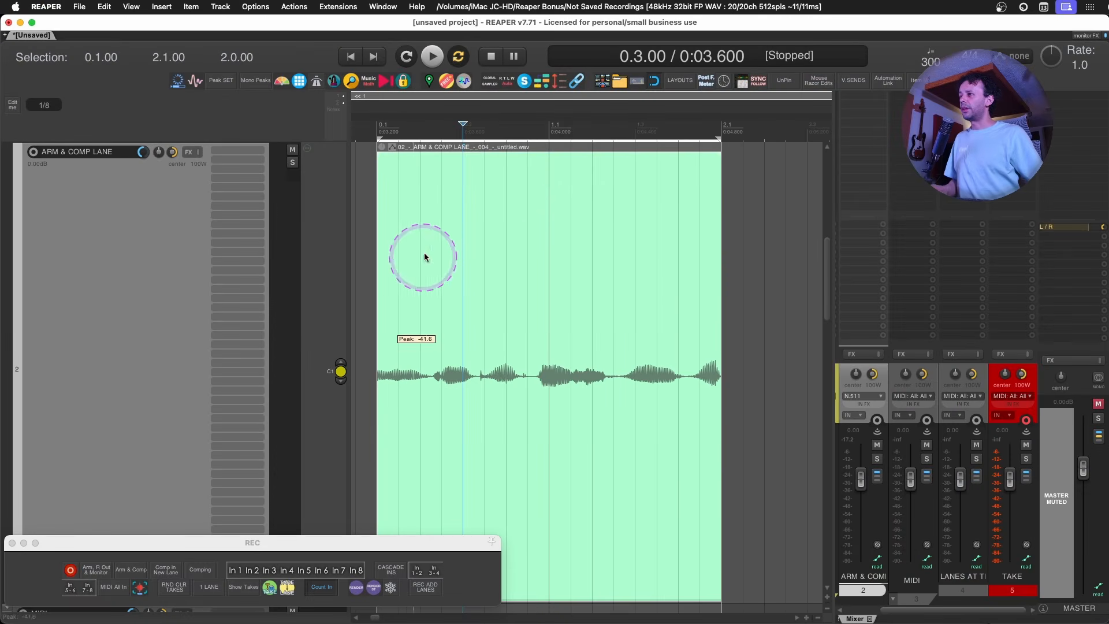
# Split the C1 audio item of ARM & COMP LANE at 0.2.50, 0.4.00, 1.1.00 and 1.3.50.
pyautogui.click(441, 175)
pyautogui.press('s')
pyautogui.click(507, 178)
pyautogui.press('s')
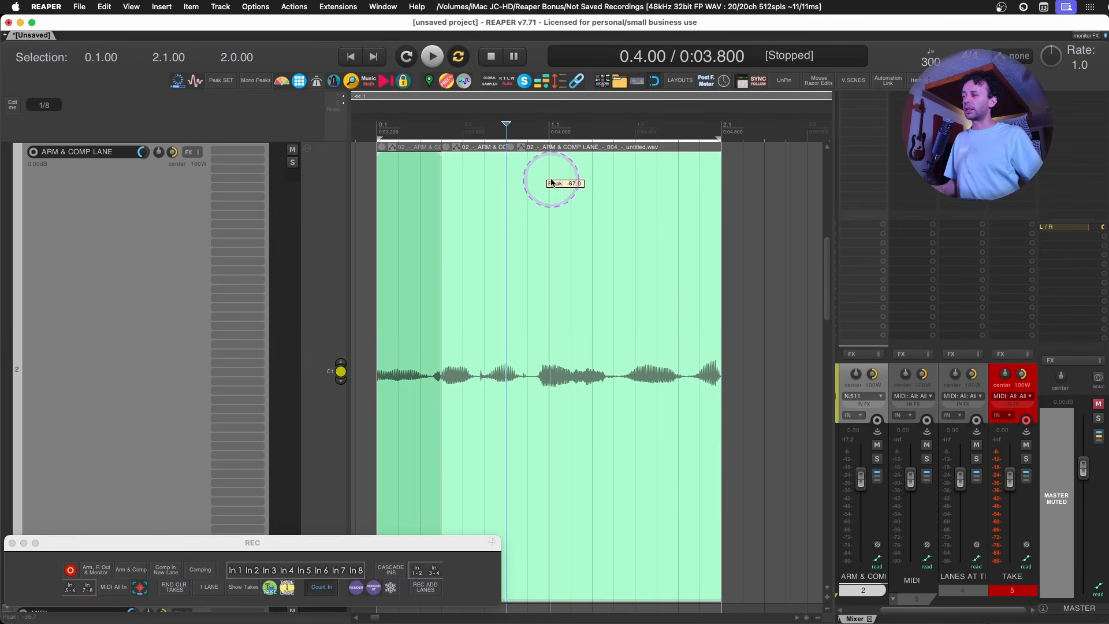
pyautogui.click(552, 183)
pyautogui.press('s')
pyautogui.click(647, 192)
pyautogui.press('s')
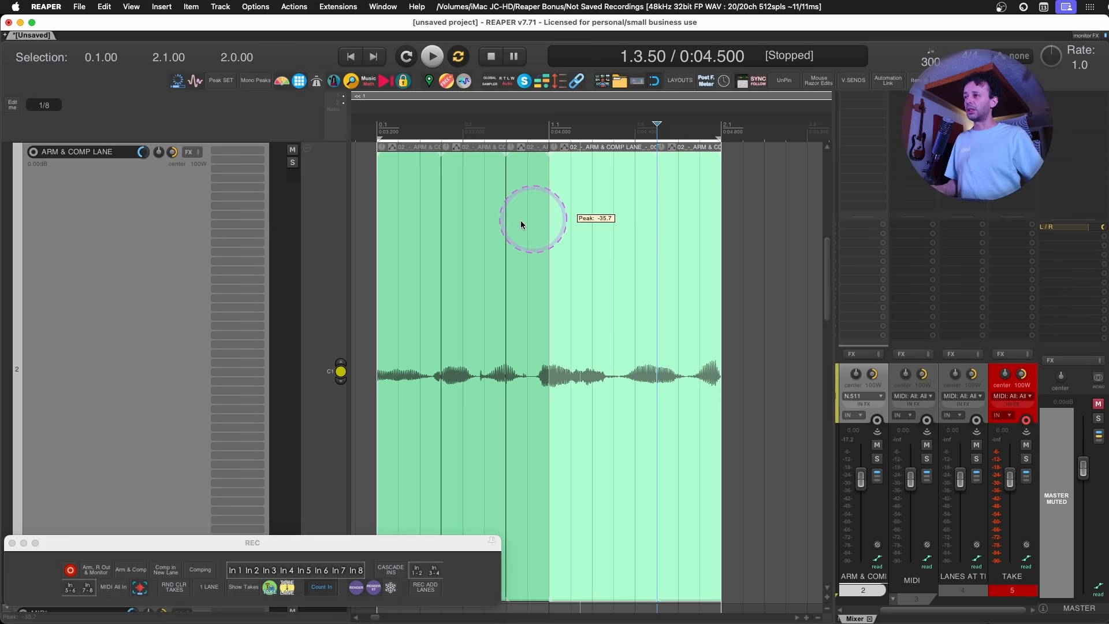
# Enable comping on lane C1 and, with the REC toolbar closed, bring up the source-lane controls of the second segment's comp area.
pyautogui.click(340, 371)
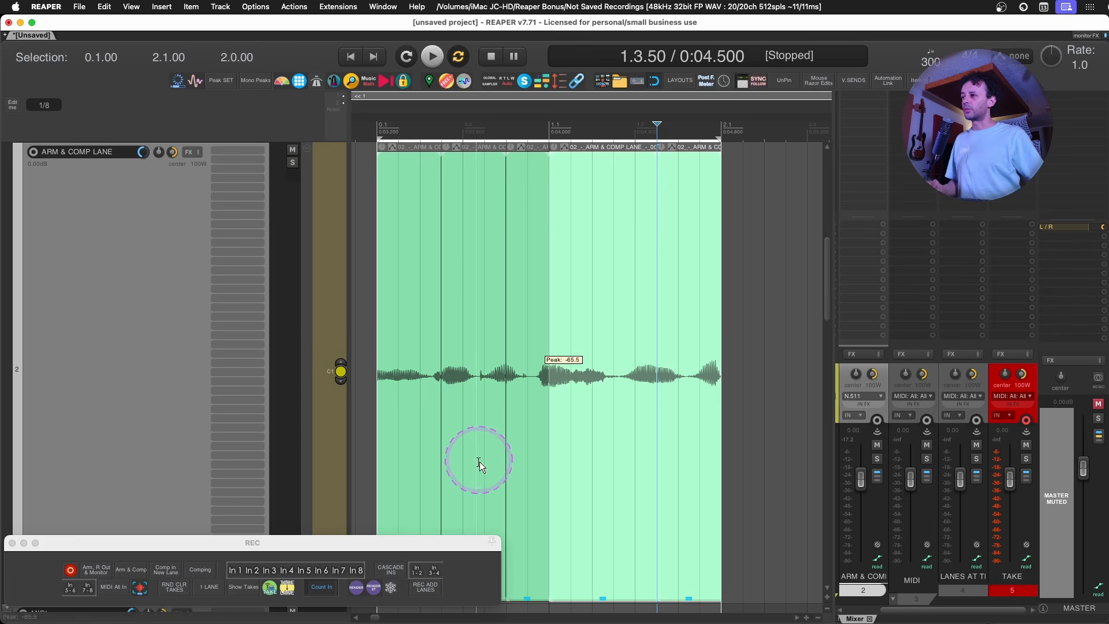
pyautogui.click(14, 544)
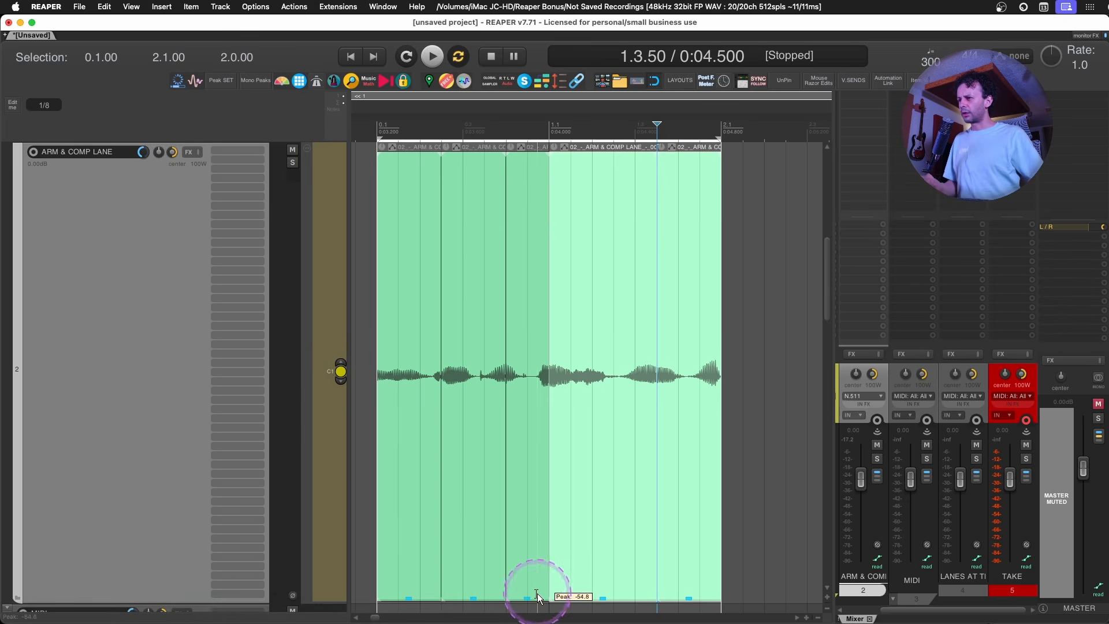
pyautogui.click(475, 600)
pyautogui.click(474, 599)
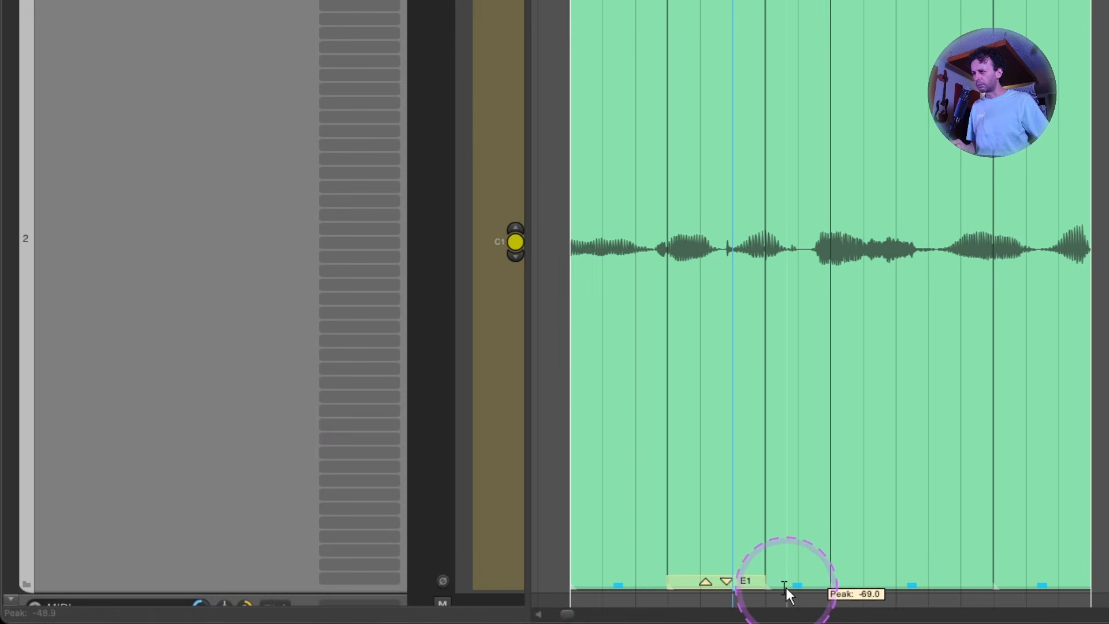
# Cycle the source lane of the second segment's comp area in C1, including lane 3, and settle on lane 2.
pyautogui.moveTo(722, 581)
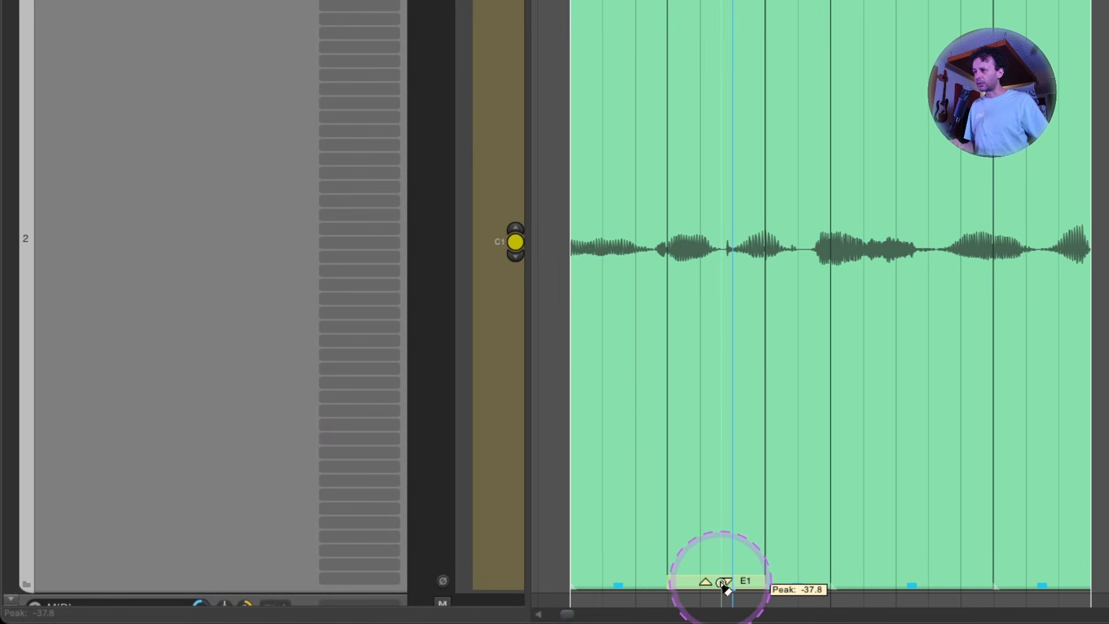
pyautogui.click(726, 581)
pyautogui.click(726, 581)
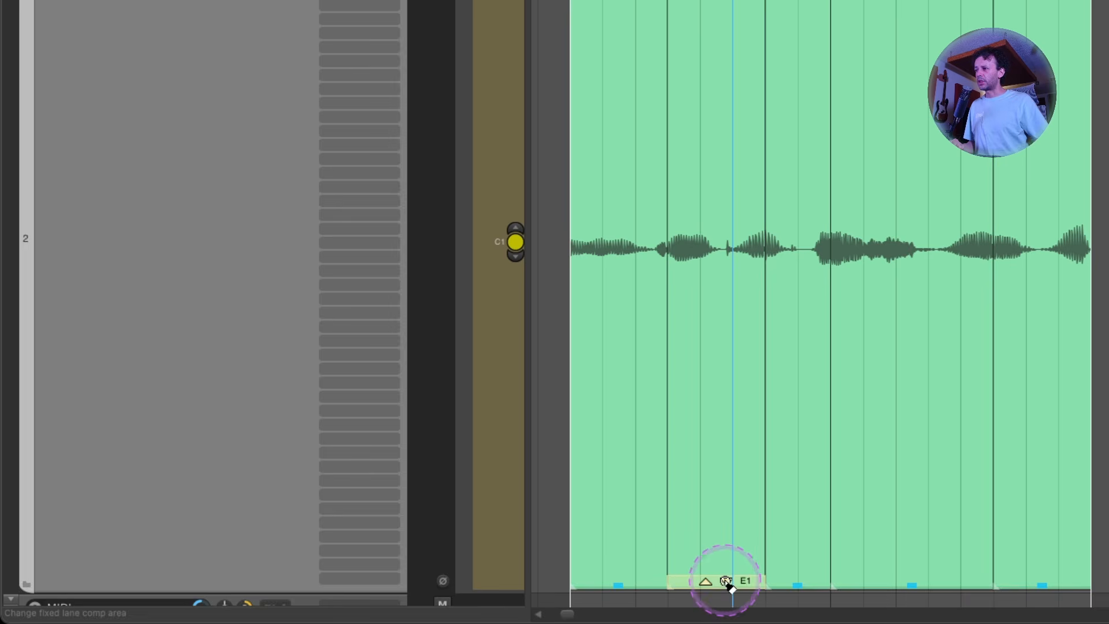
pyautogui.click(726, 581)
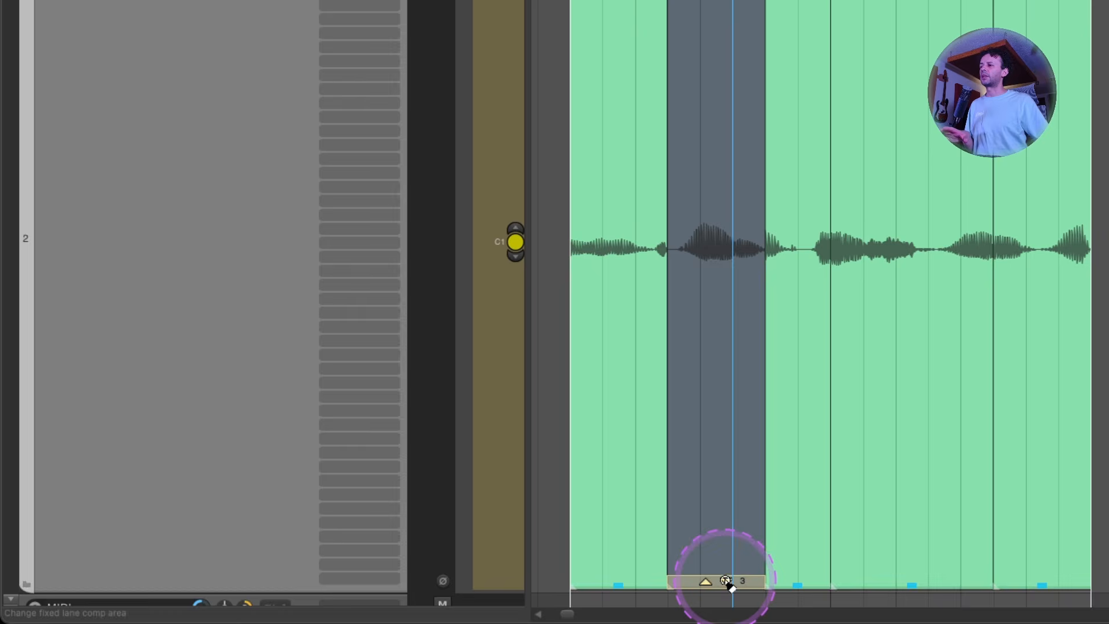
pyautogui.click(726, 581)
pyautogui.click(726, 581)
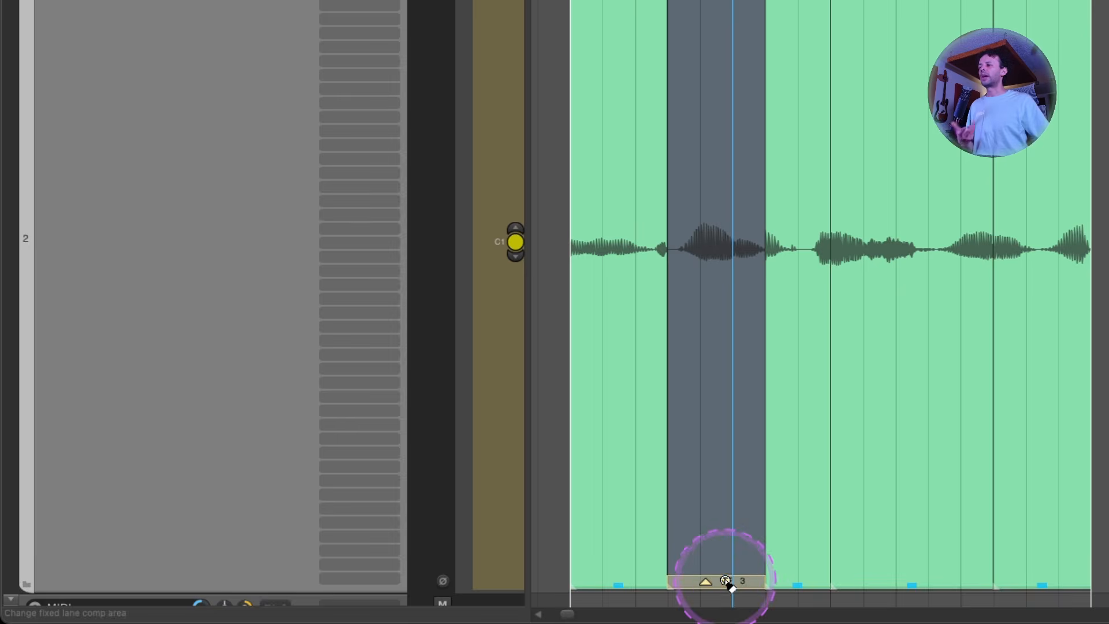
pyautogui.click(726, 580)
pyautogui.click(726, 581)
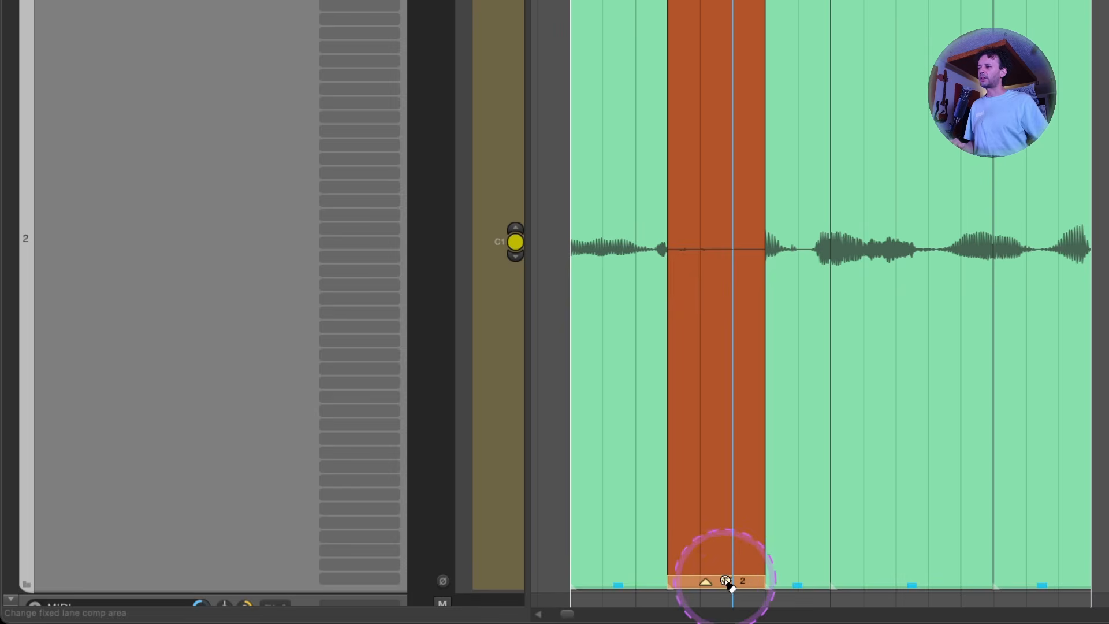
# Set the C1 comp areas' source lanes to 2 for the second segment, E1 for the third and 3 for the fourth.
pyautogui.click(726, 580)
pyautogui.click(726, 580)
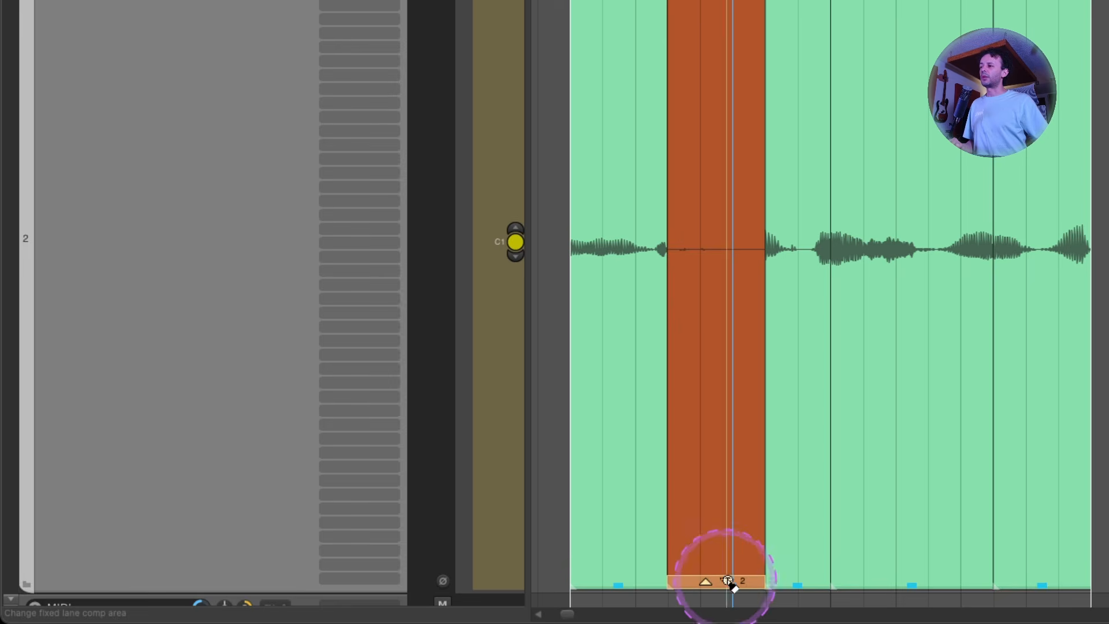
pyautogui.click(803, 581)
pyautogui.click(803, 581)
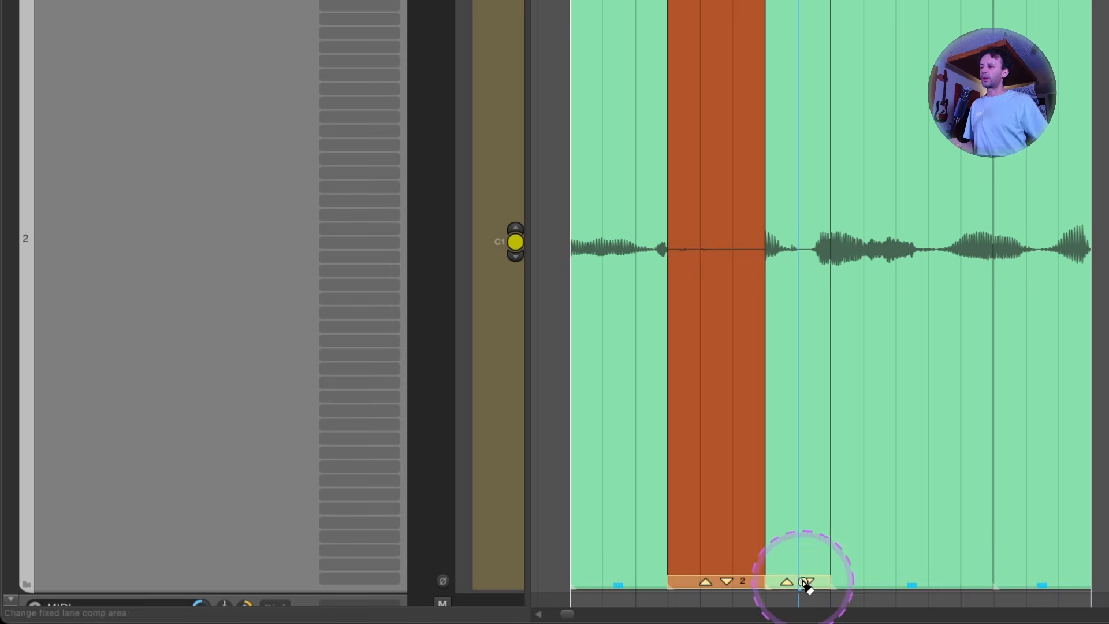
pyautogui.click(913, 585)
pyautogui.click(899, 584)
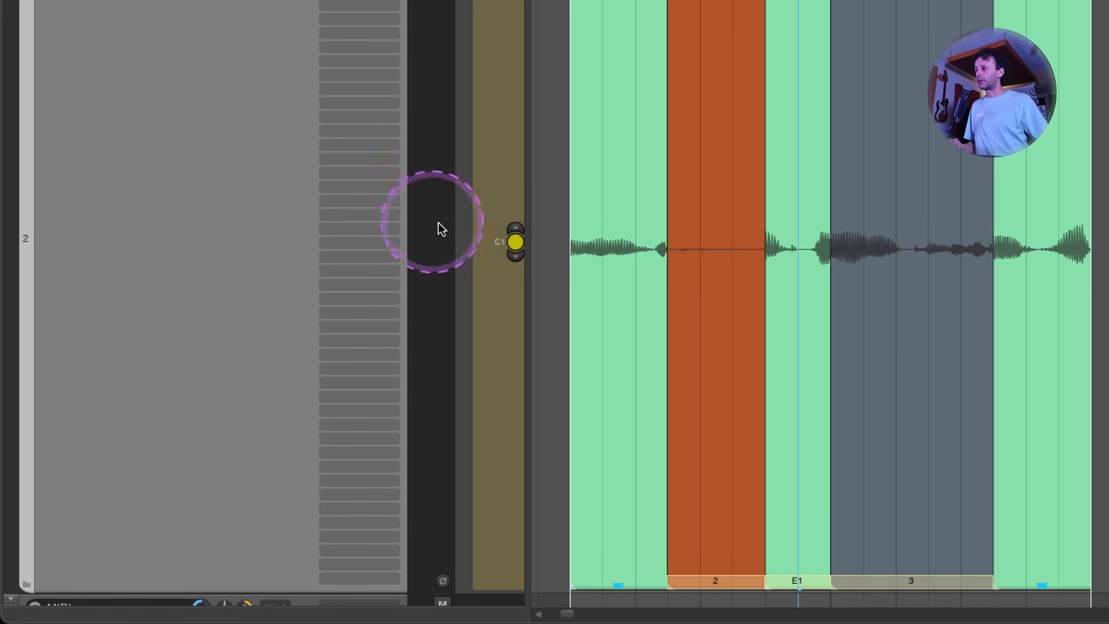
pyautogui.click(516, 242)
pyautogui.click(757, 88)
pyautogui.scroll(-5, 758, 88)
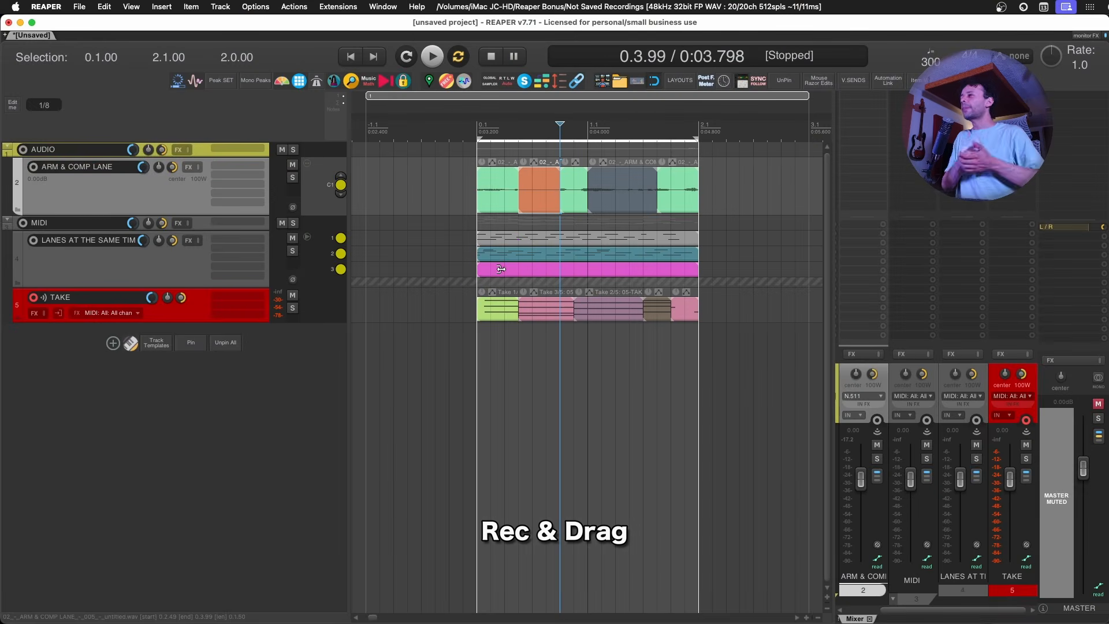
# Place the AUDIO folder below the MIDI tracks and add a track named DRAG FOR LAYERING beneath ARM & COMP LANE.
pyautogui.press('super+t')
pyautogui.click(162, 193)
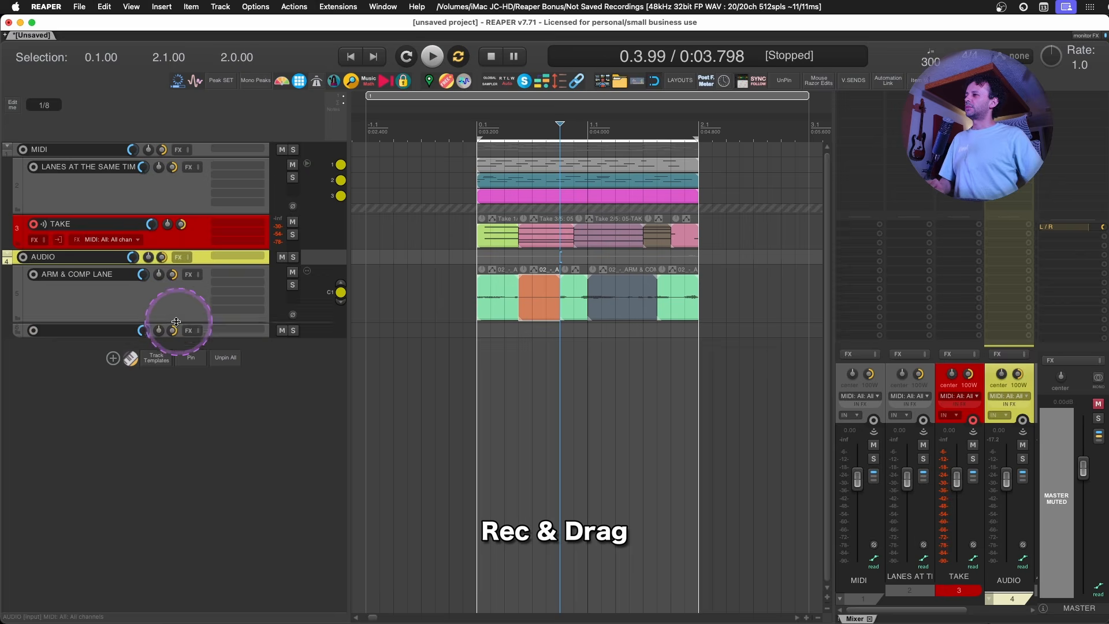
pyautogui.doubleClick(104, 329)
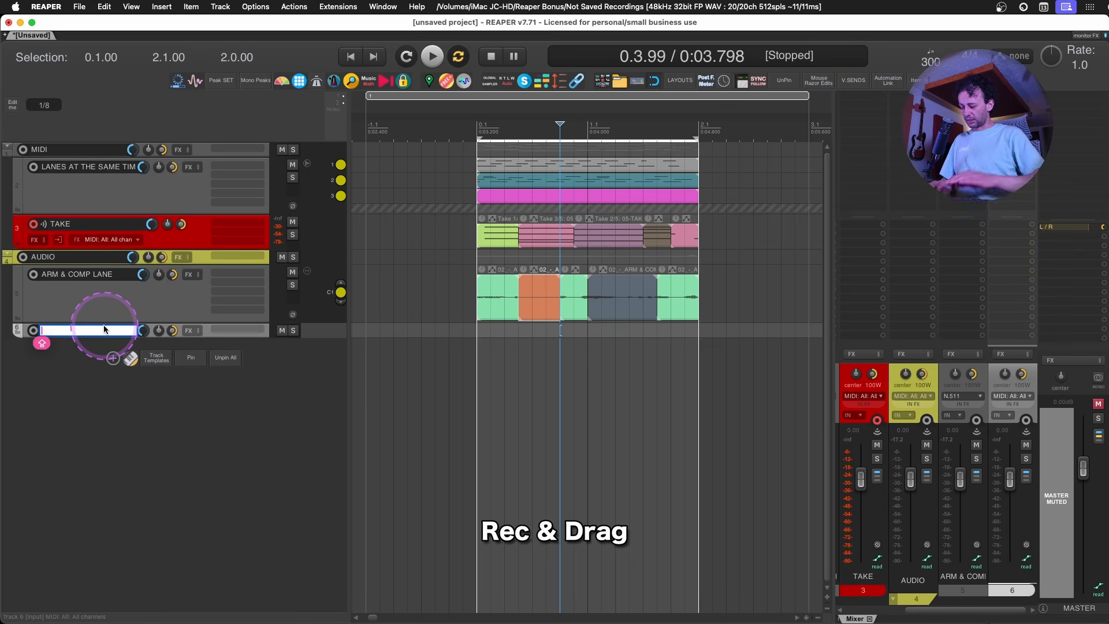
pyautogui.write('DRAG FOR LAYERING')
pyautogui.press('Return')
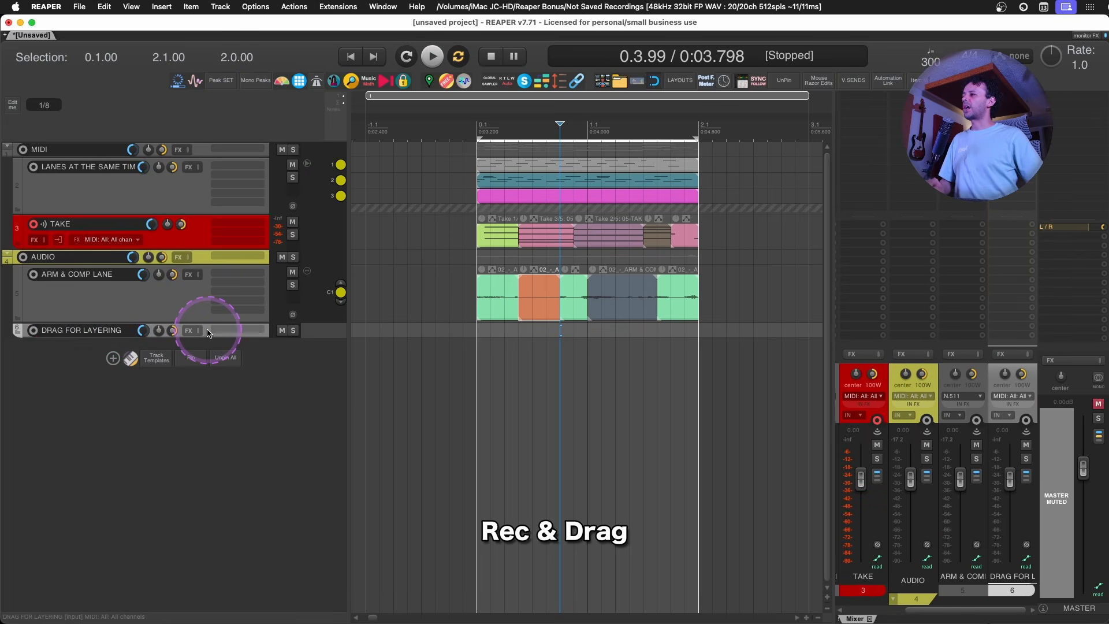
# Disarm the TAKE track and arm DRAG FOR LAYERING for recording.
pyautogui.press('F7')
pyautogui.click(197, 231)
pyautogui.press('F7')
pyautogui.click(191, 327)
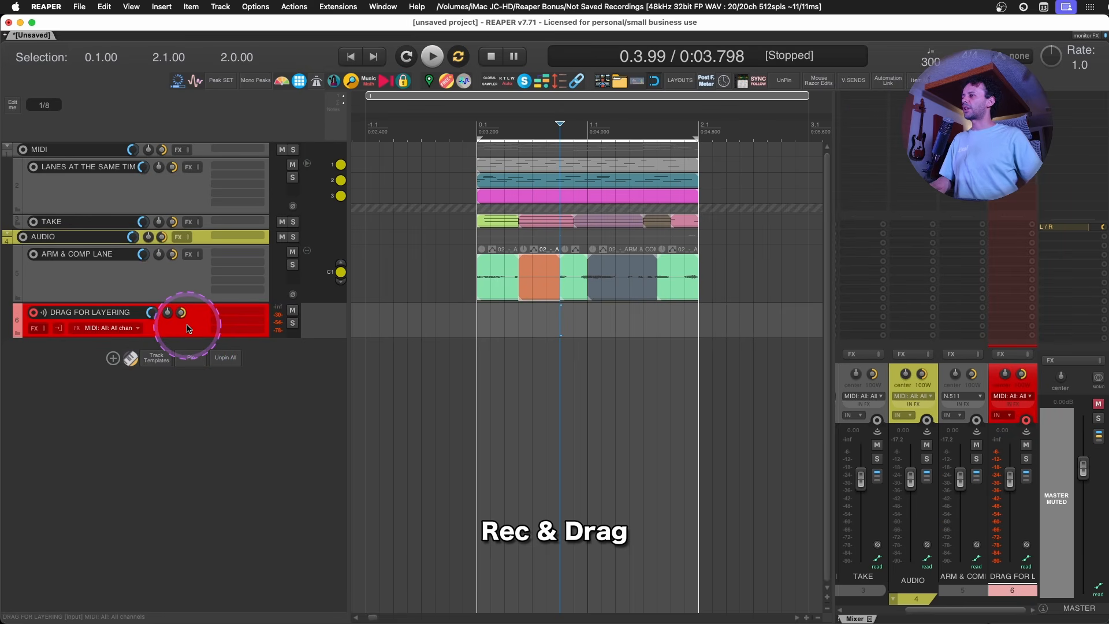
# Add four tracks below DRAG FOR LAYERING, naming two BGV L and two BGV R.
pyautogui.press('super+t')
pyautogui.press('super+t')
pyautogui.press('super+t')
pyautogui.doubleClick(87, 348)
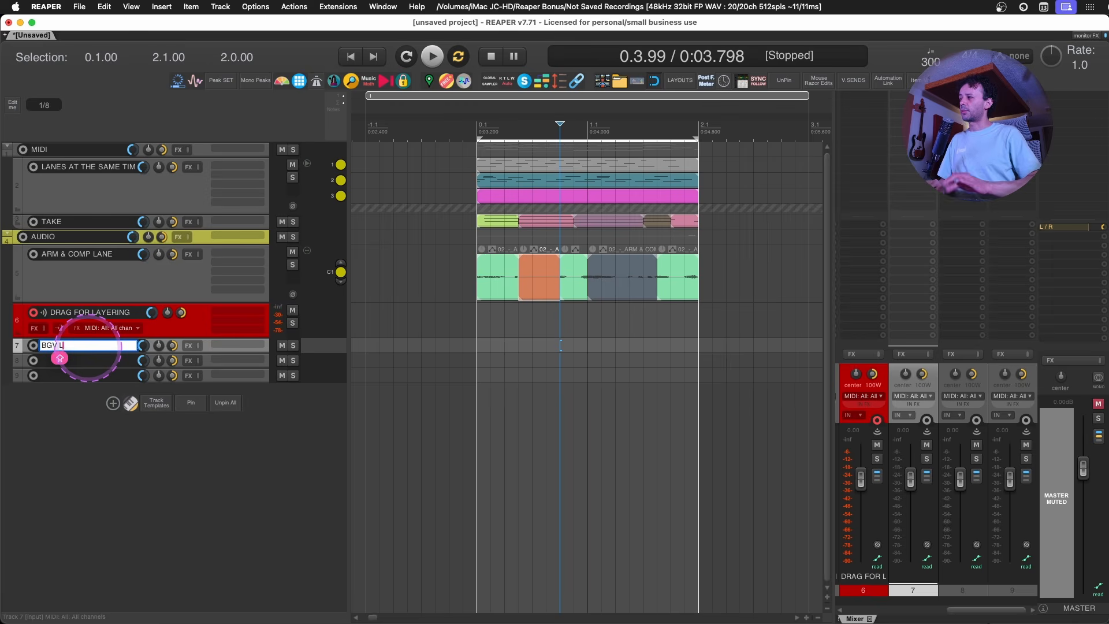
pyautogui.press('Tab')
pyautogui.write('B')
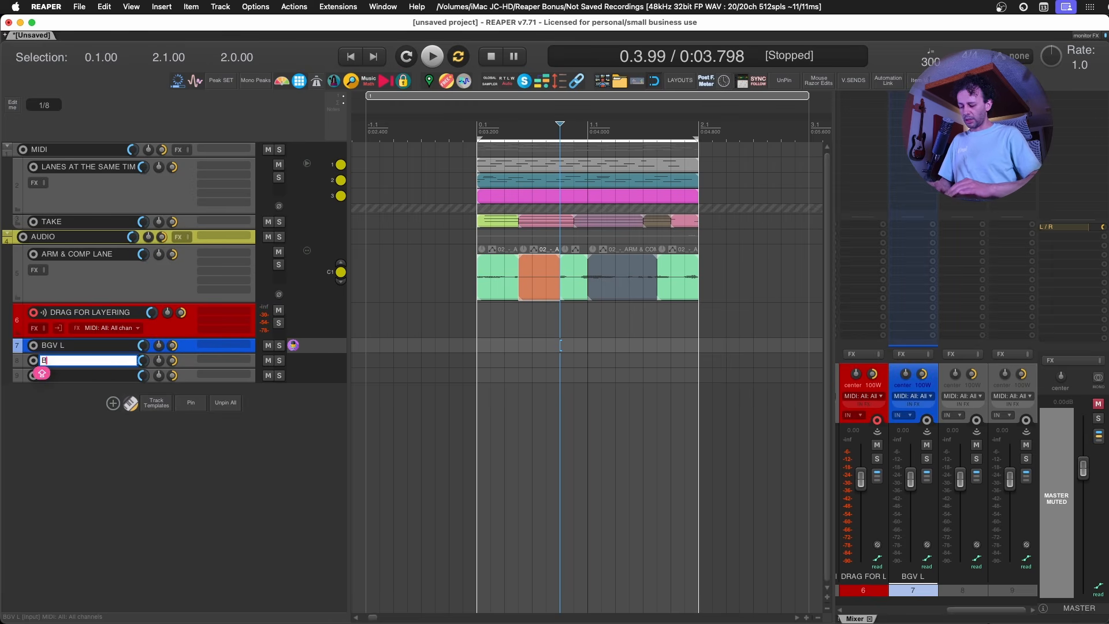
pyautogui.write('GV L')
pyautogui.press('Tab')
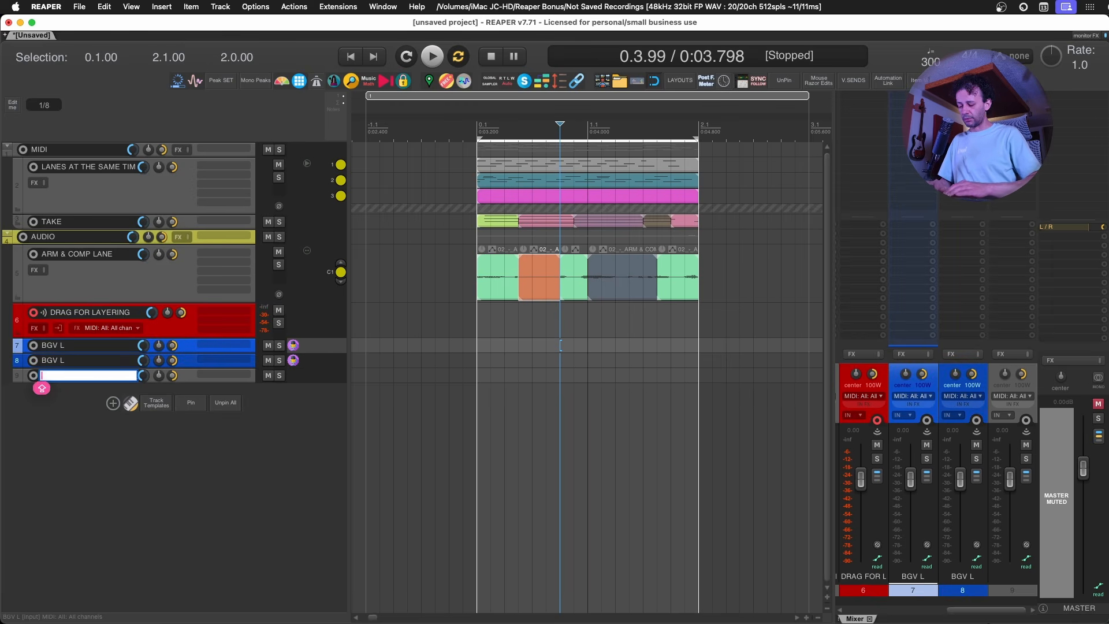
pyautogui.write('BGVR')
pyautogui.press('Return')
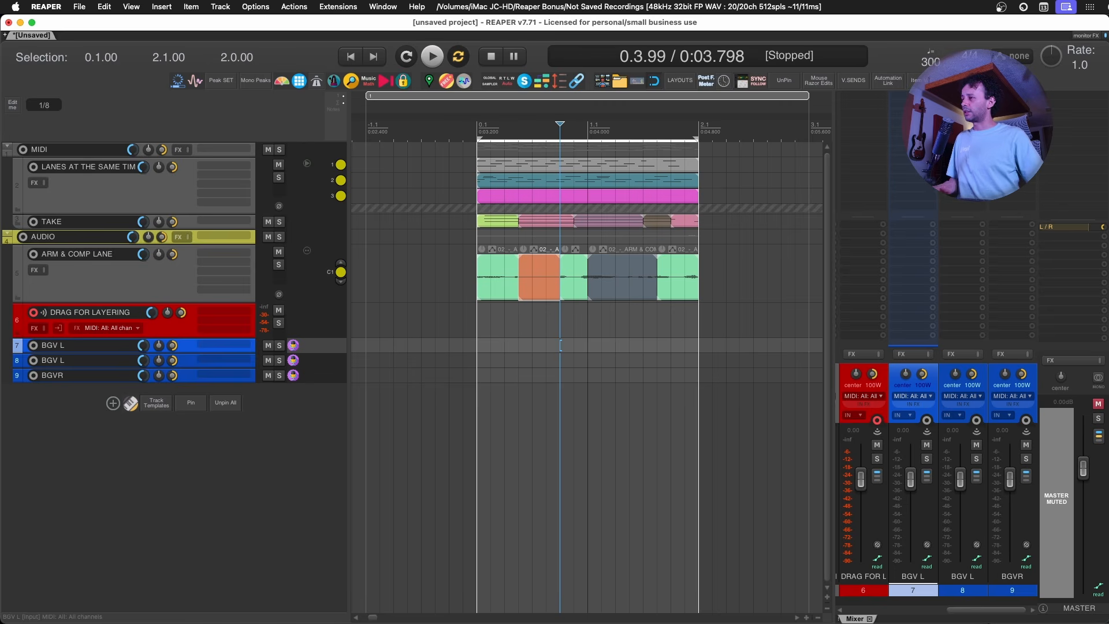
pyautogui.press('super+d')
pyautogui.doubleClick(96, 376)
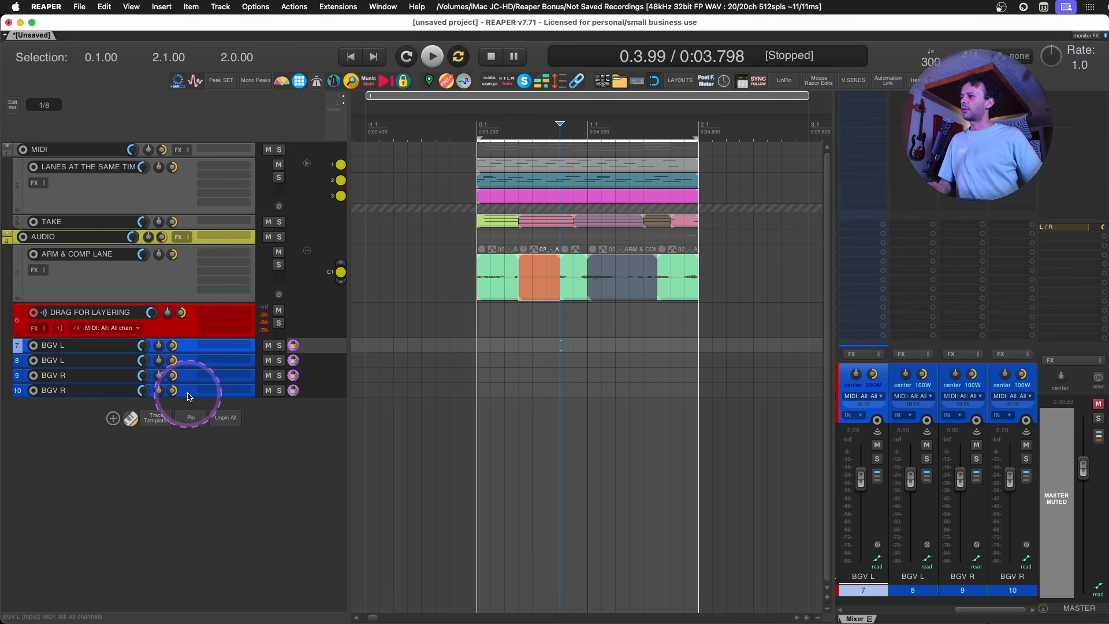
# Spread the panning of the four BGV tracks to 100% L, 33% L, 33% R and 100% R.
pyautogui.keyDown('shift'); pyautogui.click(188, 394); pyautogui.keyUp('shift')
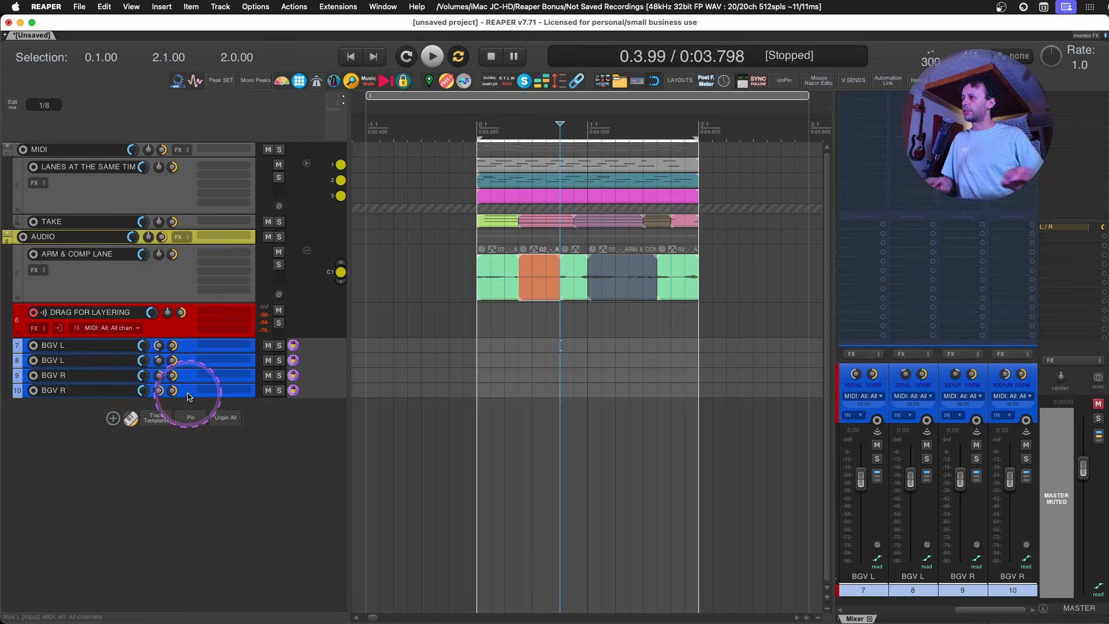
pyautogui.click(178, 324)
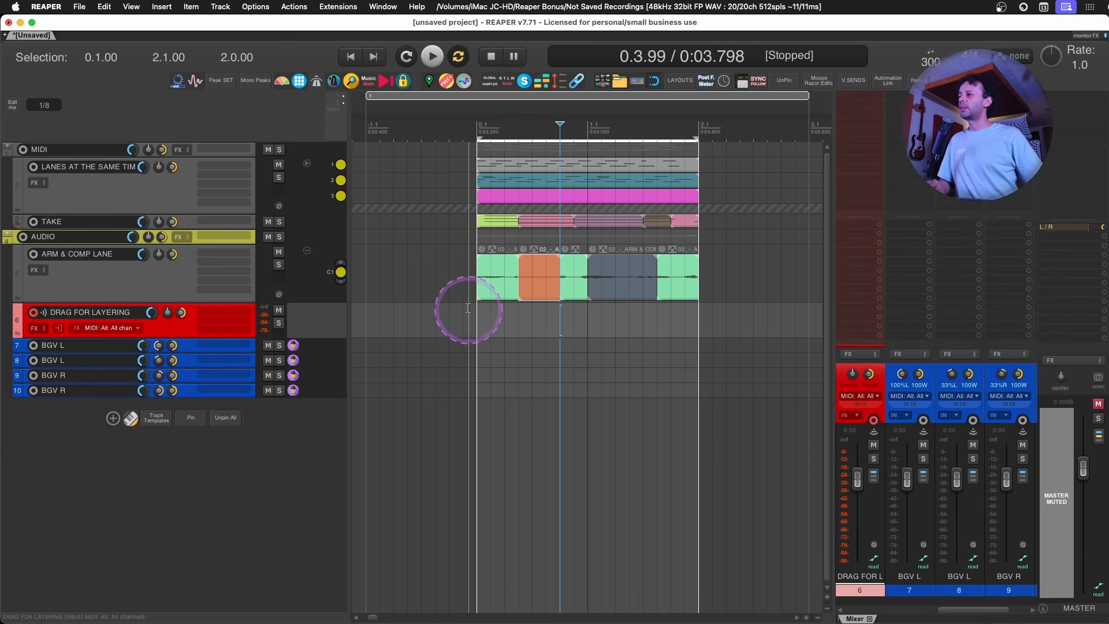
pyautogui.moveTo(462, 303); pyautogui.dragTo(745, 397)
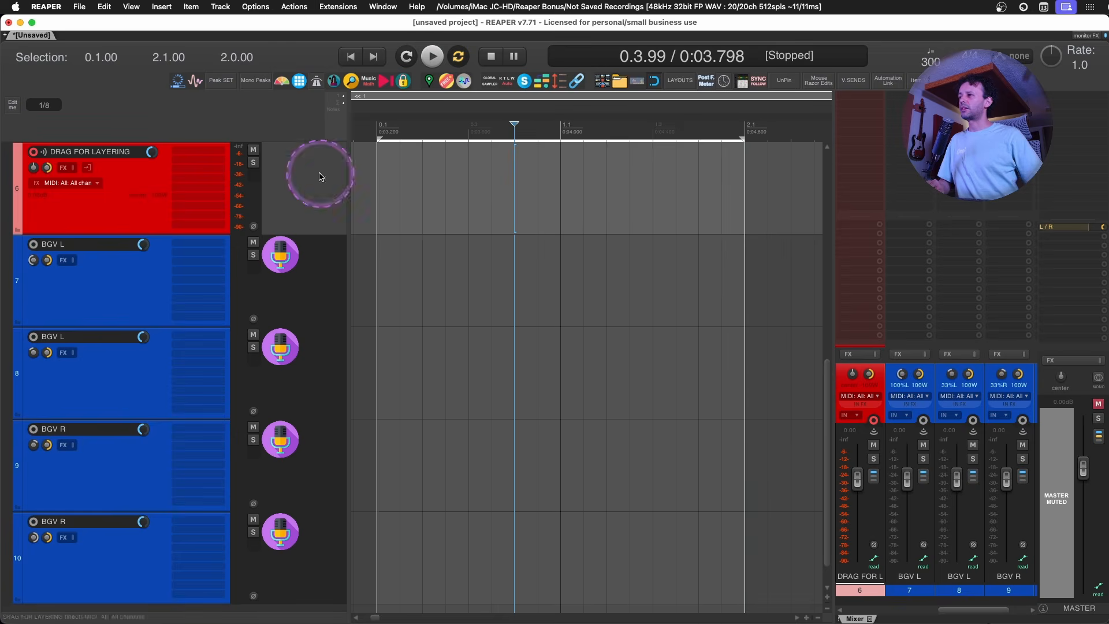
# Shorten region 1 to span -1.1.00 to 1.1.00 and loop-record MIDI takes over it on DRAG FOR LAYERING.
pyautogui.click(379, 127)
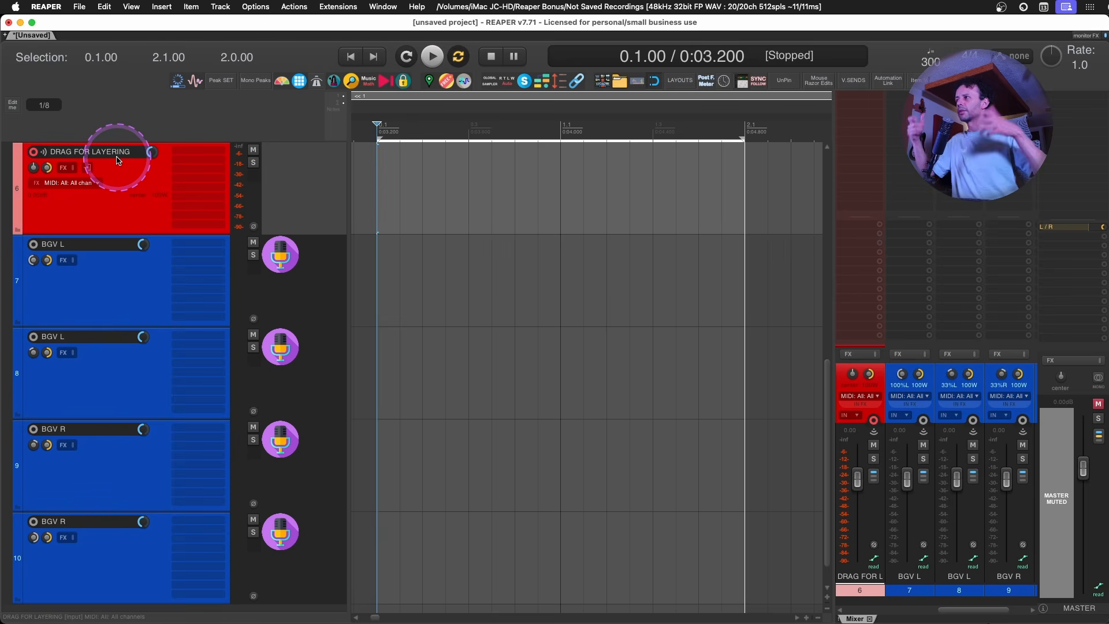
pyautogui.doubleClick(579, 97)
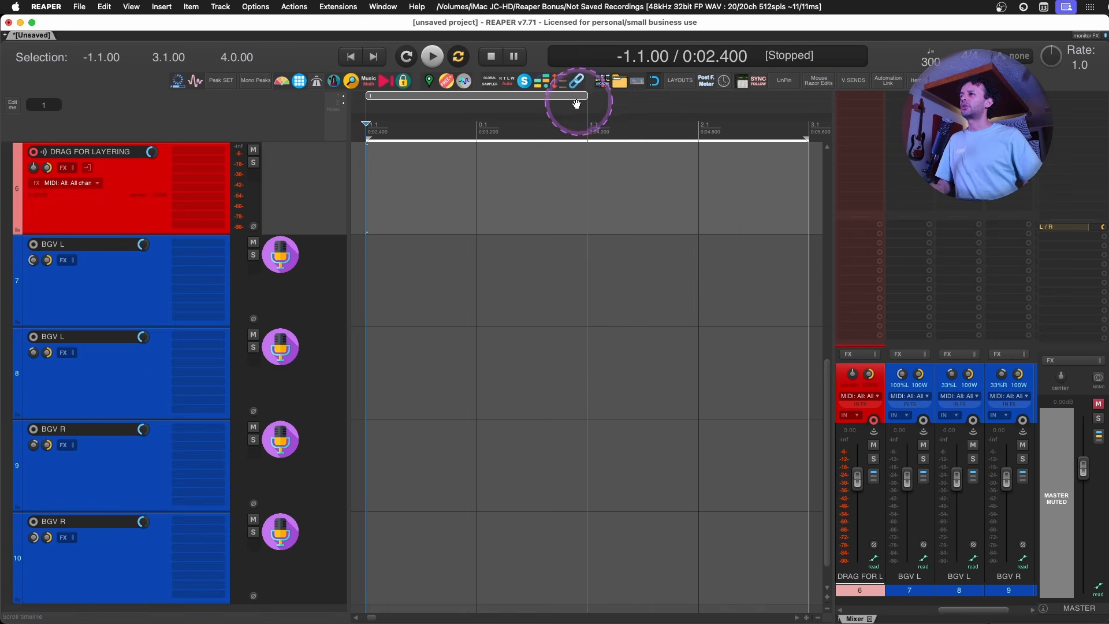
pyautogui.keyDown('alt'); pyautogui.click(550, 96); pyautogui.keyUp('alt')
pyautogui.doubleClick(548, 94)
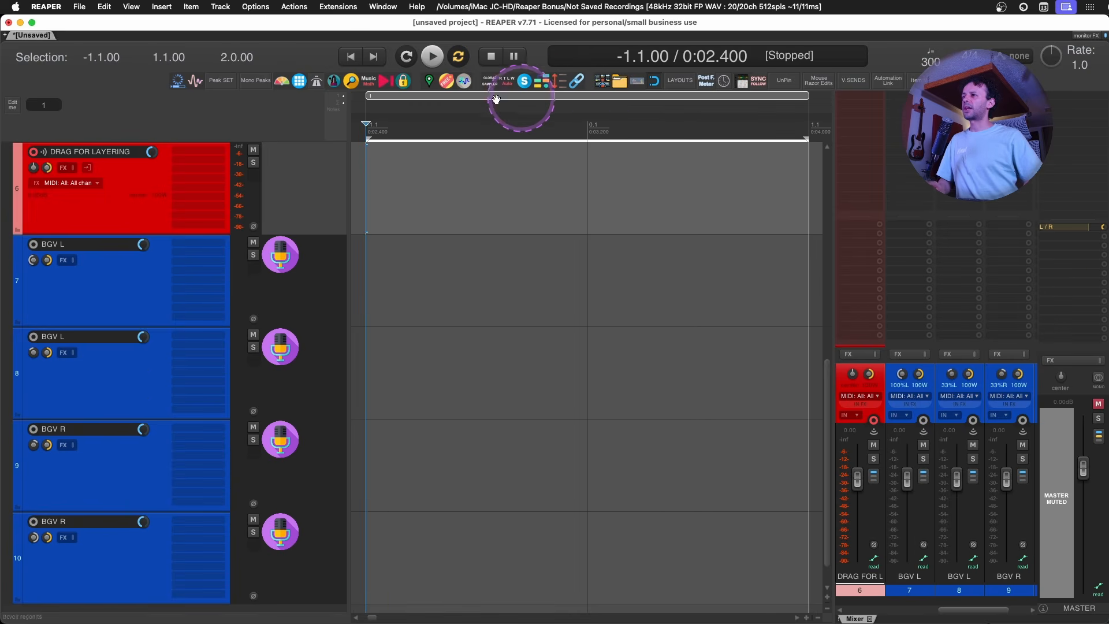
pyautogui.click(408, 56)
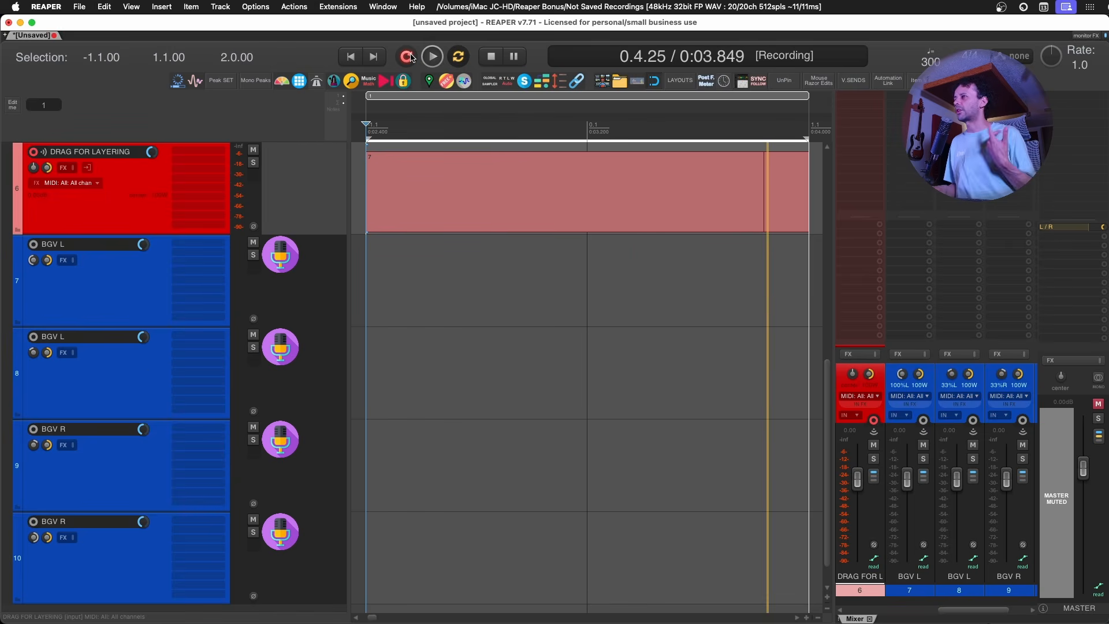
pyautogui.click(411, 58)
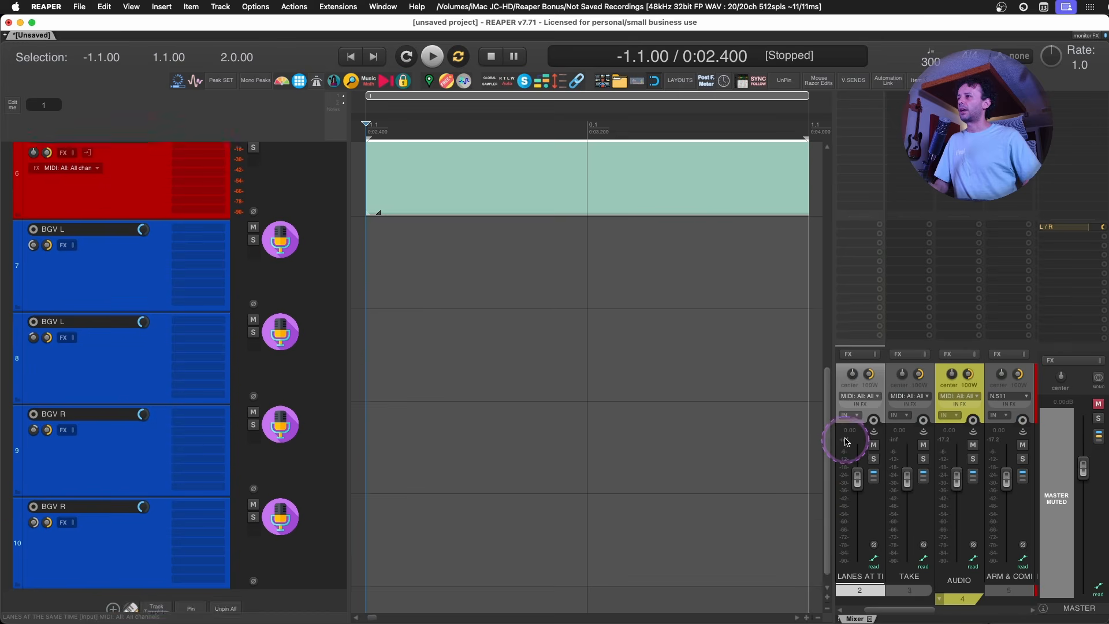
# Expand ARM & COMP LANE to show all of its lanes.
pyautogui.moveTo(830, 445); pyautogui.dragTo(831, 370)
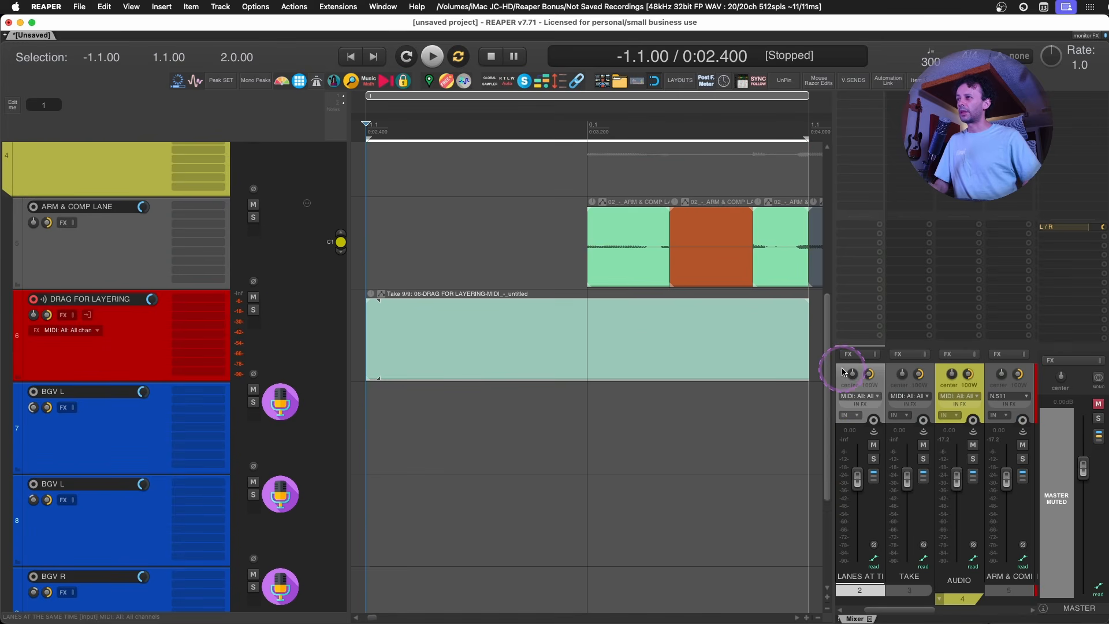
pyautogui.click(307, 203)
pyautogui.hscroll(5, 528, 358)
pyautogui.hscroll(-2, 528, 359)
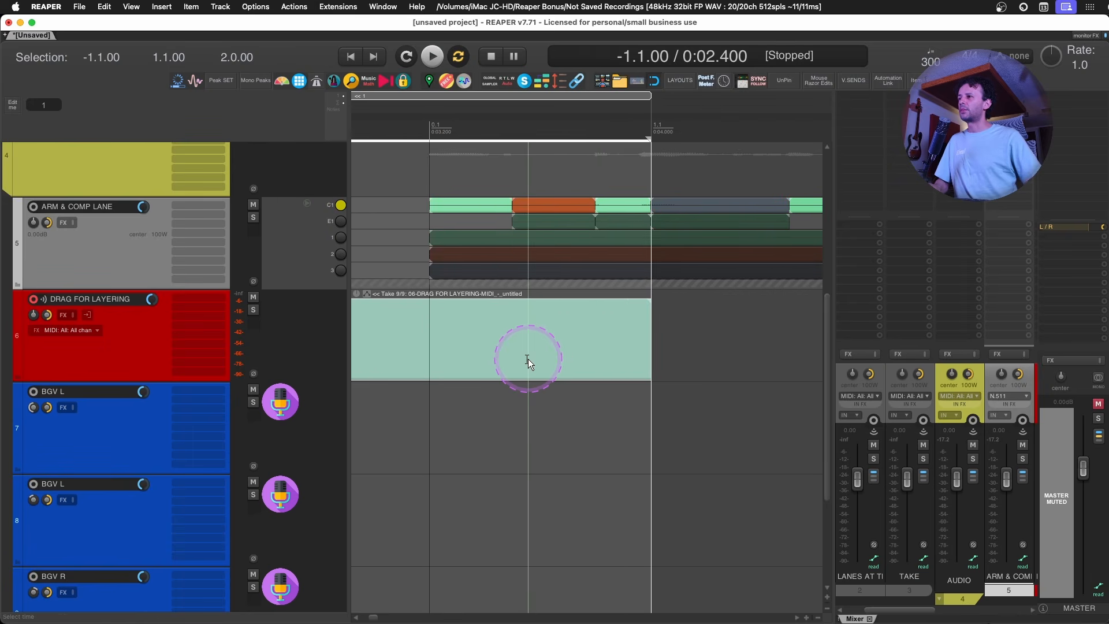
# Copy the 0.1.00 to 1.1.00 portions of ARM & COMP LANE's source lanes onto the four BGV tracks, using lane 3 for the outermost two.
pyautogui.click(580, 269)
pyautogui.moveTo(586, 272); pyautogui.dragTo(573, 488)
pyautogui.click(660, 410)
pyautogui.click(550, 254)
pyautogui.moveTo(555, 257); pyautogui.dragTo(552, 586)
pyautogui.click(94, 458)
pyautogui.scroll(-3, 89, 453)
pyautogui.hscroll(-3, 90, 453)
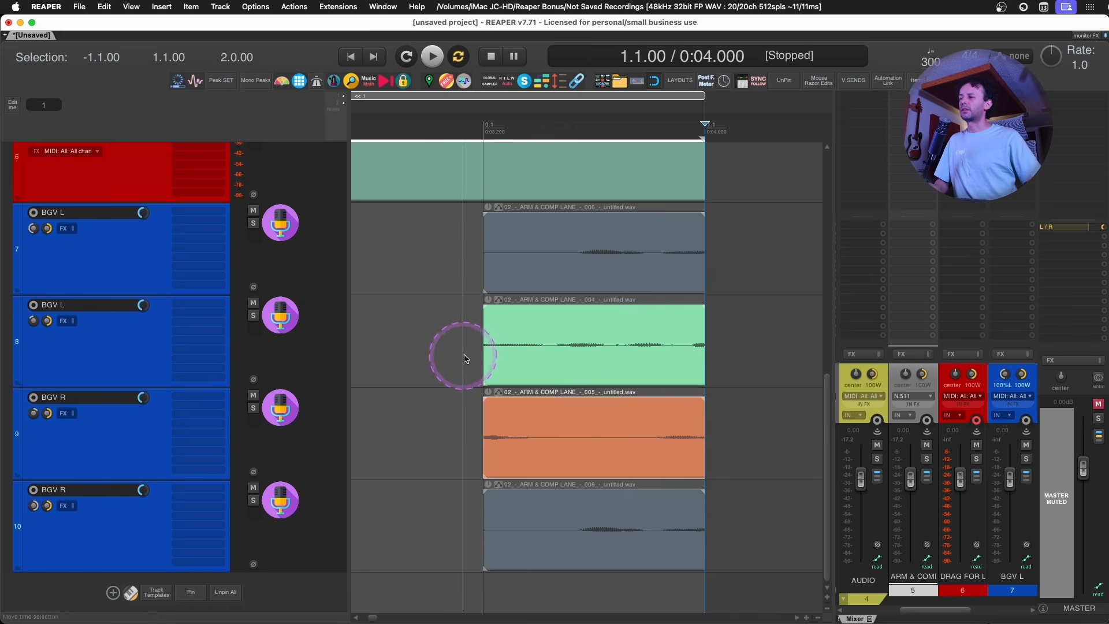
# Delete the copied audio items from all four BGV tracks.
pyautogui.scroll(6, 168, 291)
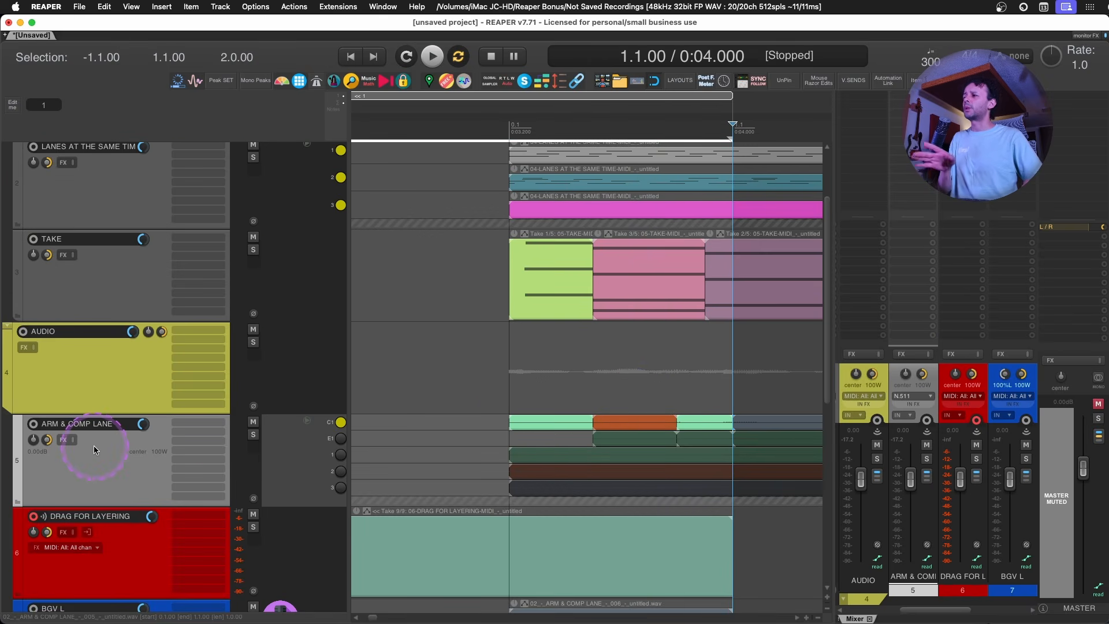
pyautogui.scroll(-7, 93, 445)
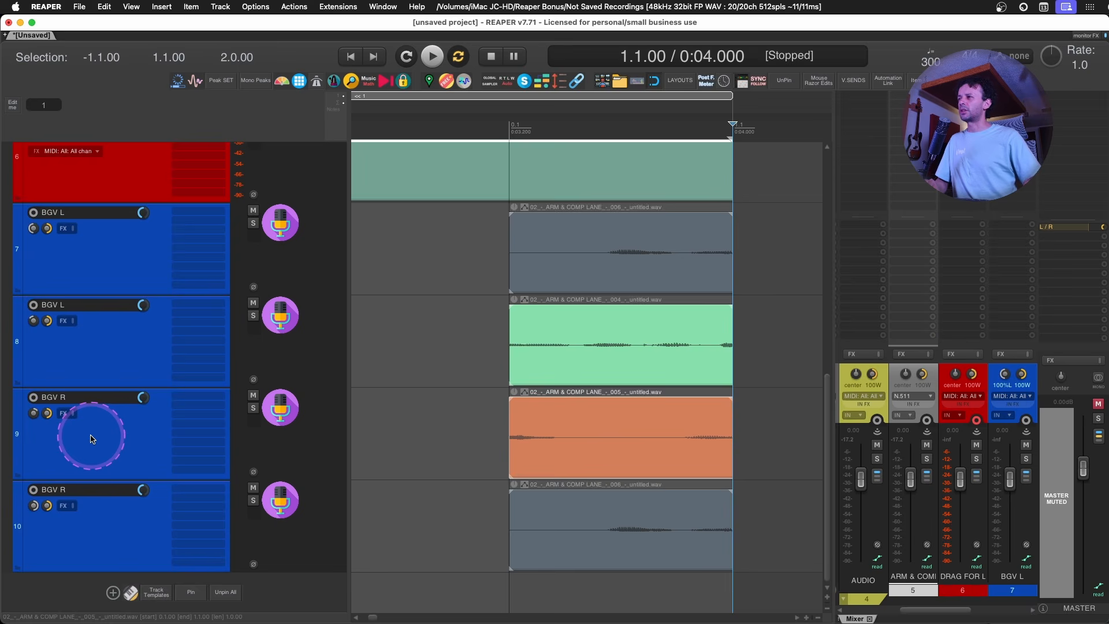
pyautogui.scroll(1, 90, 439)
pyautogui.scroll(-1, 551, 459)
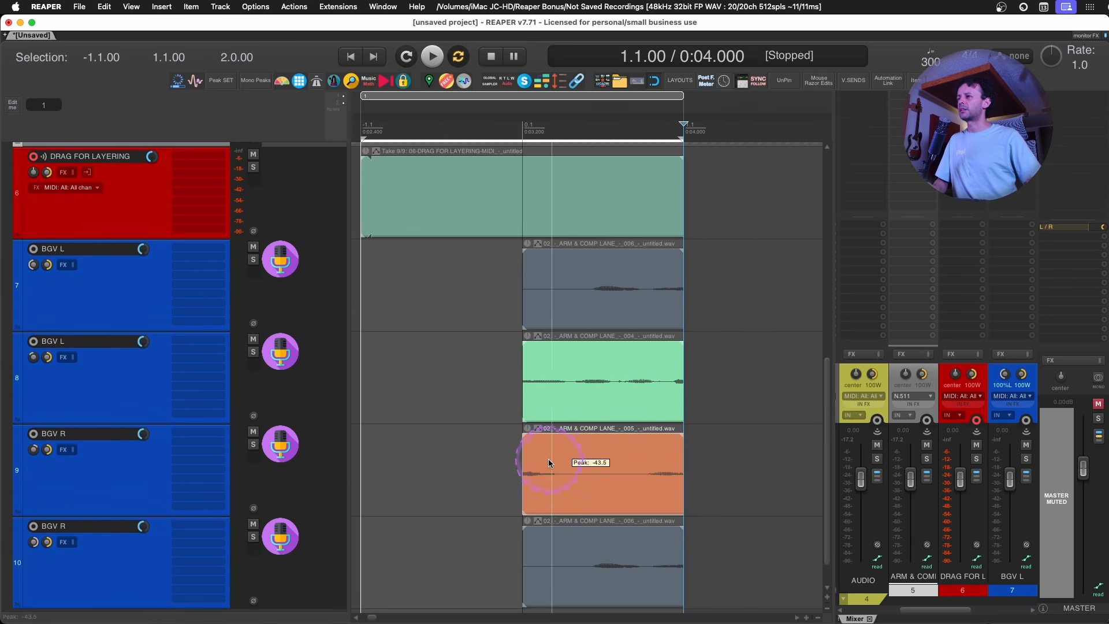
pyautogui.hscroll(-1, 550, 461)
pyautogui.click(642, 298)
pyautogui.click(665, 567)
pyautogui.press('Delete')
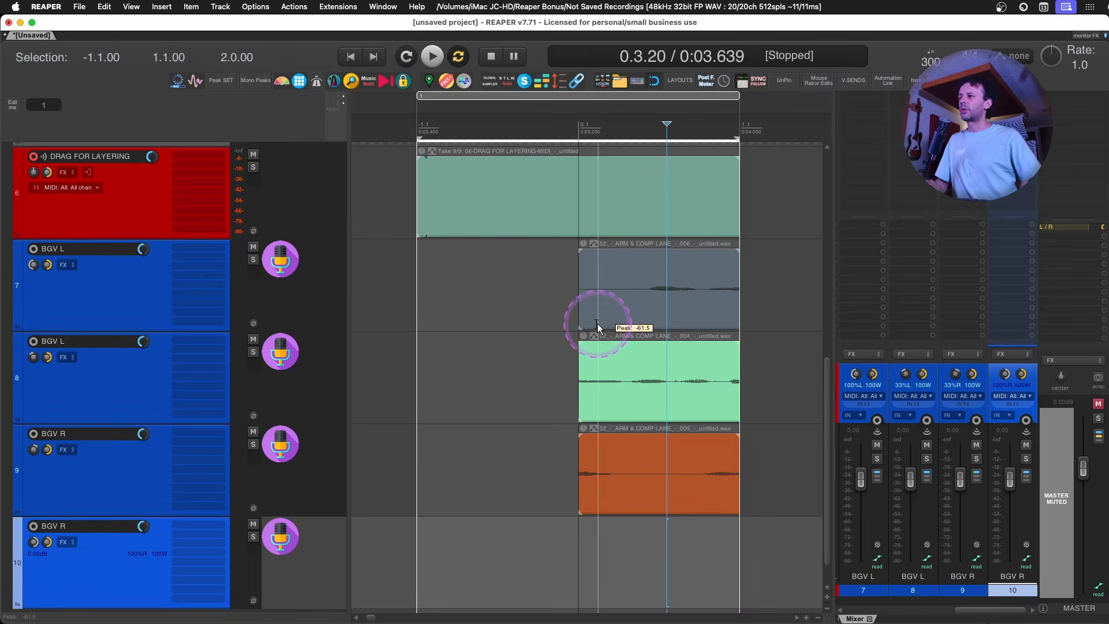
pyautogui.click(549, 302)
pyautogui.moveTo(549, 302); pyautogui.dragTo(653, 550)
pyautogui.press('Delete')
# Copy the DRAG FOR LAYERING MIDI item onto the second BGV L track and both BGV R tracks.
pyautogui.click(537, 201)
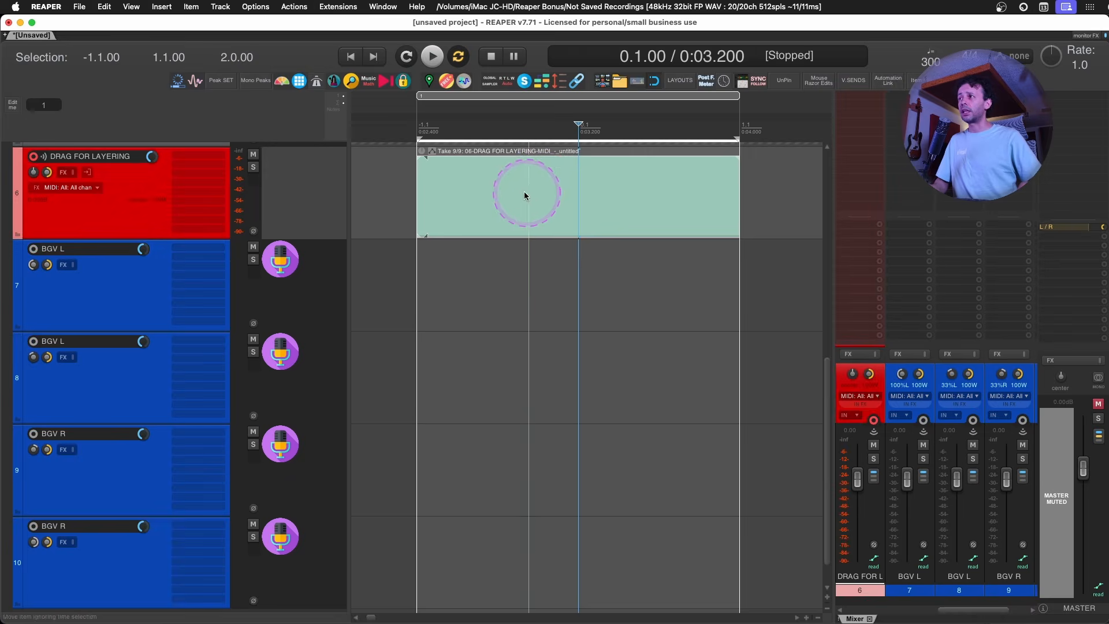
pyautogui.moveTo(525, 195); pyautogui.dragTo(566, 383)
pyautogui.moveTo(535, 191); pyautogui.dragTo(563, 552)
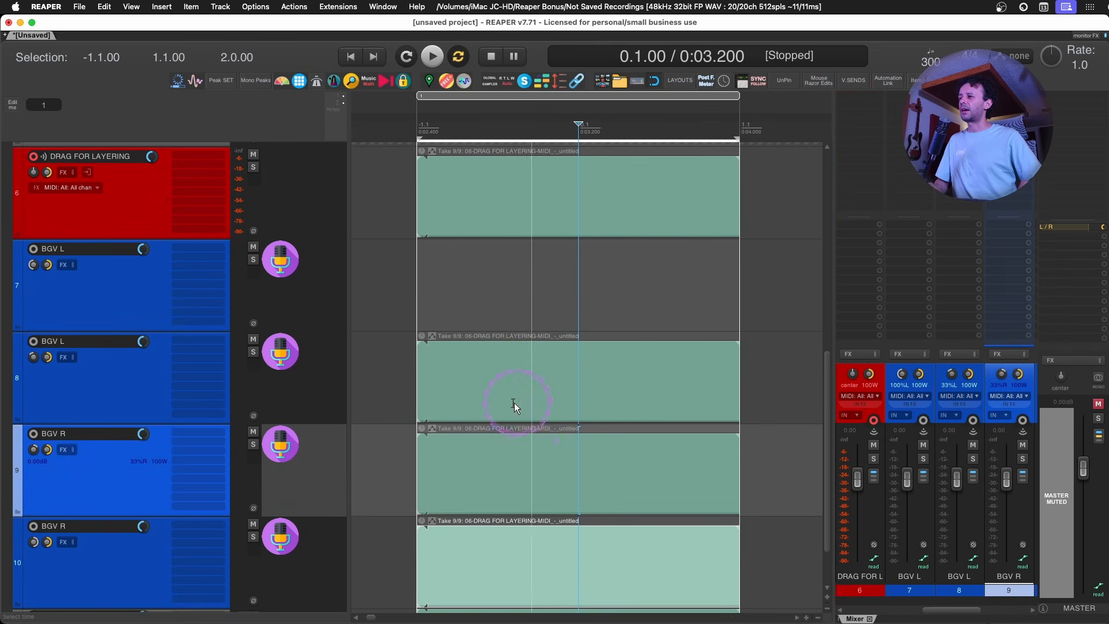
# Switch the item on the first BGV R track to take 2.
pyautogui.click(521, 448)
pyautogui.press('t')
pyautogui.press('t')
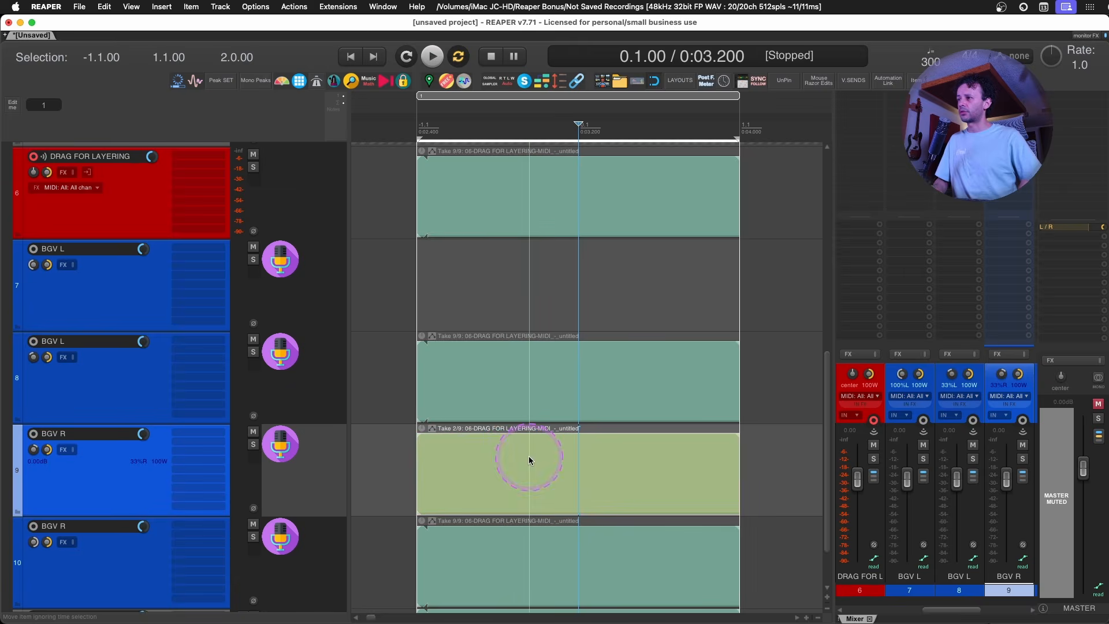
# Look up the action "Item properties: Lock to active take" by filtering for LOCK TAKE, and return to the second BGV L item.
pyautogui.hotkey('shift', '/')
pyautogui.write('LOCK TAKE')
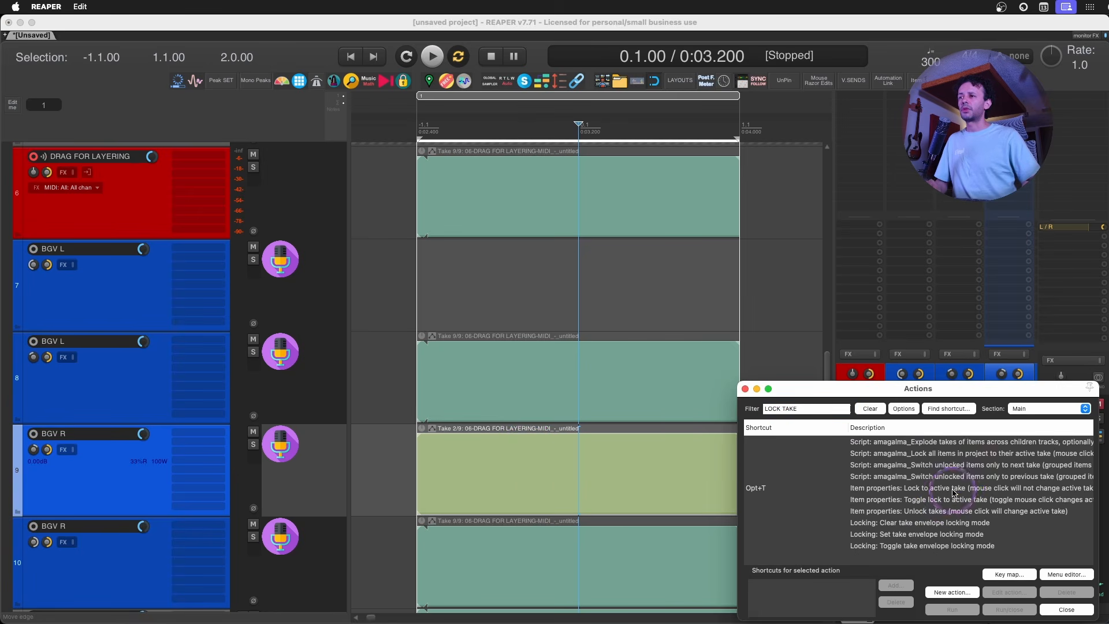
pyautogui.click(953, 488)
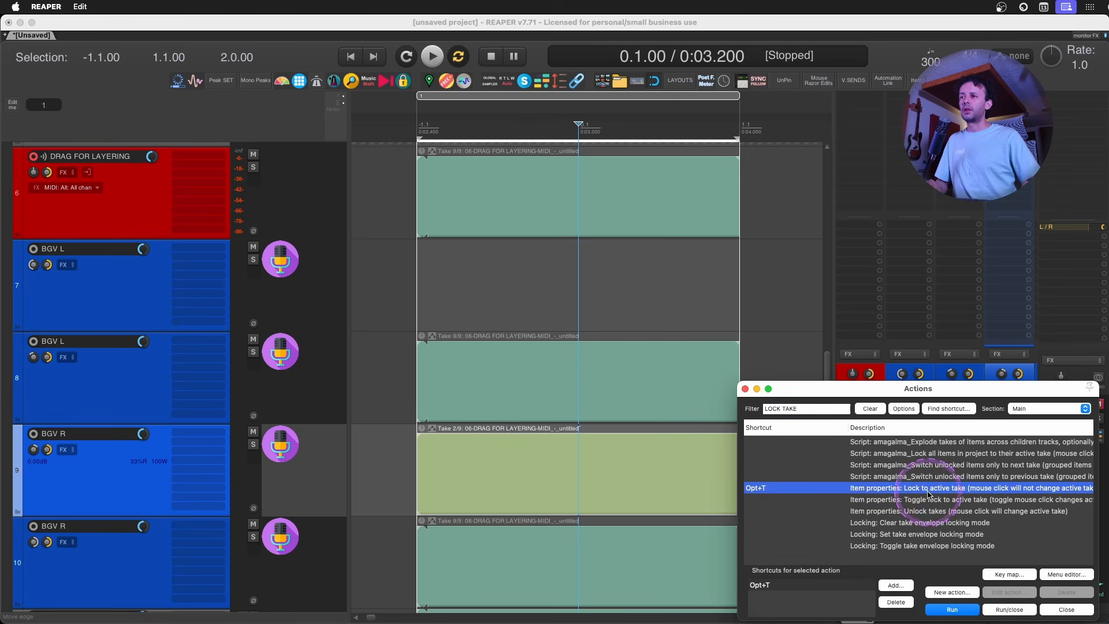
pyautogui.click(1066, 609)
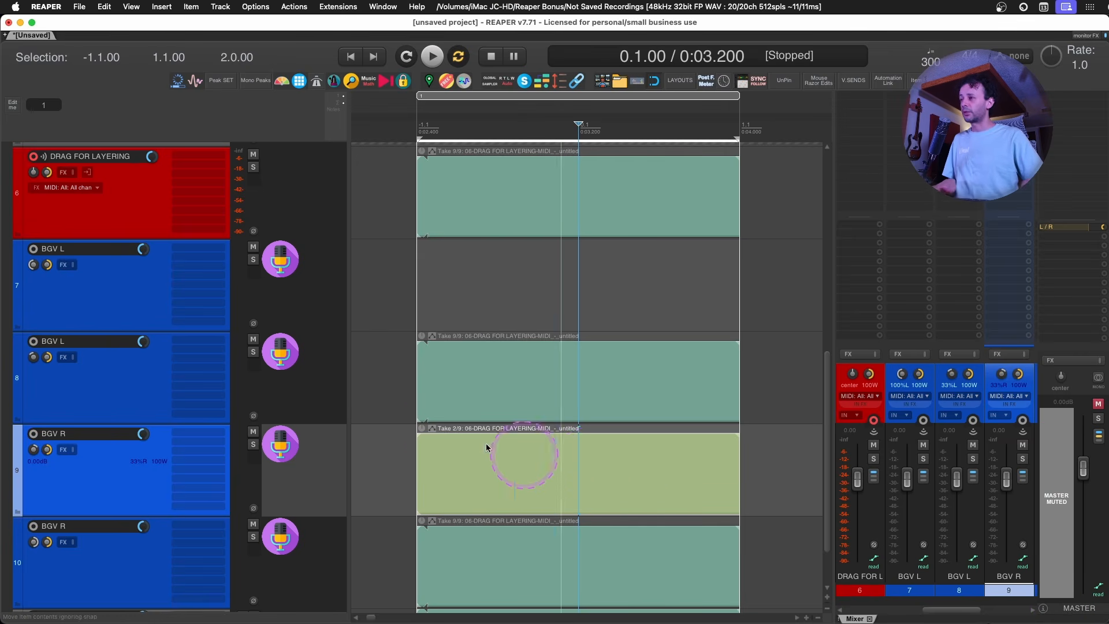
pyautogui.click(523, 368)
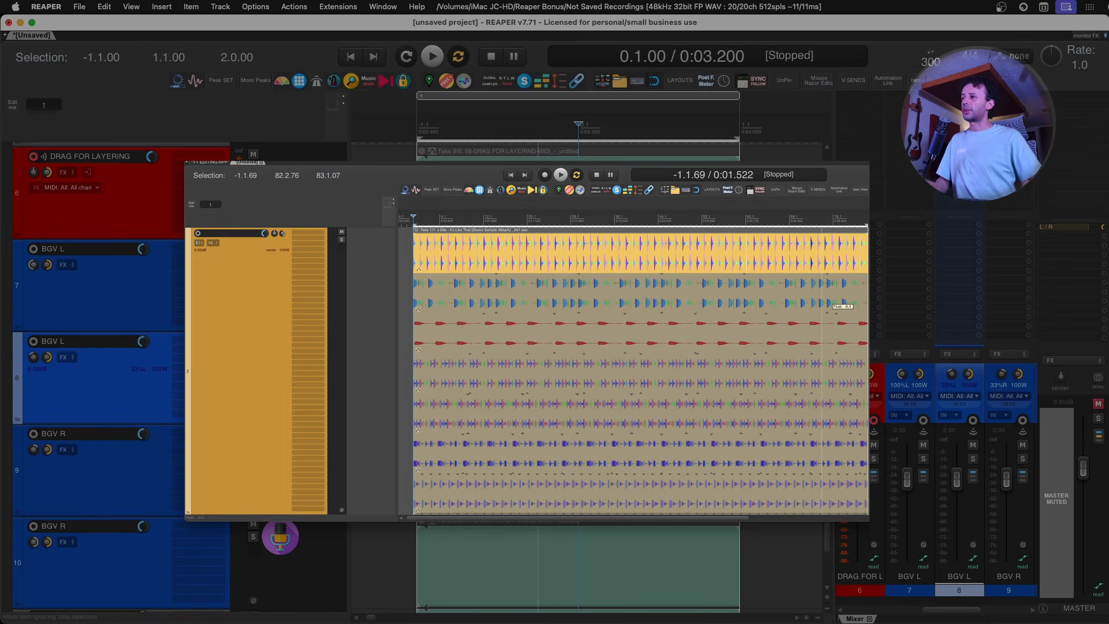
# Set the volume of all four BGV tracks to -9 dB in one go.
pyautogui.click(507, 285)
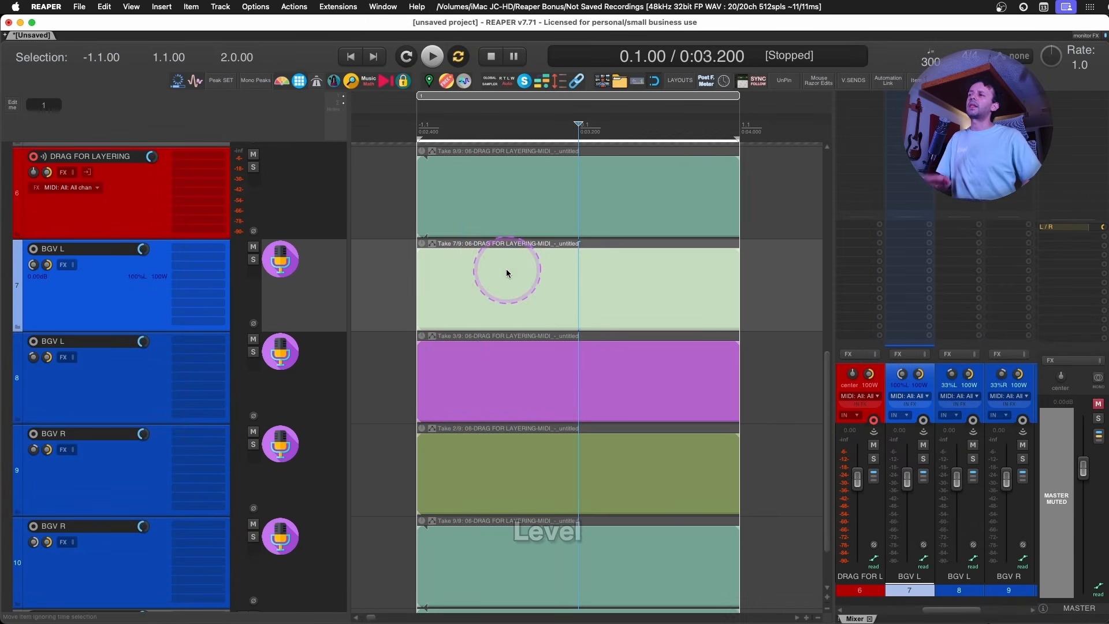
pyautogui.click(477, 290)
pyautogui.keyDown('shift'); pyautogui.click(98, 558); pyautogui.keyUp('shift')
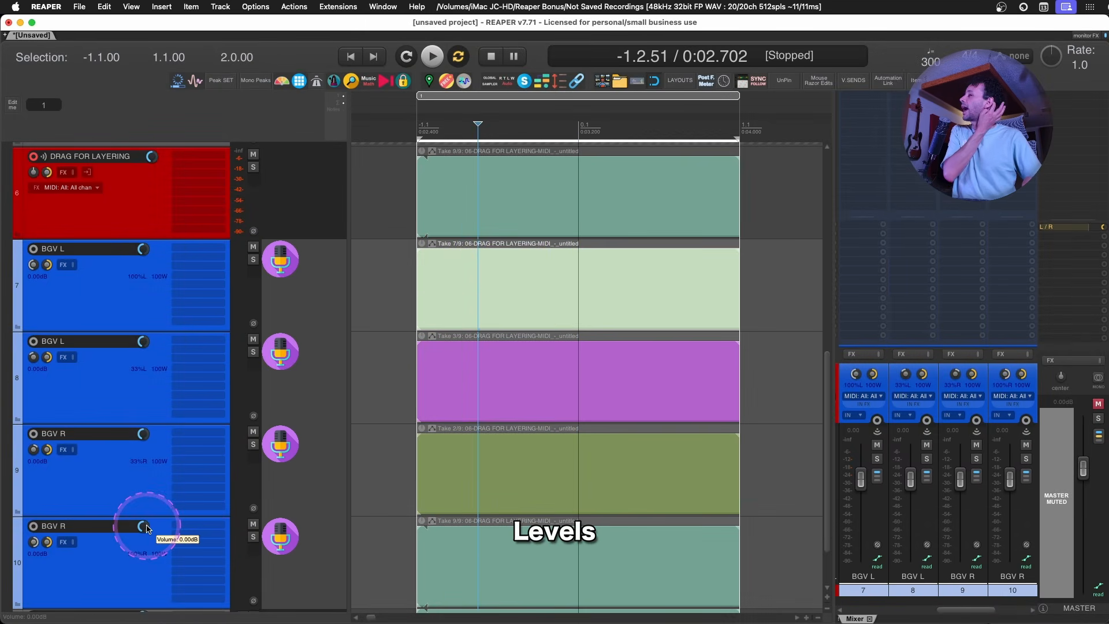
pyautogui.rightClick(146, 529)
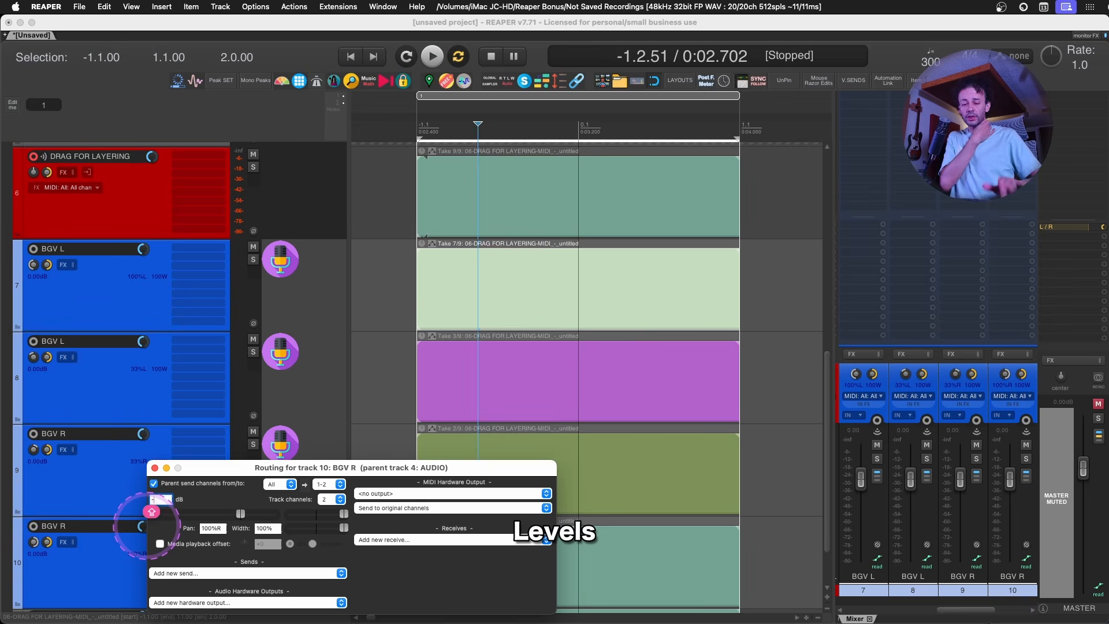
pyautogui.write('-9')
pyautogui.press('Return')
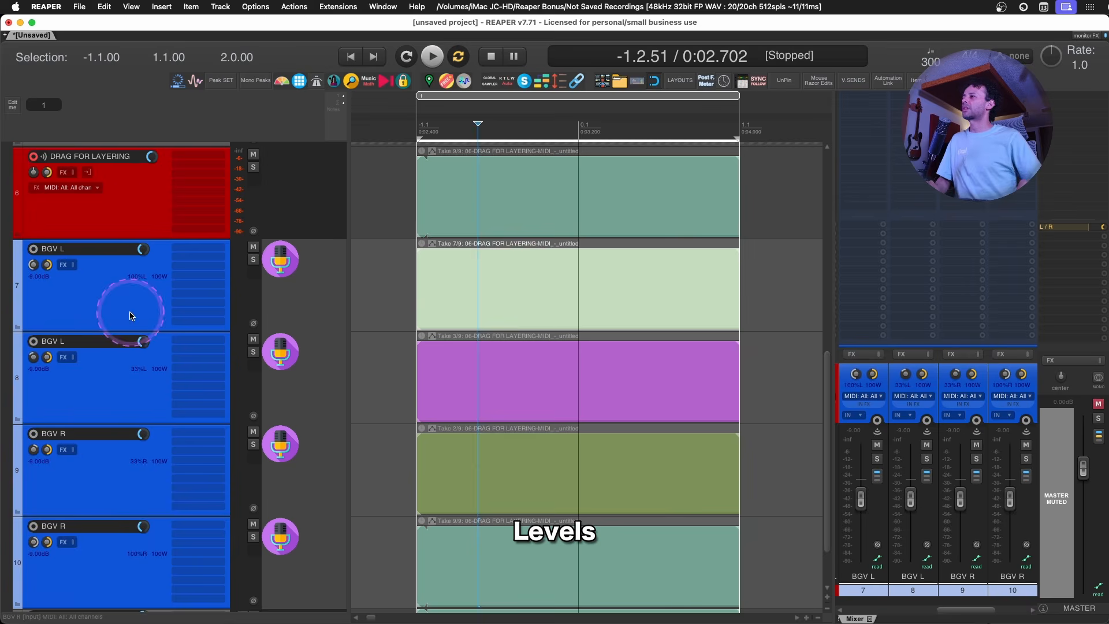
pyautogui.click(121, 196)
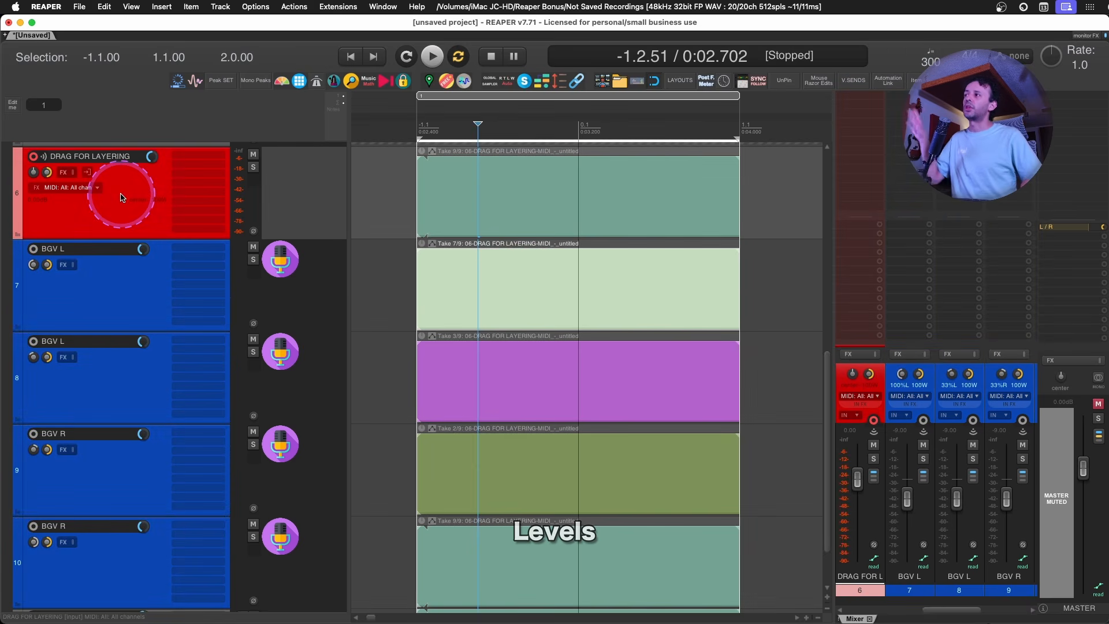
pyautogui.moveTo(155, 162); pyautogui.dragTo(152, 164)
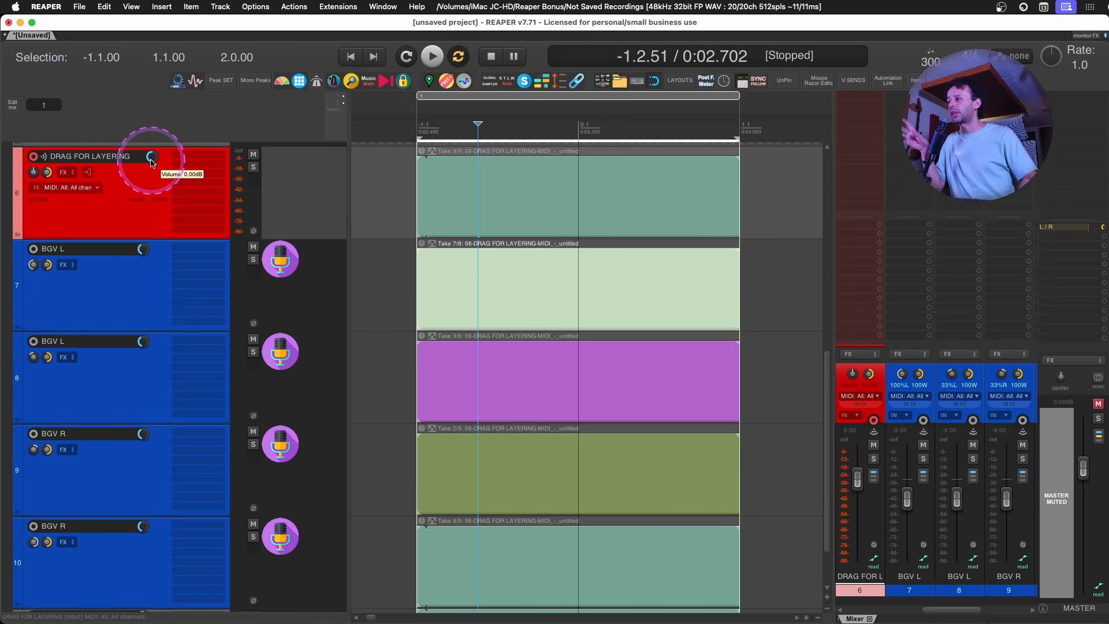
pyautogui.click(98, 309)
pyautogui.keyDown('shift'); pyautogui.click(129, 580); pyautogui.keyUp('shift')
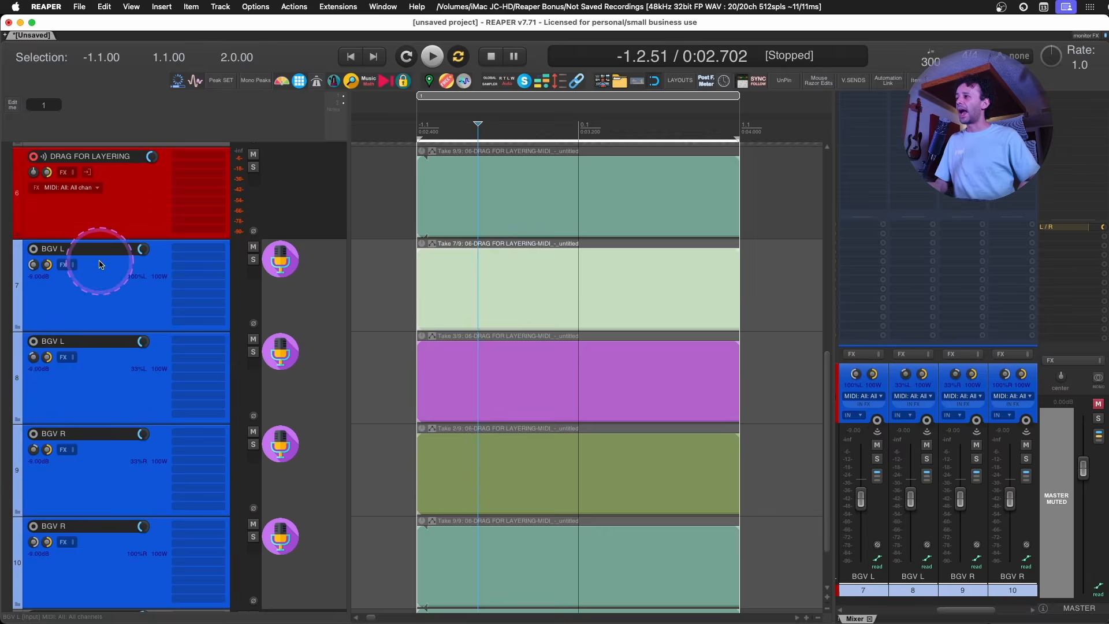
pyautogui.press('Escape')
# Add a new track after the last one in the project and name it MUSIC.
pyautogui.doubleClick(141, 572)
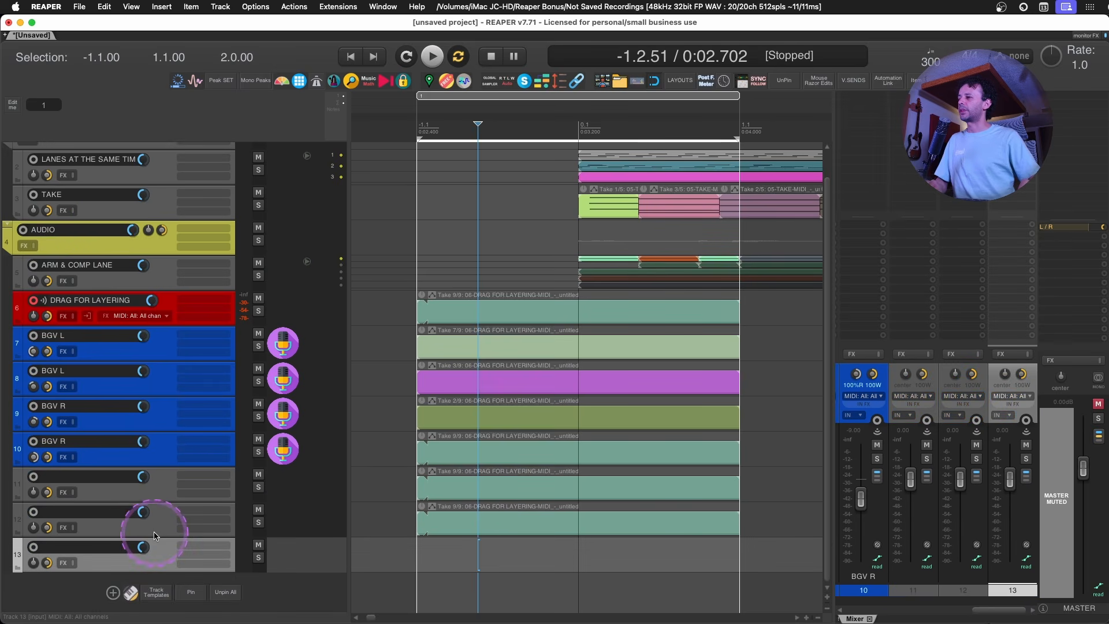
pyautogui.doubleClick(103, 547)
pyautogui.write('MUSCI')
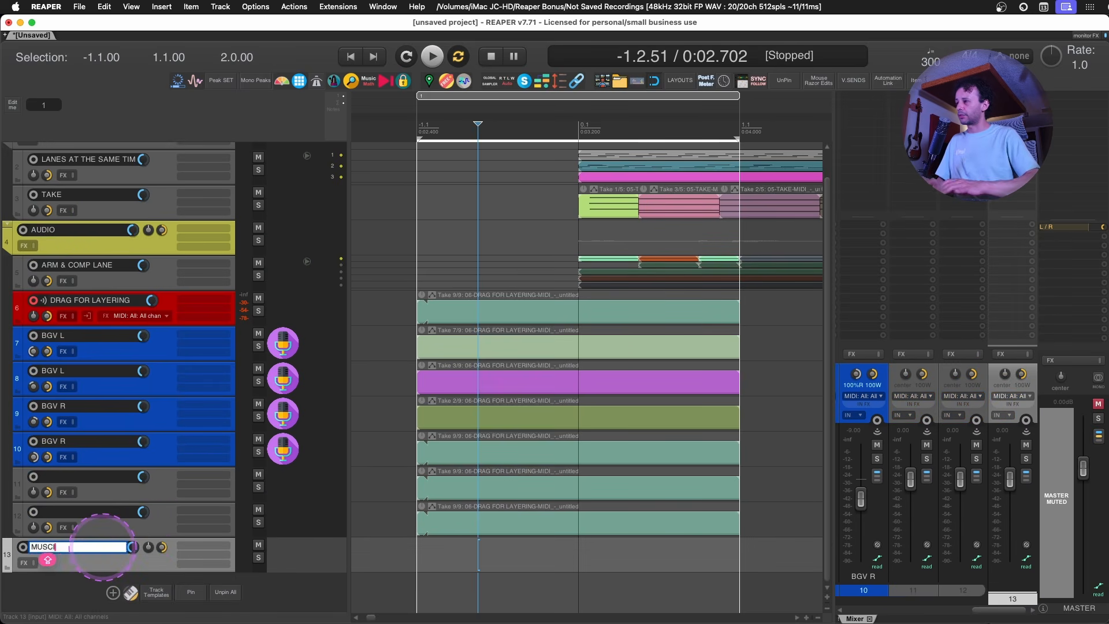
pyautogui.press('BackSpace')
pyautogui.press('BackSpace')
pyautogui.write('IC')
pyautogui.press('Return')
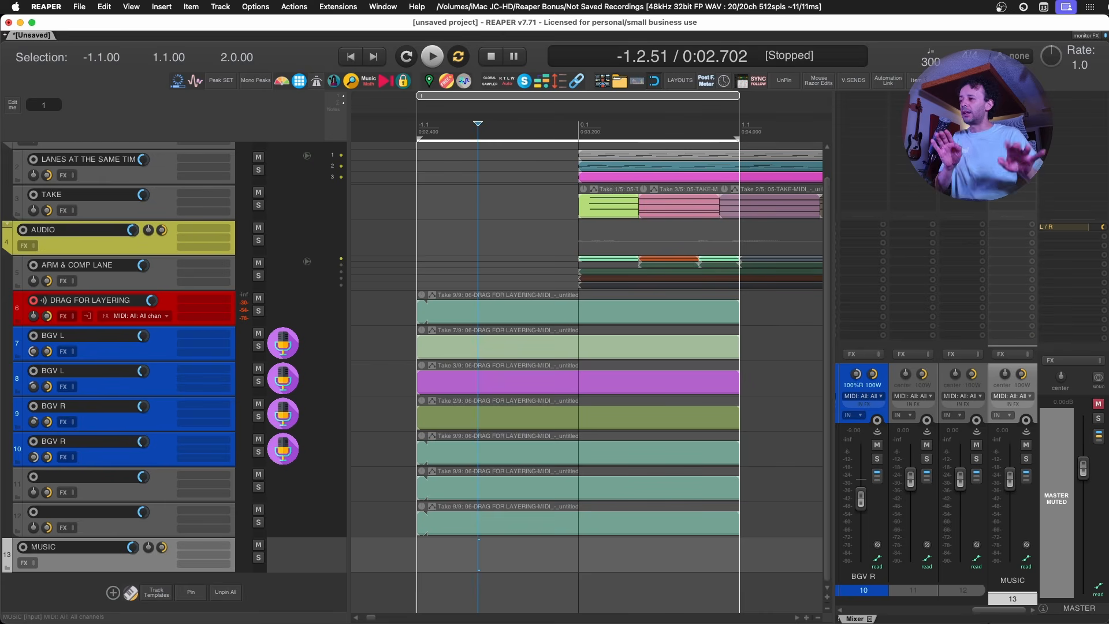
# Make the MUSIC track a folder and create six new child tracks inside it.
pyautogui.doubleClick(139, 580)
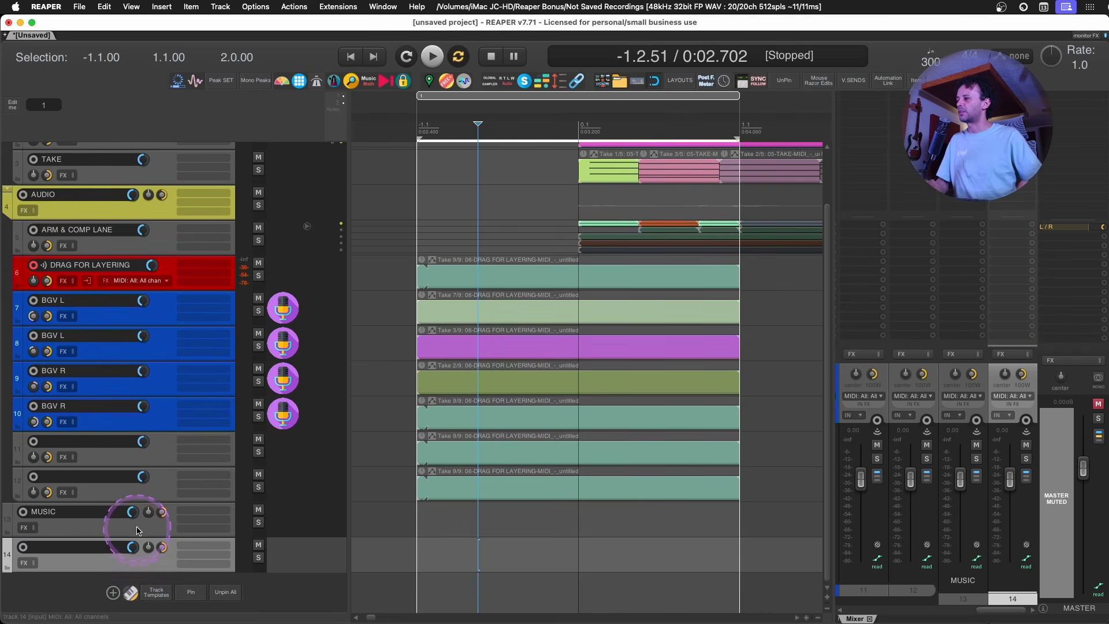
pyautogui.click(139, 531)
pyautogui.click(160, 553)
pyautogui.press('super+t')
pyautogui.press('super+t')
pyautogui.press('super+t')
pyautogui.press('super+t')
pyautogui.press('super+t')
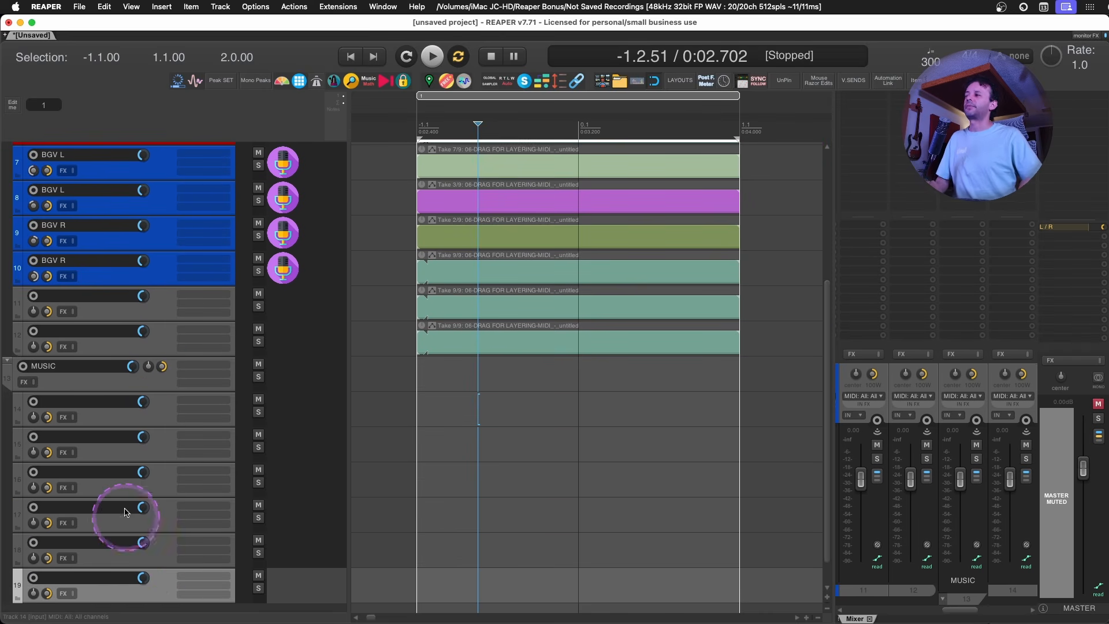
# Collapse the child tracks of the MUSIC folder and set the folder's volume to -9 dB.
pyautogui.click(117, 385)
pyautogui.doubleClick(106, 388)
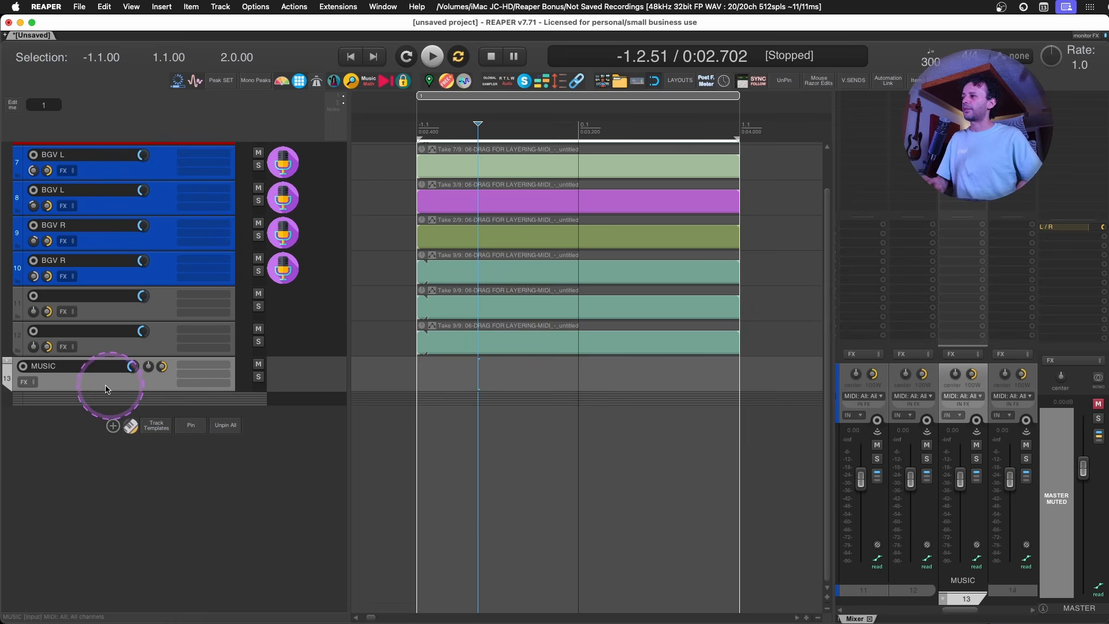
pyautogui.click(133, 367)
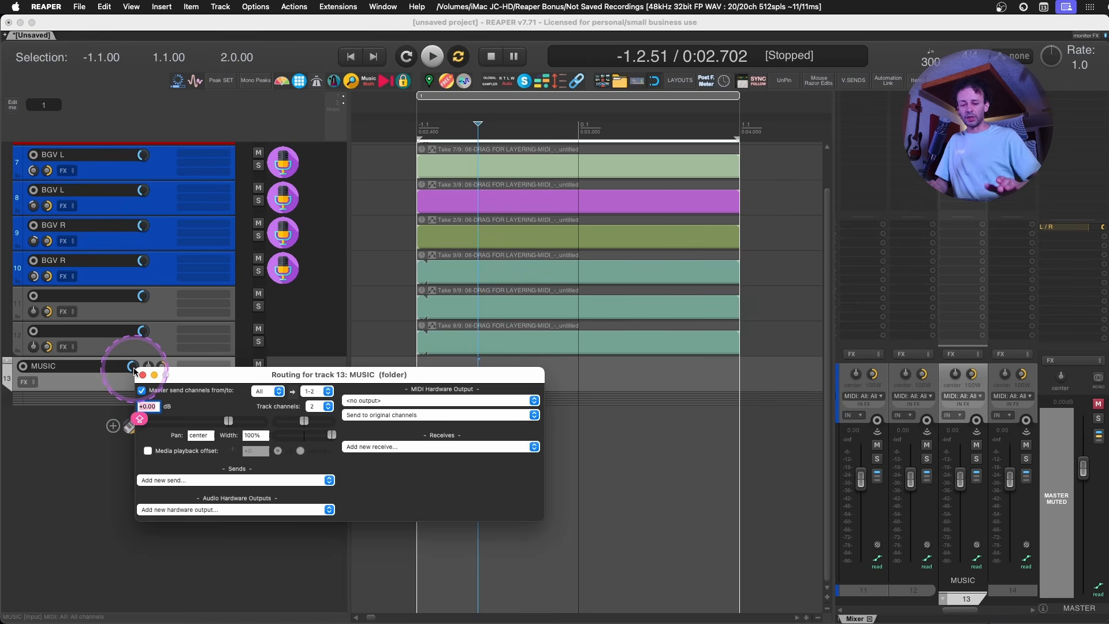
pyautogui.write('-9')
pyautogui.press('Return')
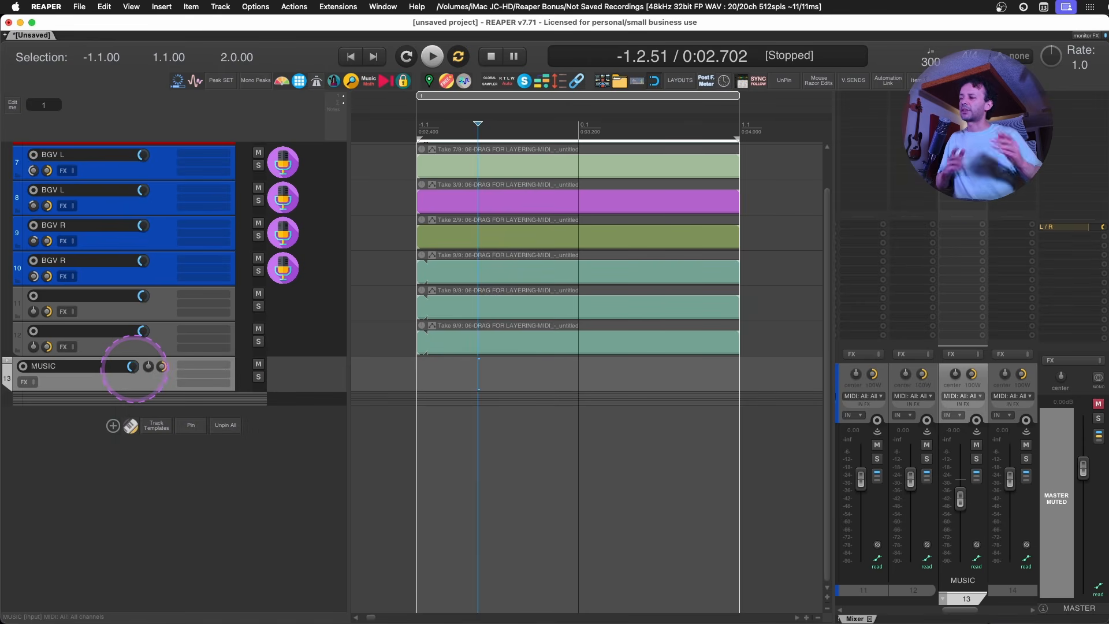
pyautogui.click(943, 599)
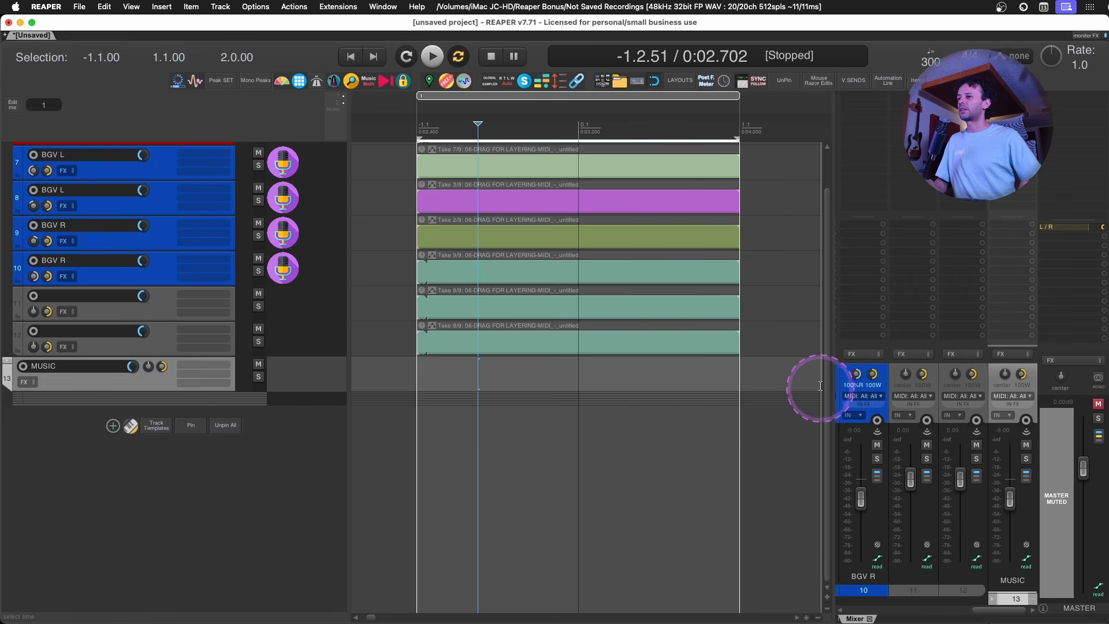
pyautogui.scroll(5, 829, 354)
pyautogui.scroll(1, 830, 355)
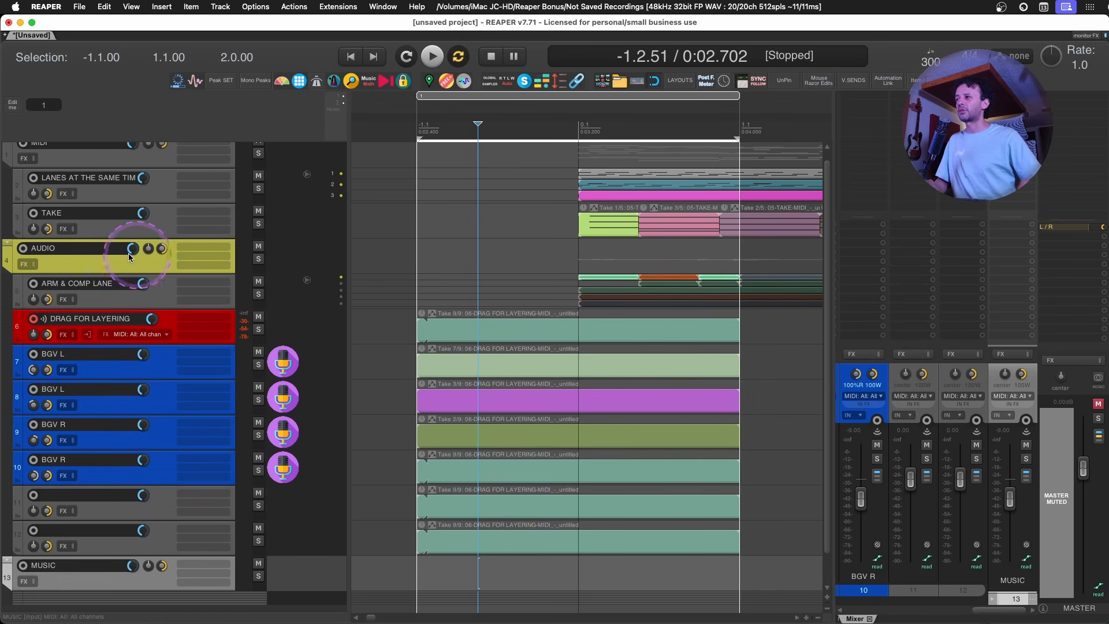
pyautogui.click(102, 258)
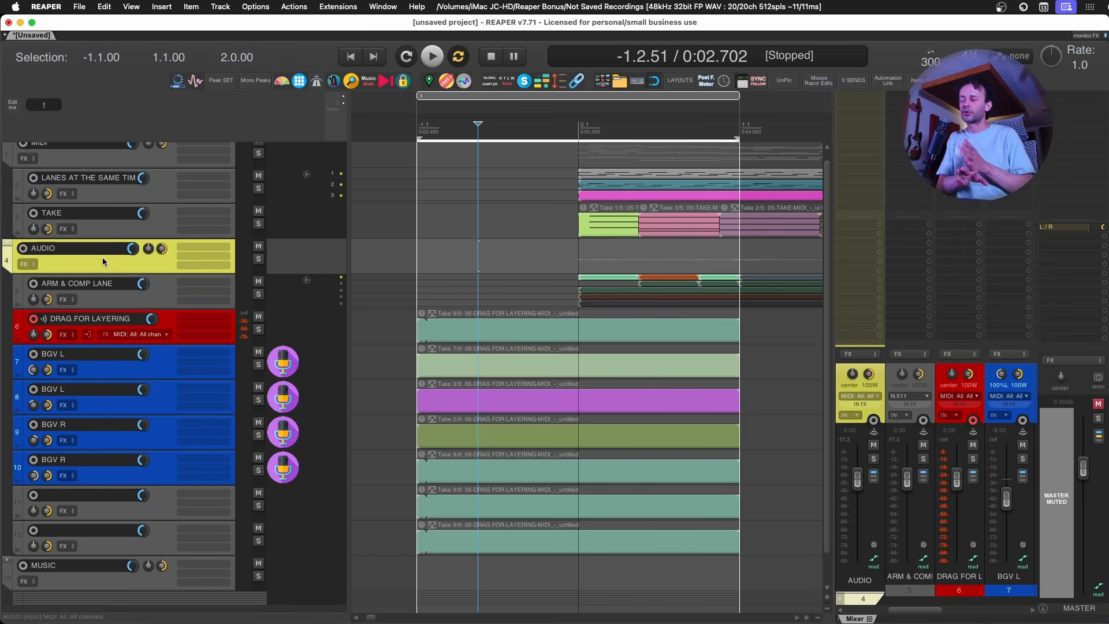
pyautogui.click(95, 585)
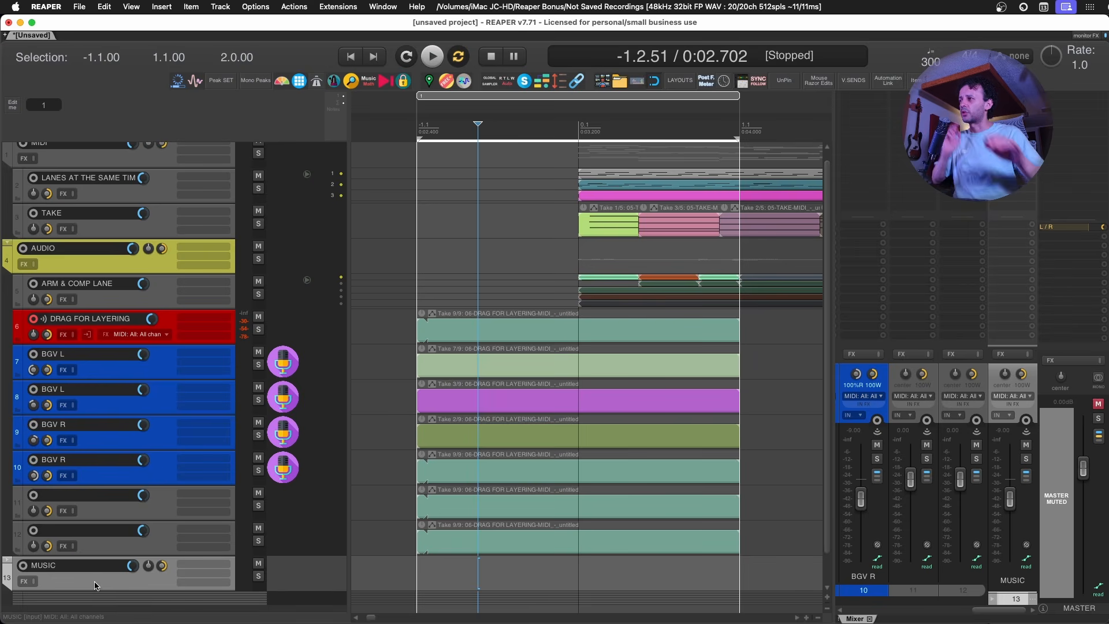
pyautogui.click(136, 504)
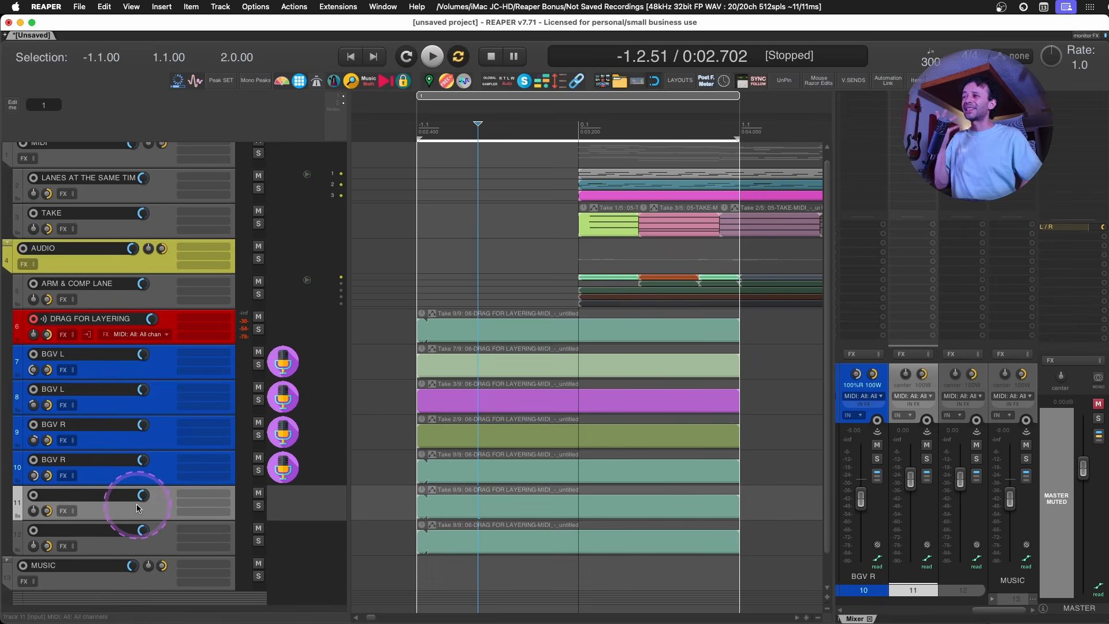
pyautogui.click(121, 232)
pyautogui.click(123, 300)
# Insert a new track directly below DRAG FOR LAYERING and name it RVB.
pyautogui.click(166, 326)
pyautogui.press('super+t')
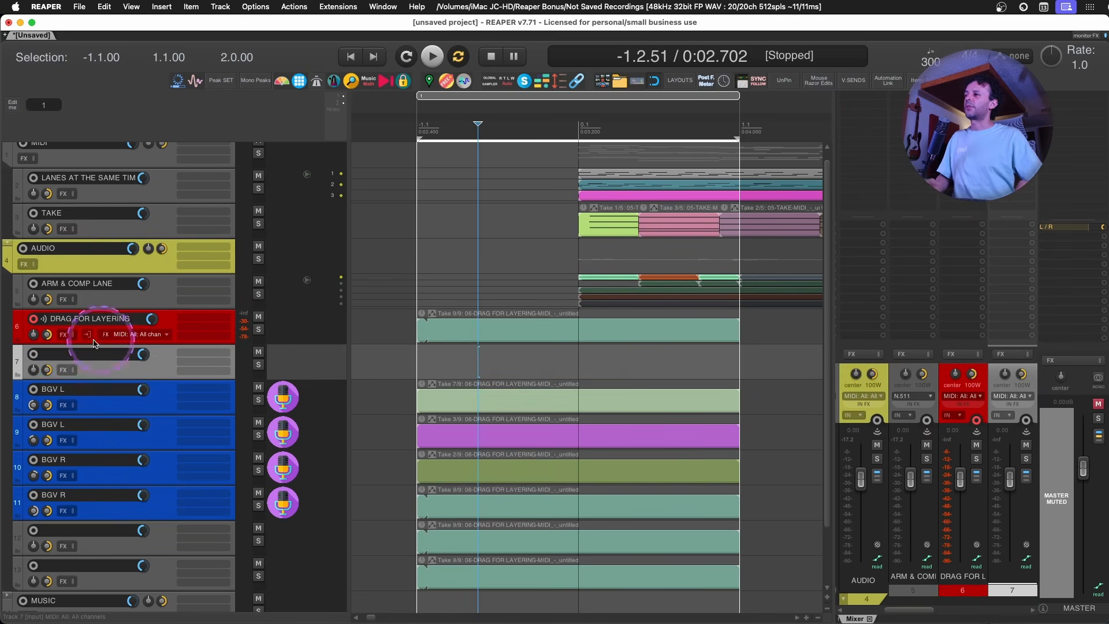
pyautogui.doubleClick(87, 354)
pyautogui.write('RVB')
pyautogui.press('Return')
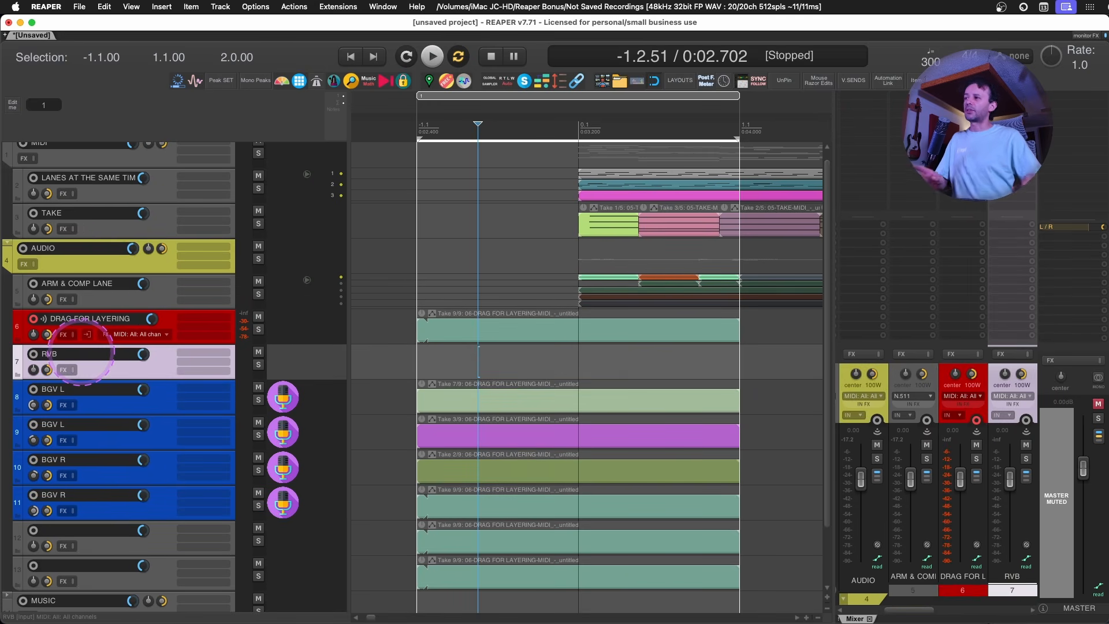
# Select tracks 8 through 13 and route a send from track 13 to the RVB track.
pyautogui.click(166, 406)
pyautogui.keyDown('shift'); pyautogui.click(162, 569); pyautogui.keyUp('shift')
pyautogui.moveTo(199, 565); pyautogui.dragTo(202, 353)
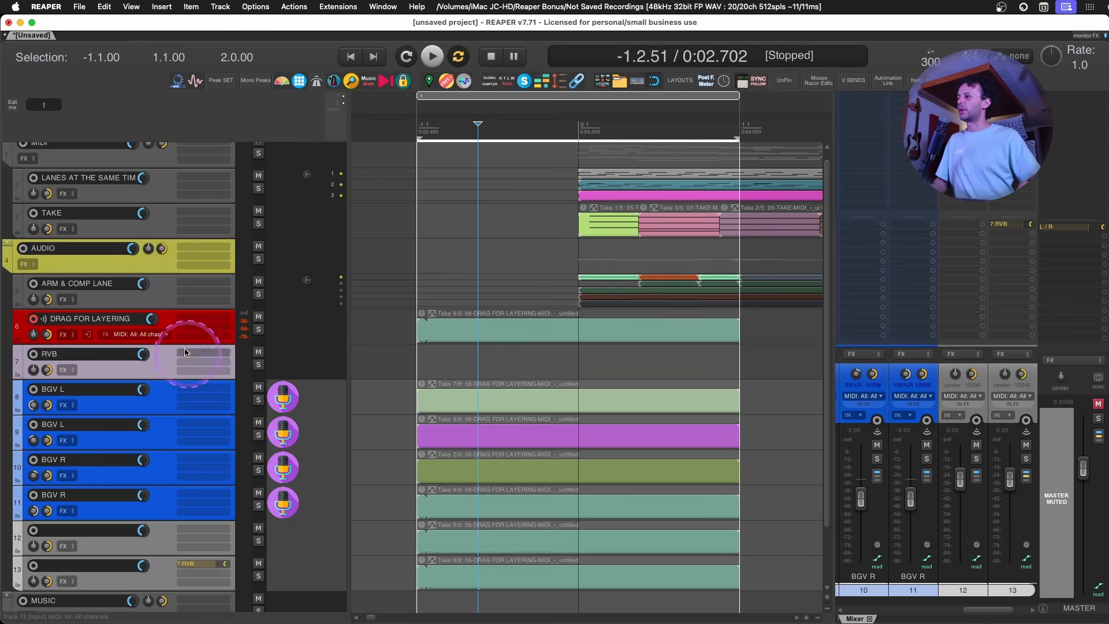
# Load the sidechain-preset ReaComp on the RVB track and place its window over the arrange area.
pyautogui.click(165, 325)
pyautogui.click(163, 364)
pyautogui.hotkey('shift', 'c')
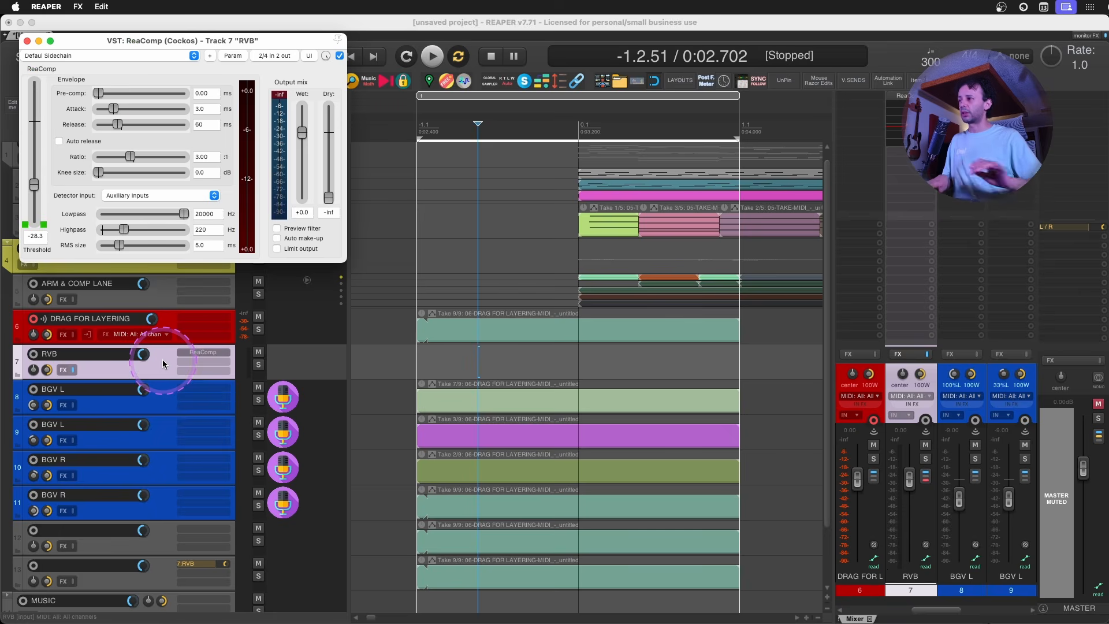
pyautogui.moveTo(157, 41); pyautogui.dragTo(509, 208)
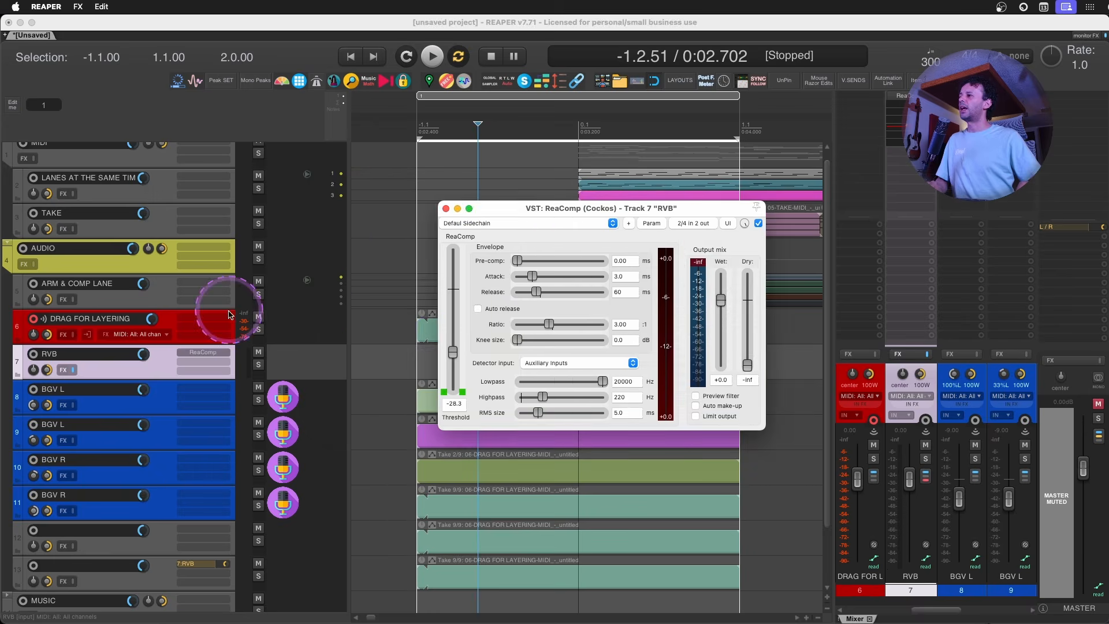
# Send DRAG FOR LAYERING to channels 3/4 of RVB's ReaComp as sidechain, and lengthen the compressor's release.
pyautogui.moveTo(229, 314); pyautogui.dragTo(639, 362)
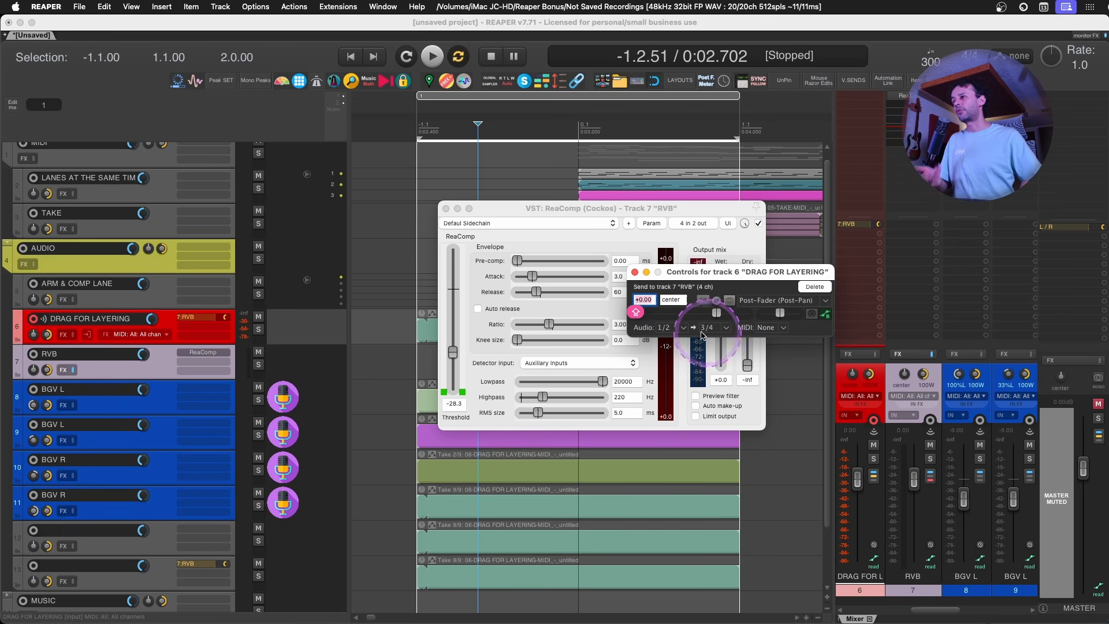
pyautogui.press('Escape')
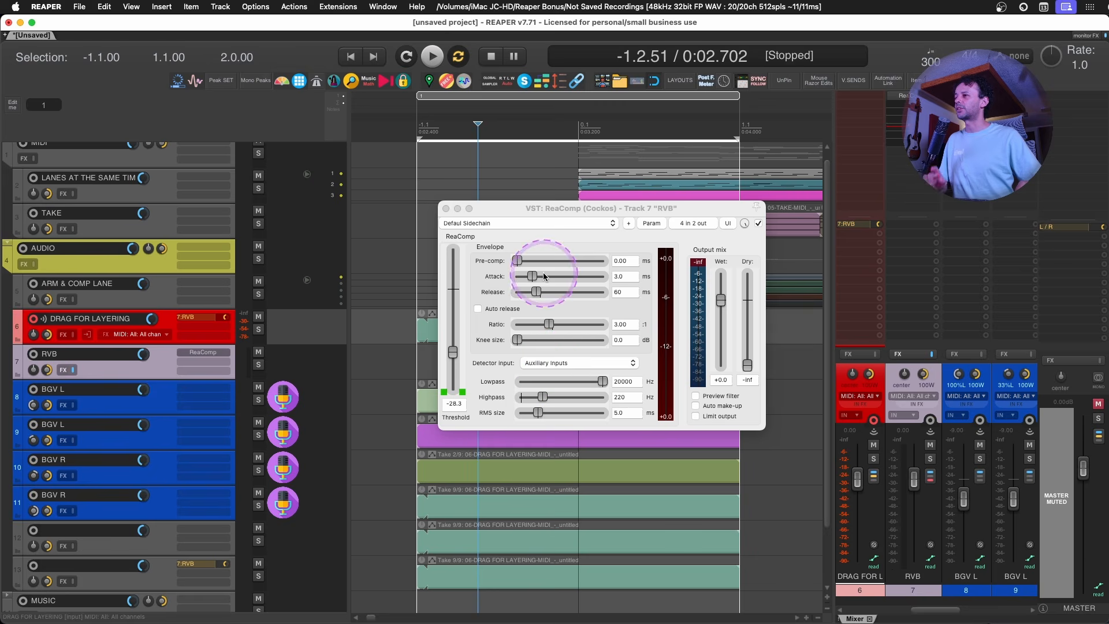
pyautogui.moveTo(537, 293); pyautogui.dragTo(554, 294)
pyautogui.click(445, 209)
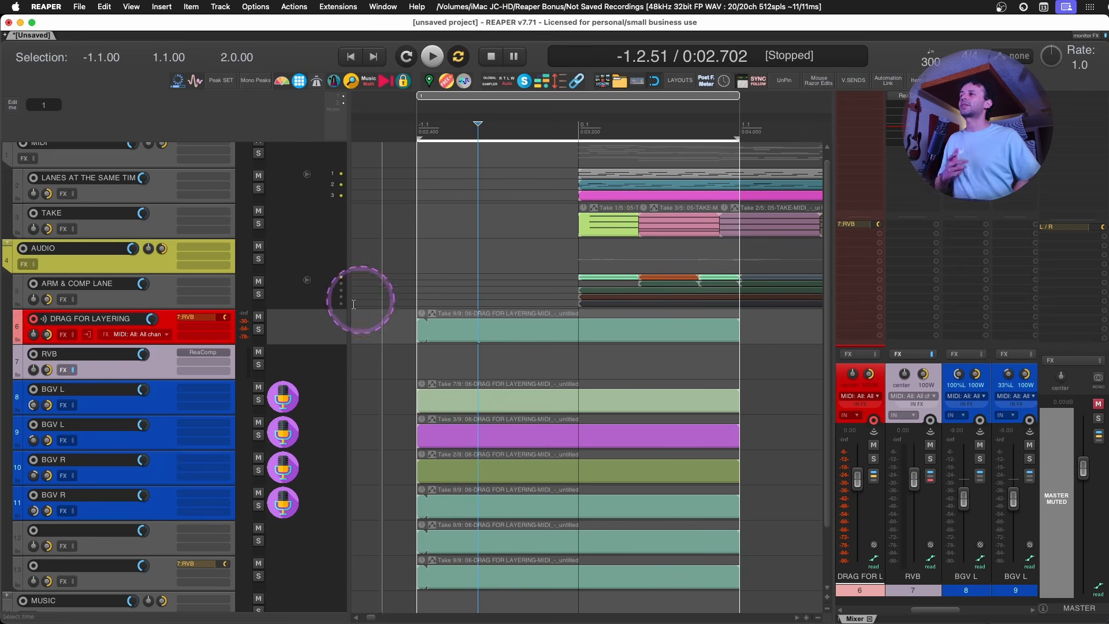
# Bring up the floating REC toolbar and place it below the track list.
pyautogui.click(130, 372)
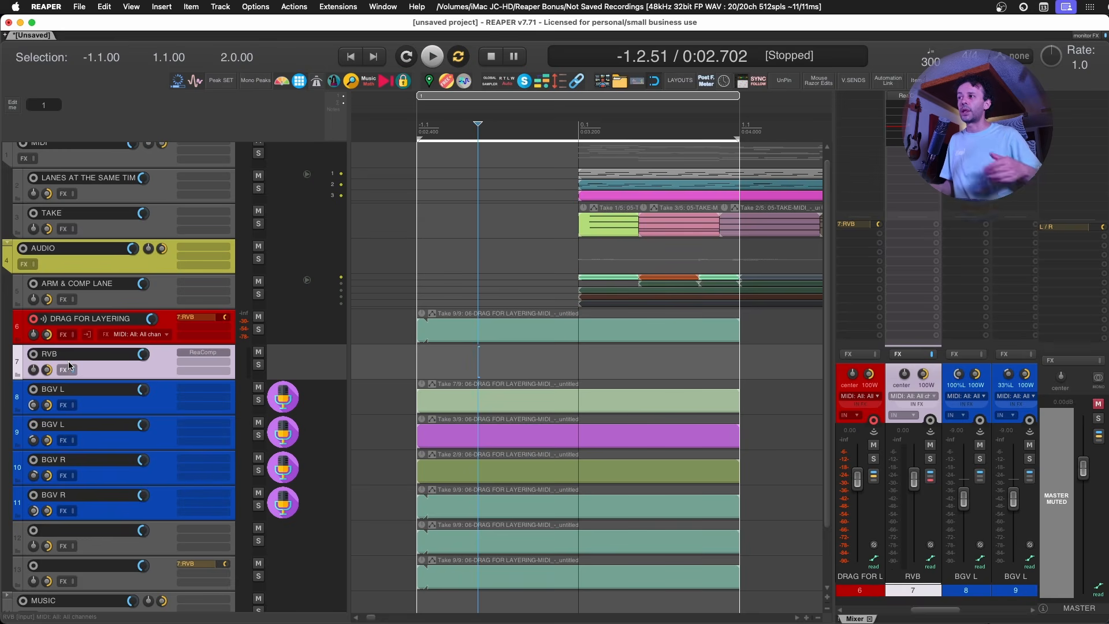
pyautogui.scroll(-2, 69, 365)
pyautogui.scroll(-2, 380, 357)
pyautogui.scroll(-1, 394, 354)
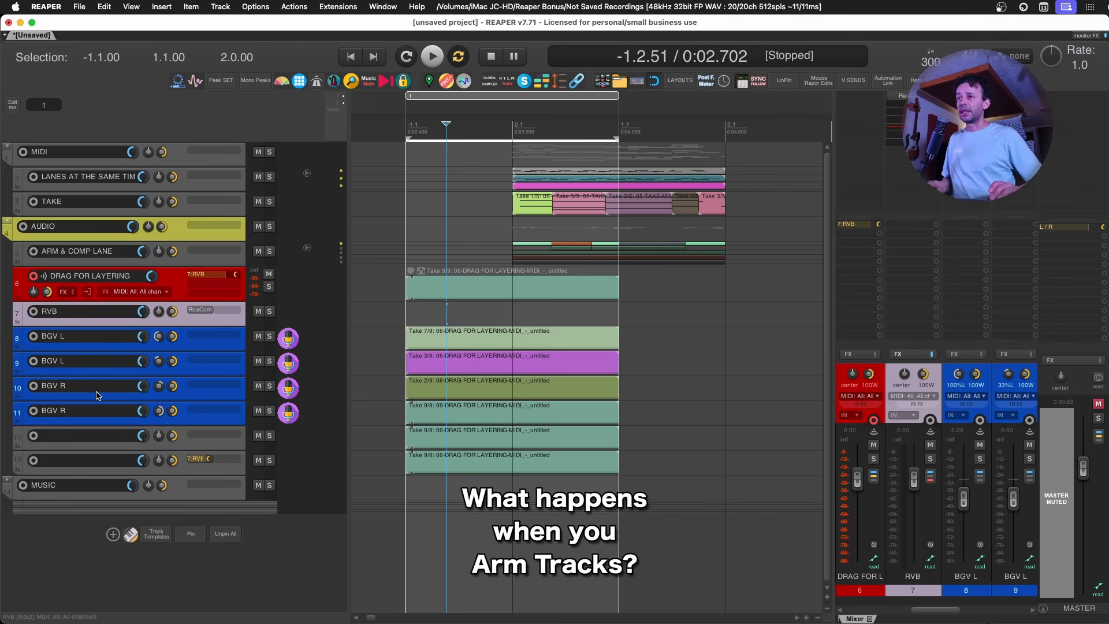
pyautogui.press('r')
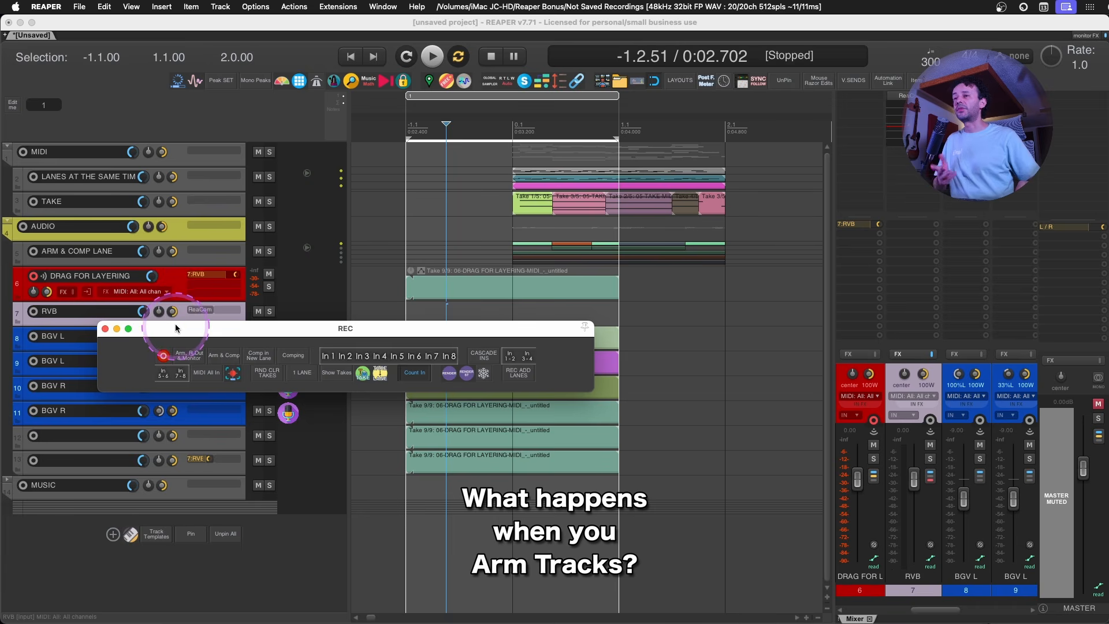
pyautogui.moveTo(178, 330); pyautogui.dragTo(95, 520)
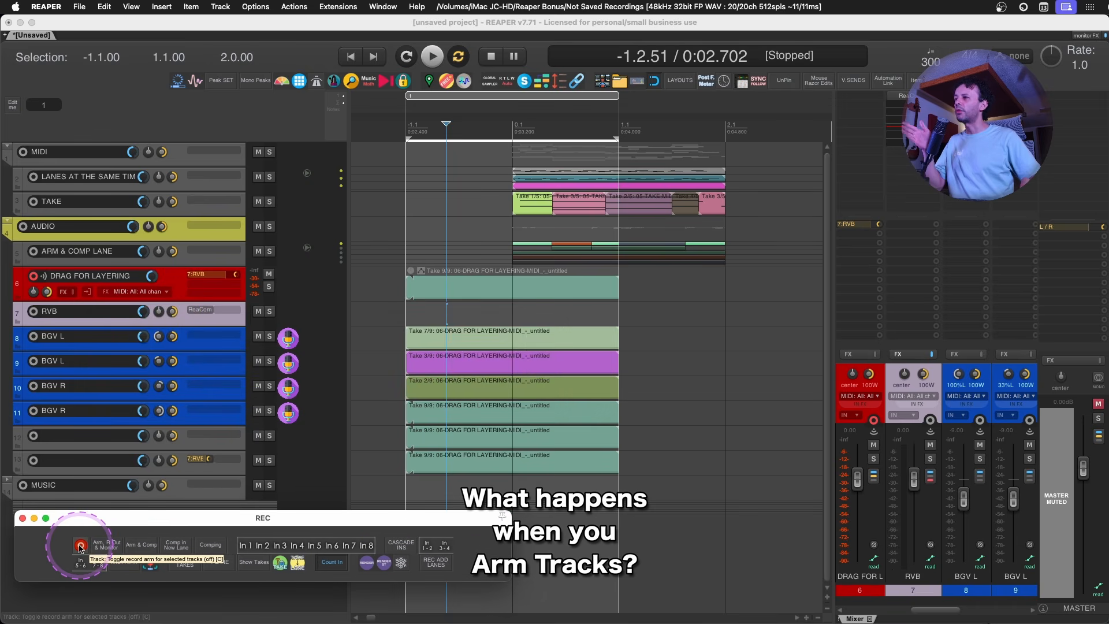
# Make lane 3 the only playing lane on LANES AT THE SAME TIME, and select the ARM & COMP LANE track.
pyautogui.click(341, 182)
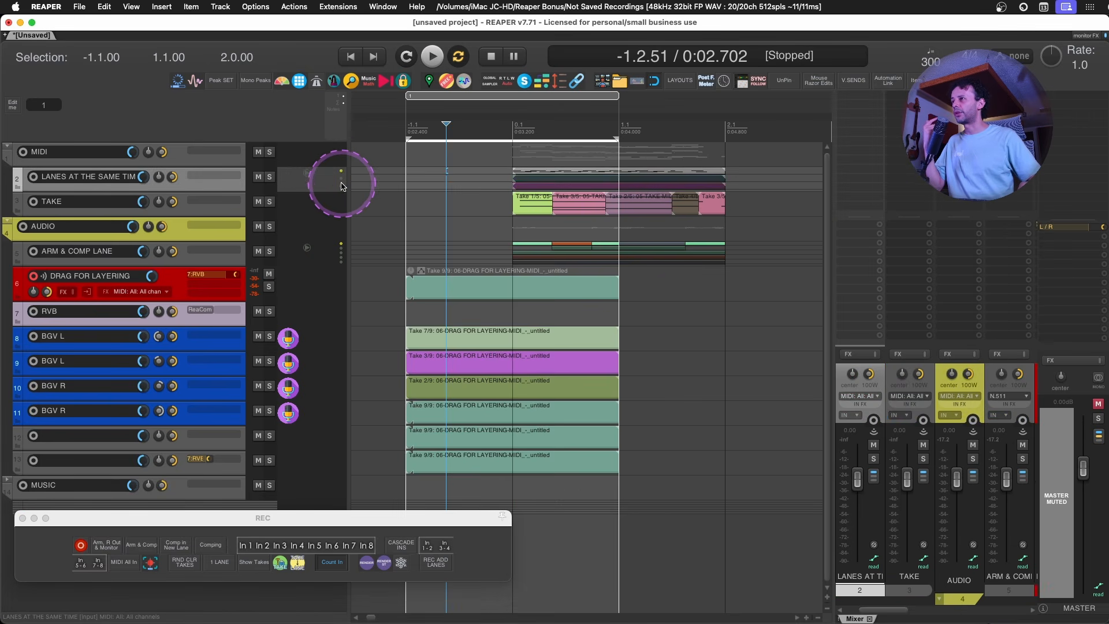
pyautogui.click(342, 185)
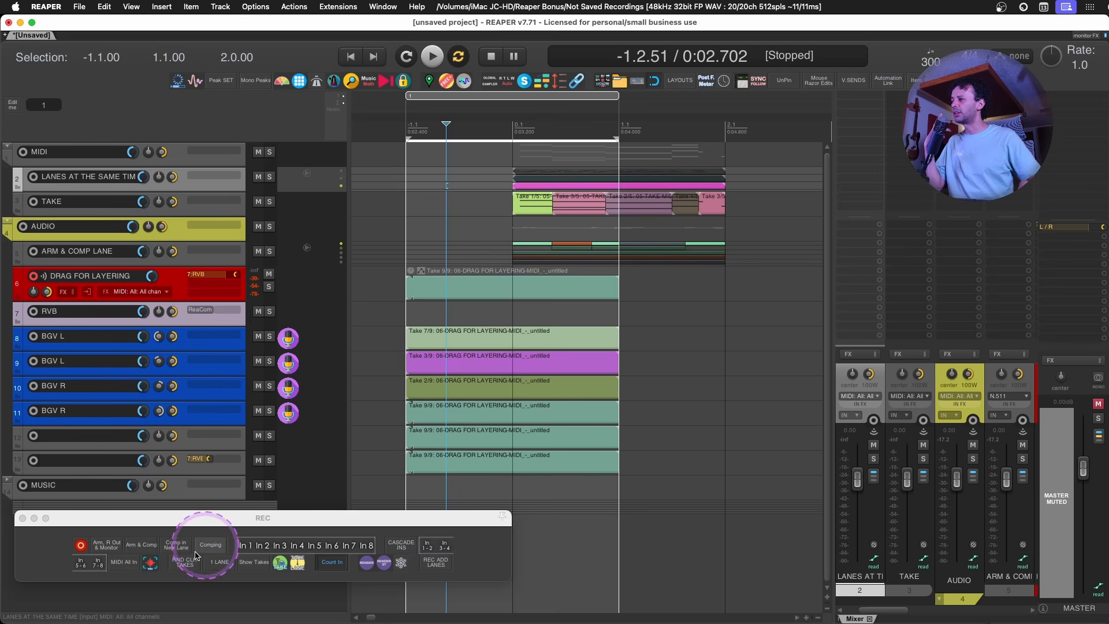
pyautogui.click(145, 263)
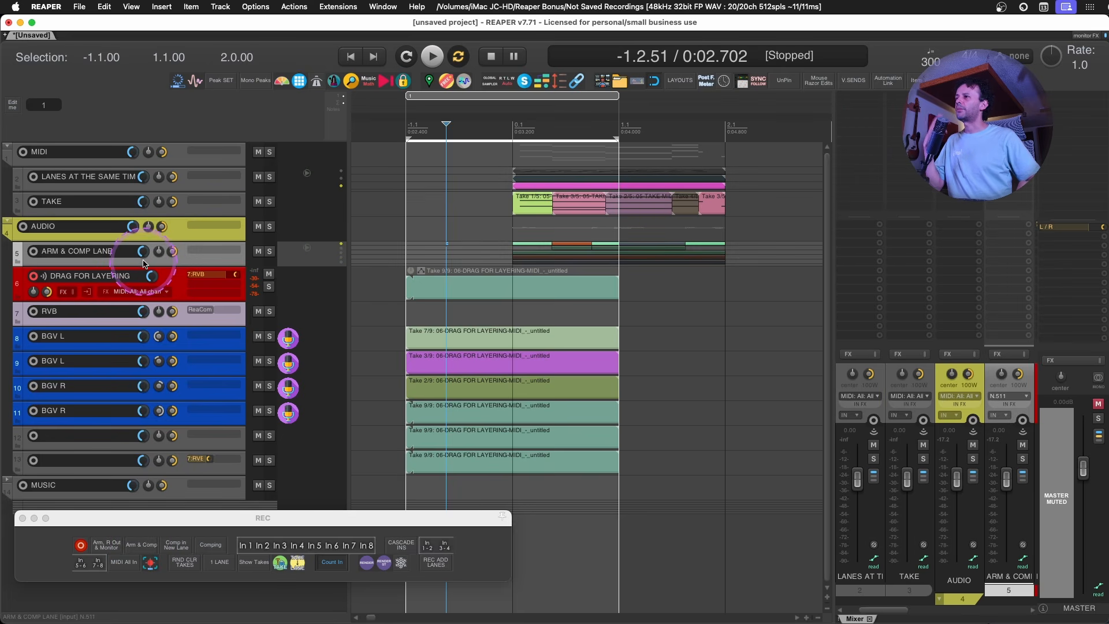
# Show only one lane at a time on ARM & COMP LANE, cycle through its takes, and return to comp lane C1.
pyautogui.click(307, 251)
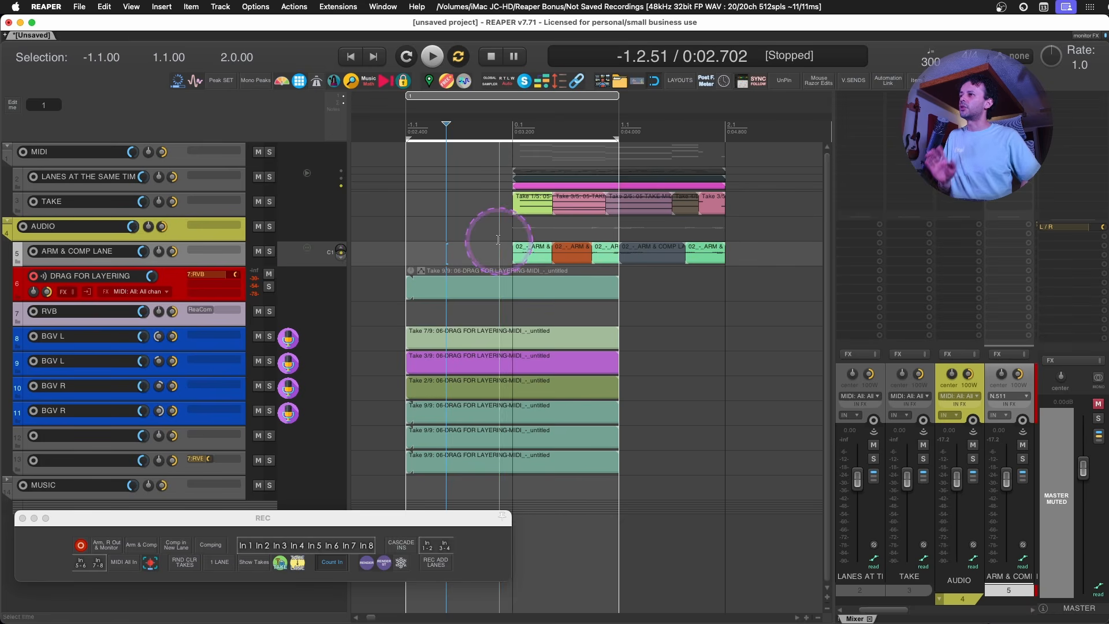
pyautogui.click(342, 261)
pyautogui.click(342, 261)
pyautogui.click(343, 261)
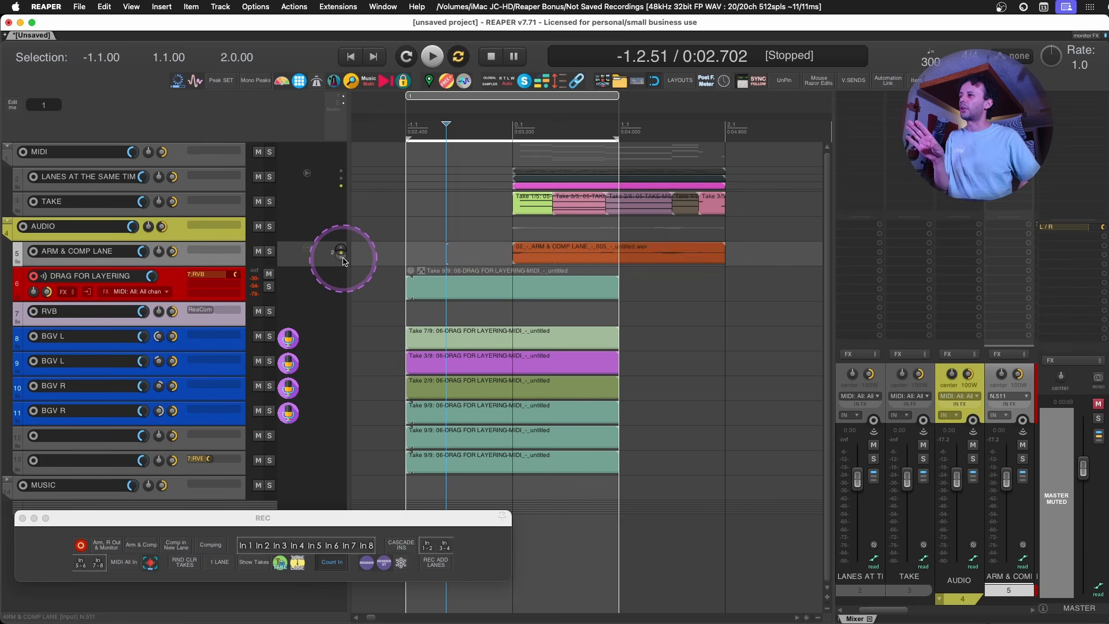
pyautogui.click(342, 261)
pyautogui.click(342, 261)
pyautogui.click(343, 261)
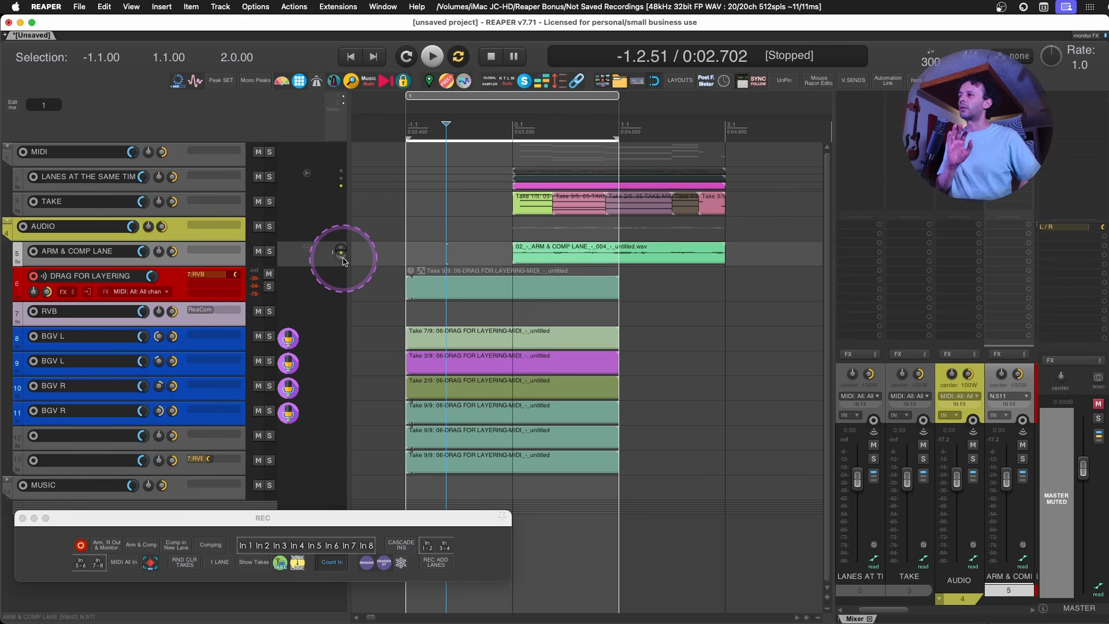
pyautogui.click(342, 261)
pyautogui.click(343, 261)
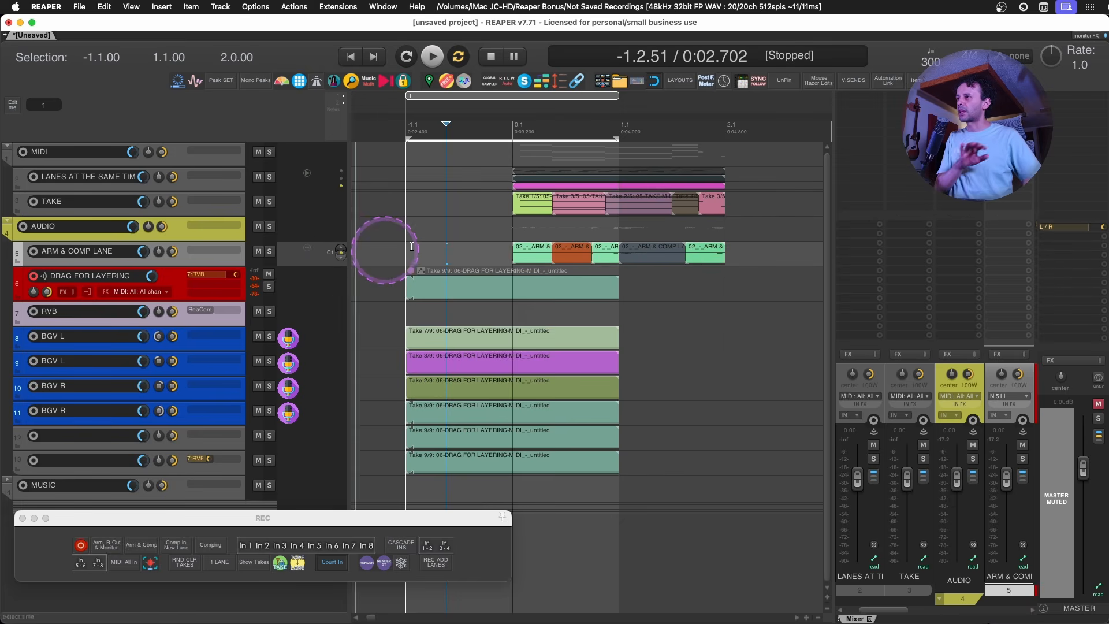
# Review the comping options available for lane C1 of ARM & COMP LANE without applying any.
pyautogui.rightClick(532, 254)
pyautogui.rightClick(340, 254)
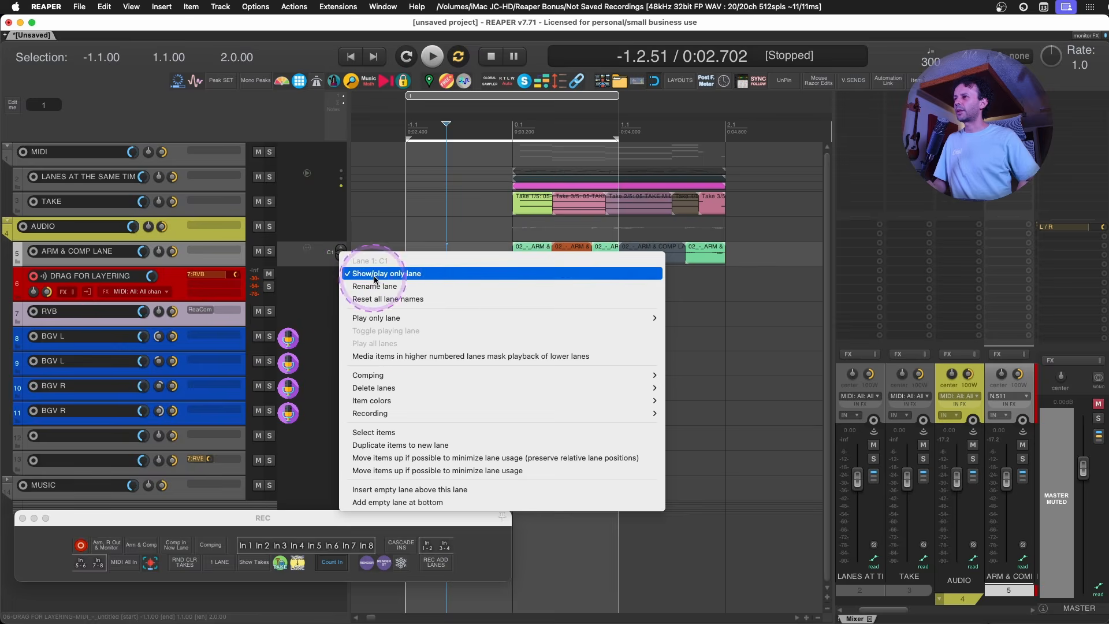
pyautogui.moveTo(396, 374)
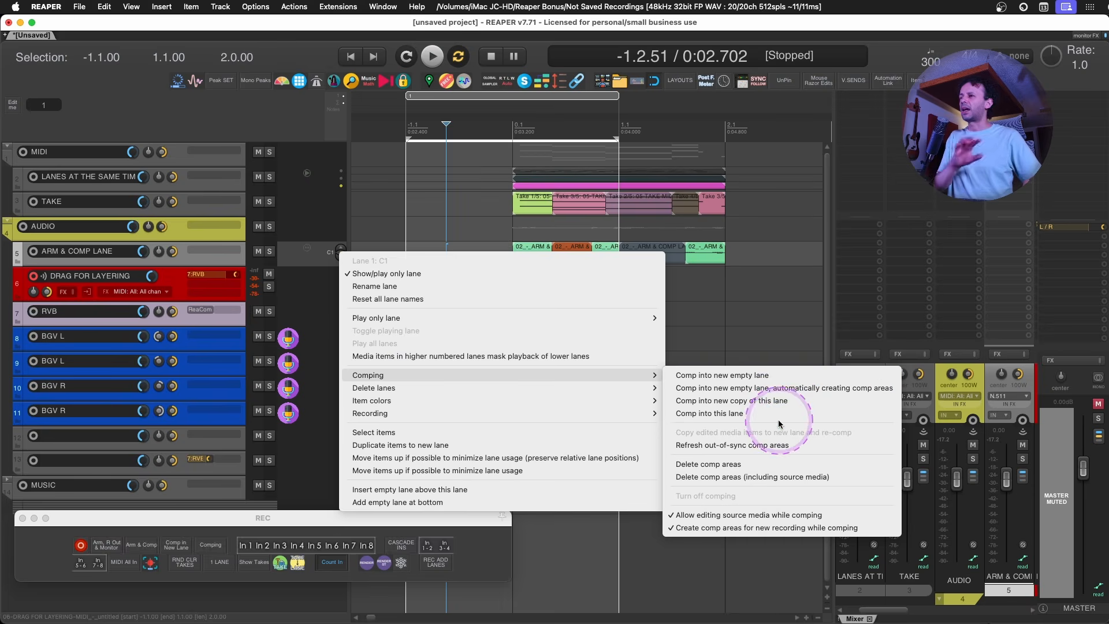
pyautogui.click(447, 238)
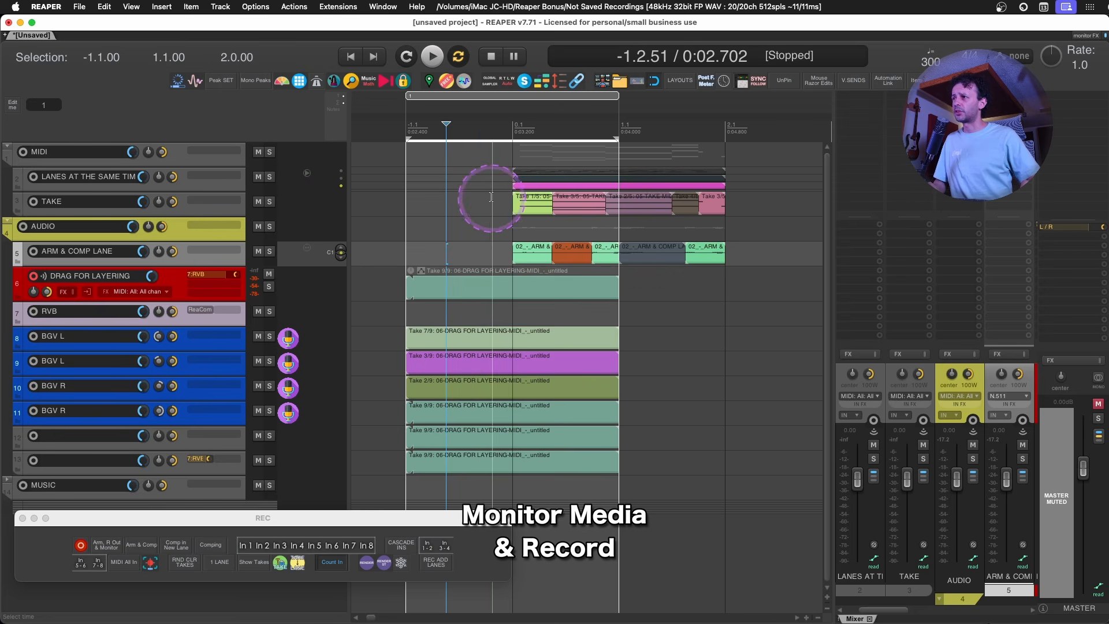
# Insert a new track below TAKE and name it PLAY MEDIA & RECORD OUT.
pyautogui.click(180, 209)
pyautogui.press('super+t')
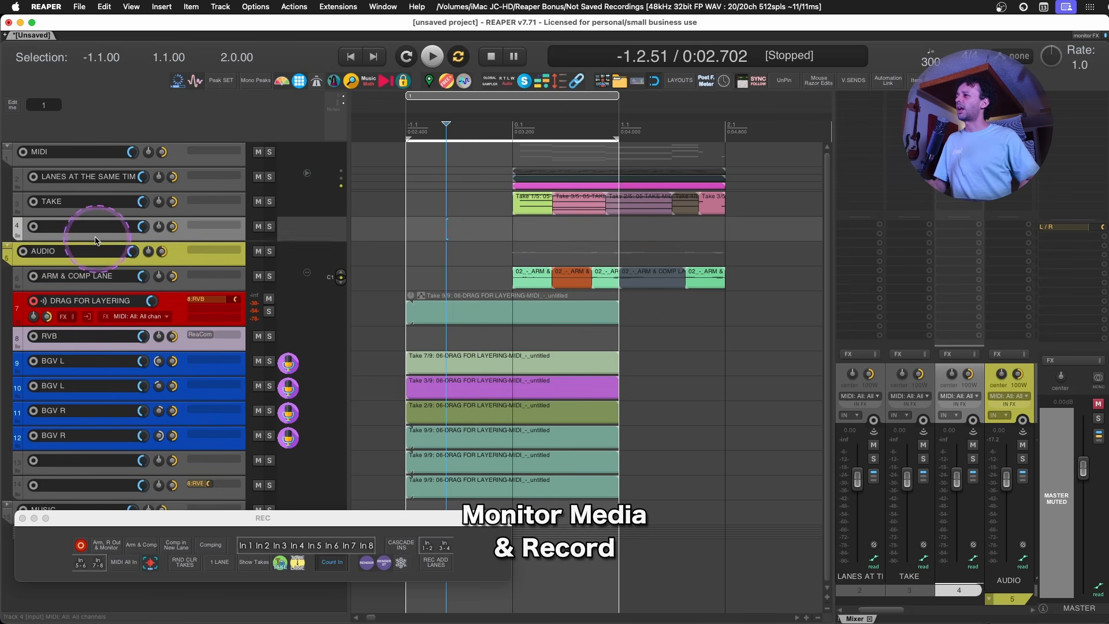
pyautogui.doubleClick(96, 227)
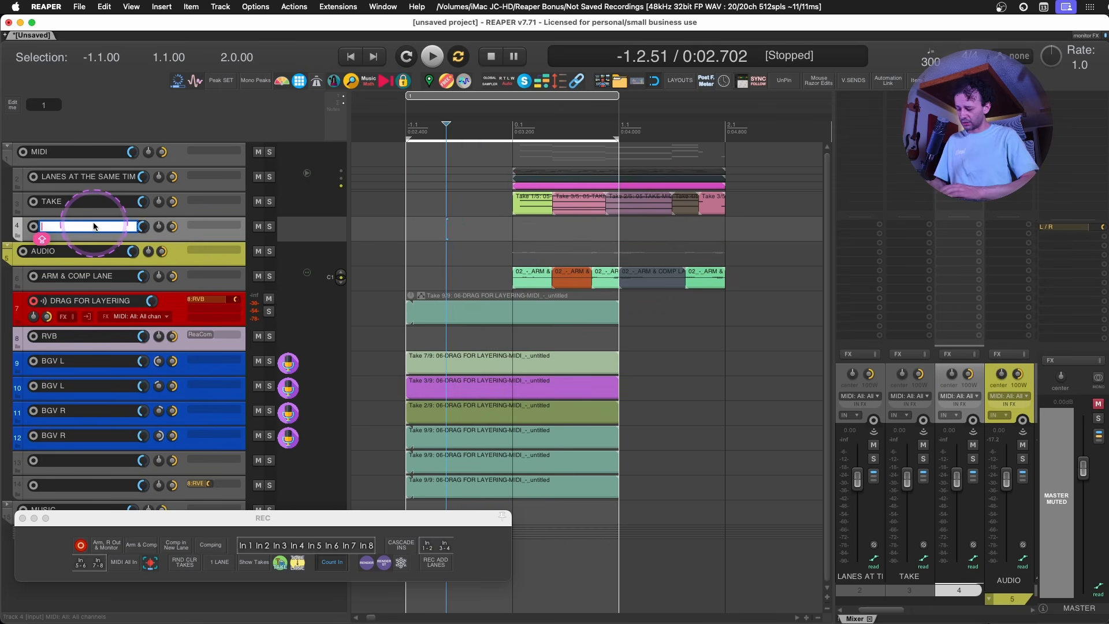
pyautogui.write('PLAY')
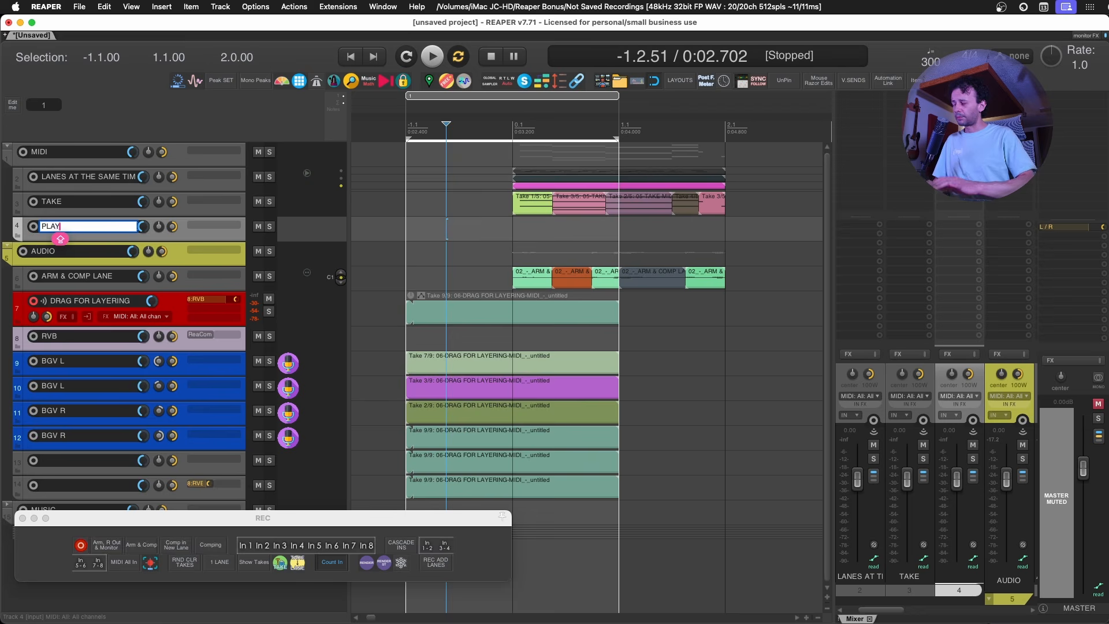
pyautogui.write(' MEDIA')
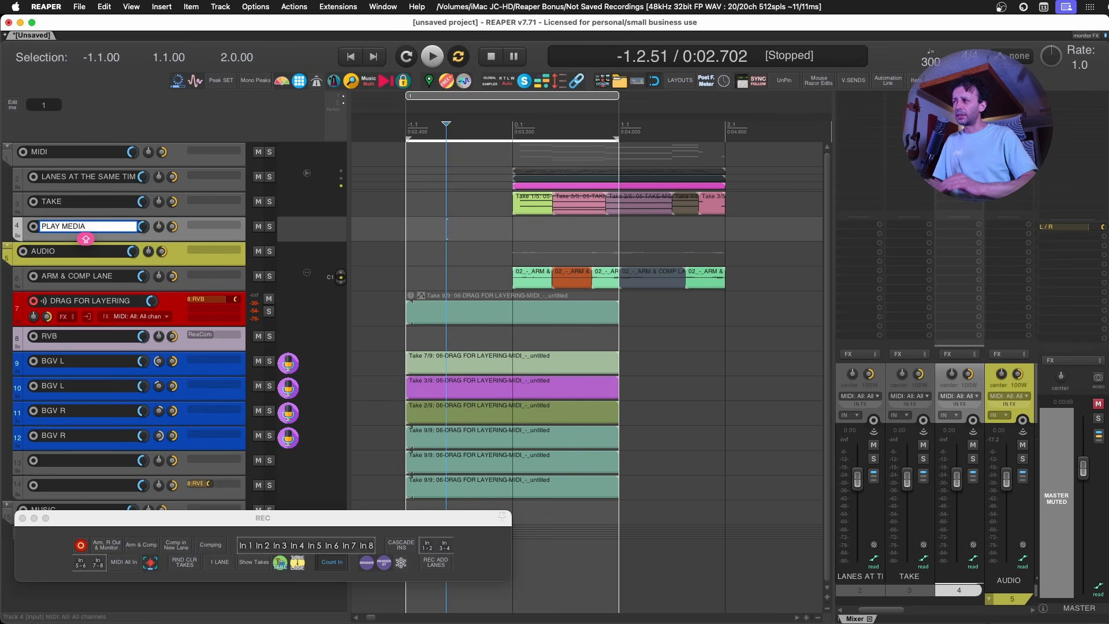
pyautogui.write(' & RECORD OUT')
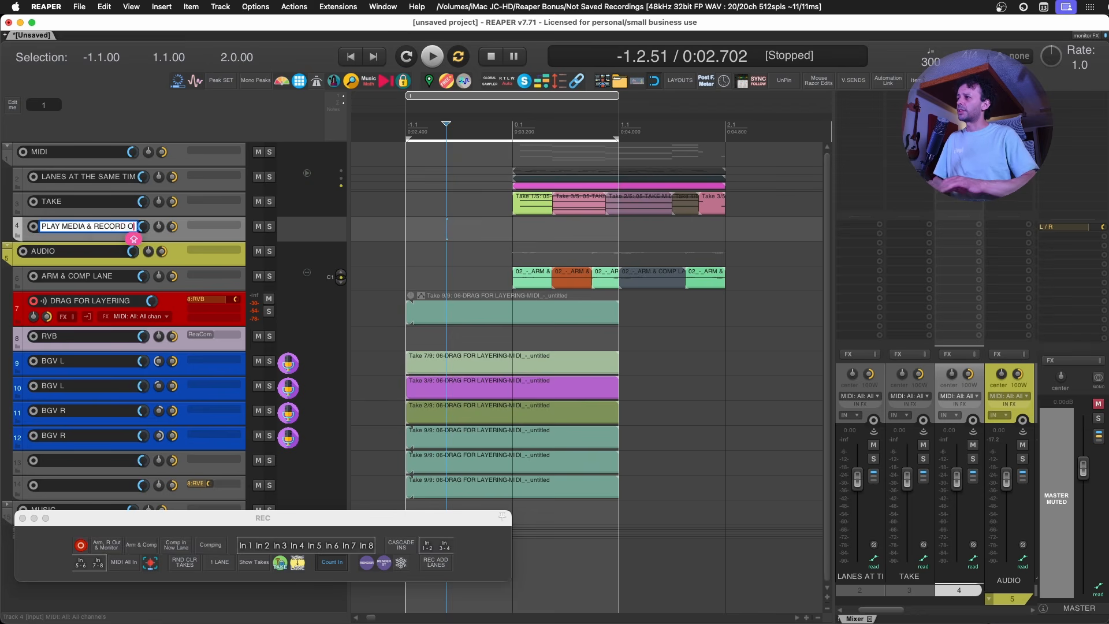
pyautogui.press('Return')
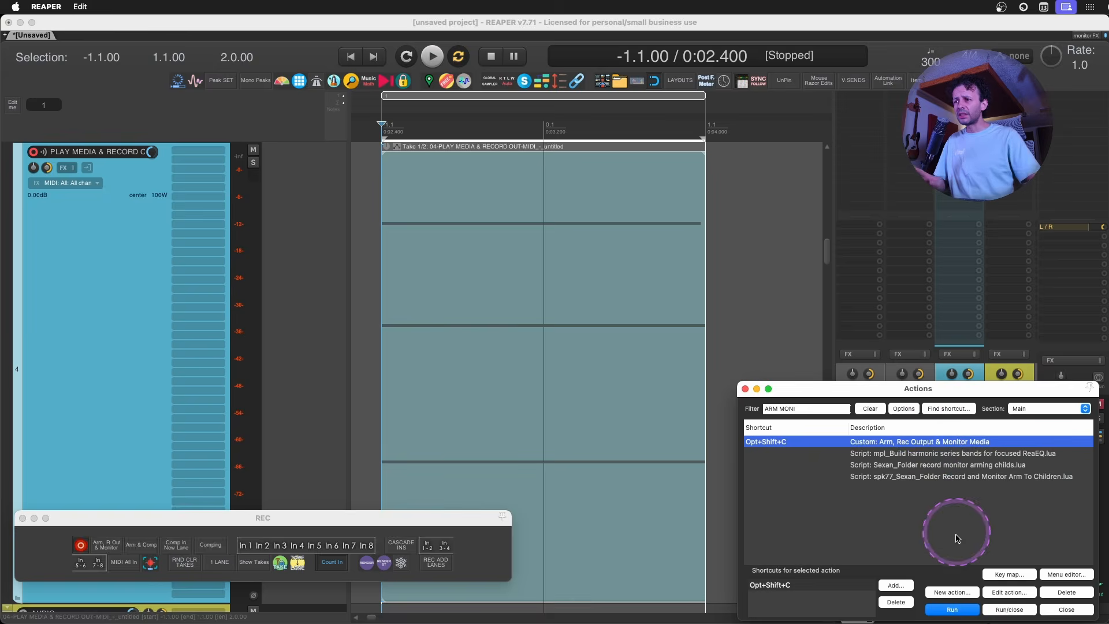
# Examine the component actions of the custom action "Arm, Rec Output & Monitor Media" and leave its editor without changes.
pyautogui.click(1009, 592)
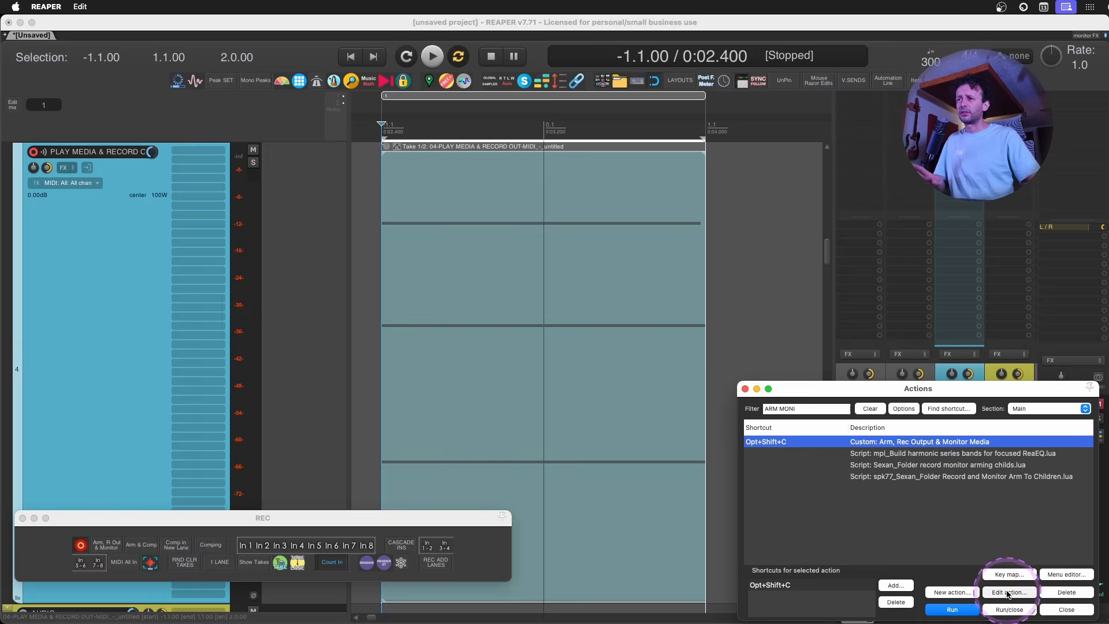
pyautogui.moveTo(1019, 266); pyautogui.dragTo(665, 90)
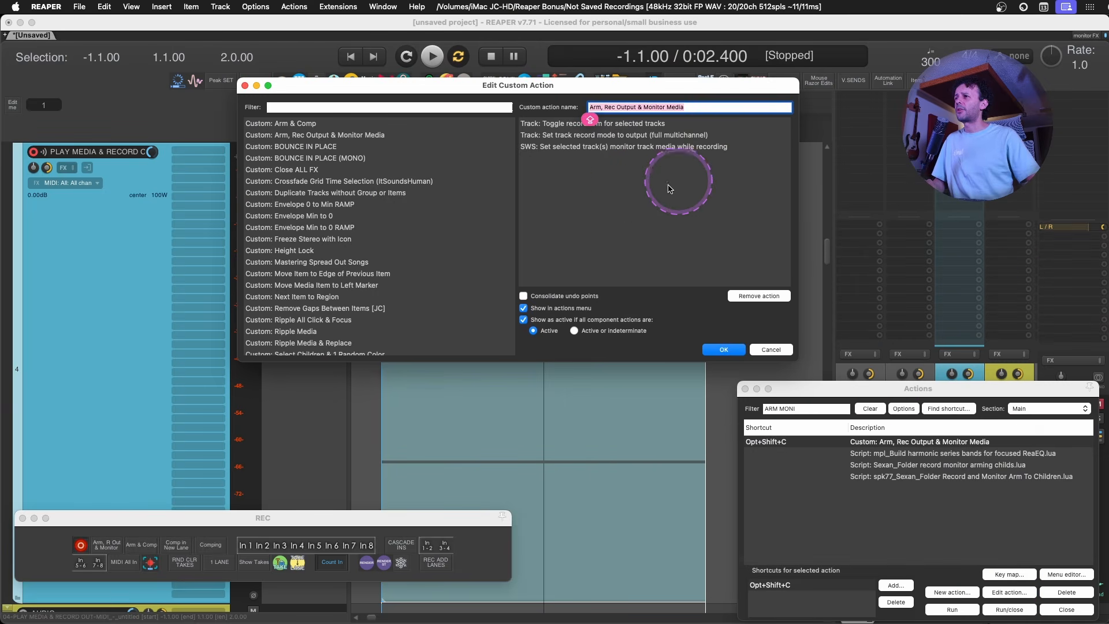
pyautogui.click(638, 135)
pyautogui.click(639, 124)
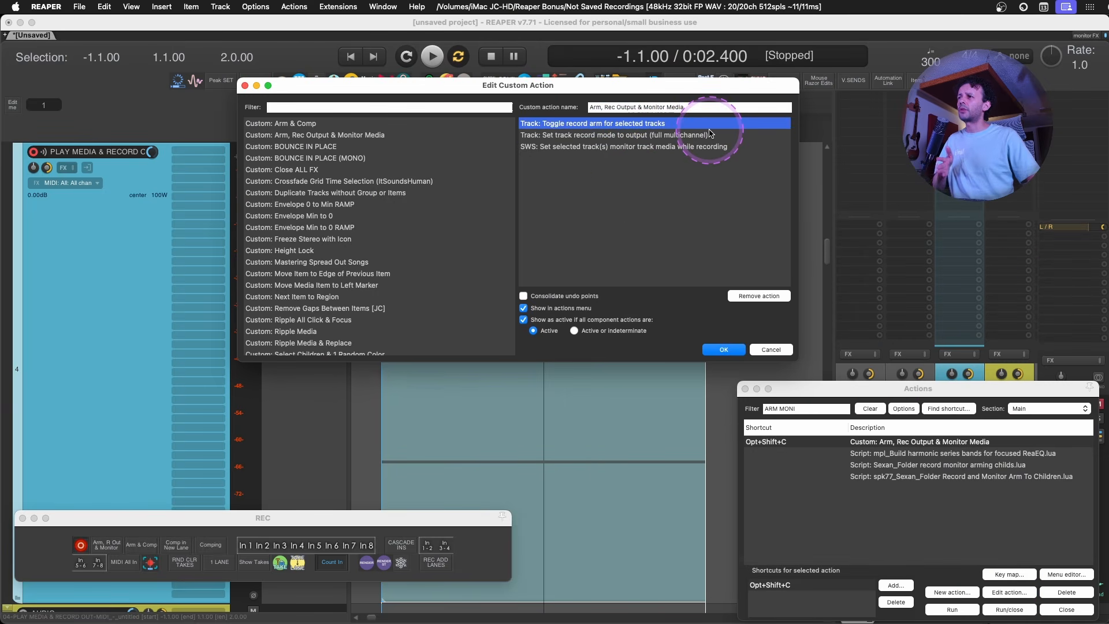
pyautogui.click(693, 146)
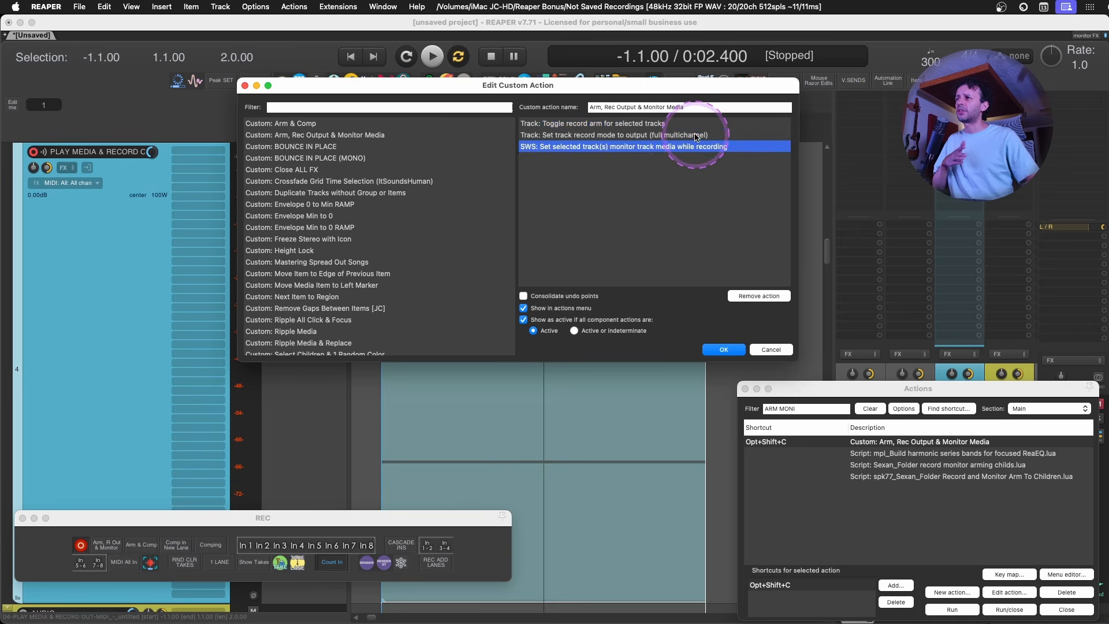
pyautogui.click(696, 137)
pyautogui.click(693, 147)
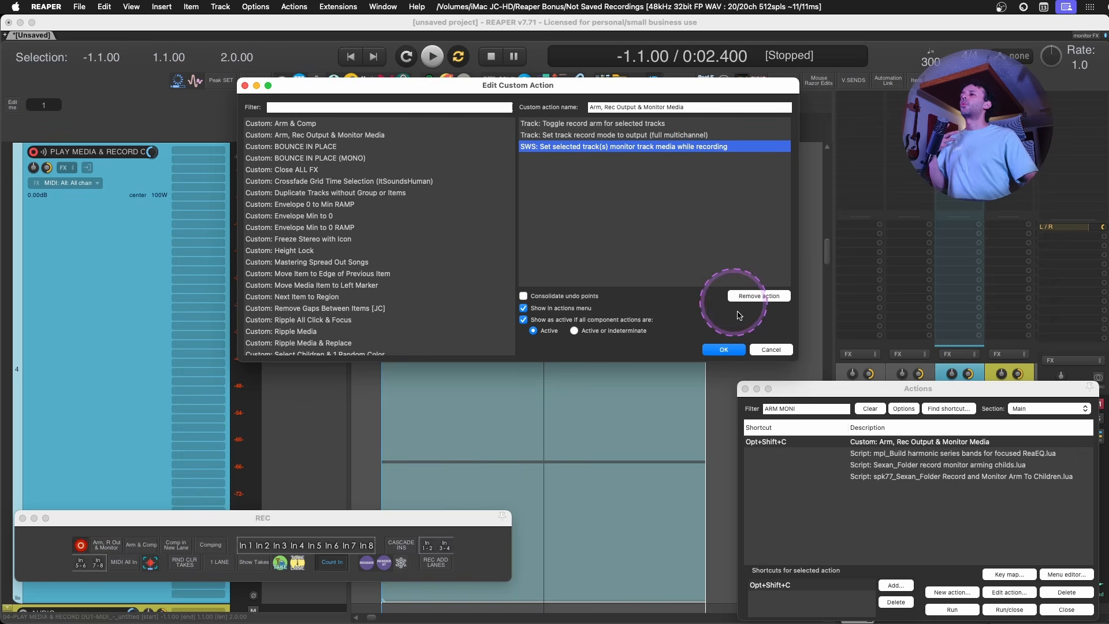
pyautogui.click(771, 349)
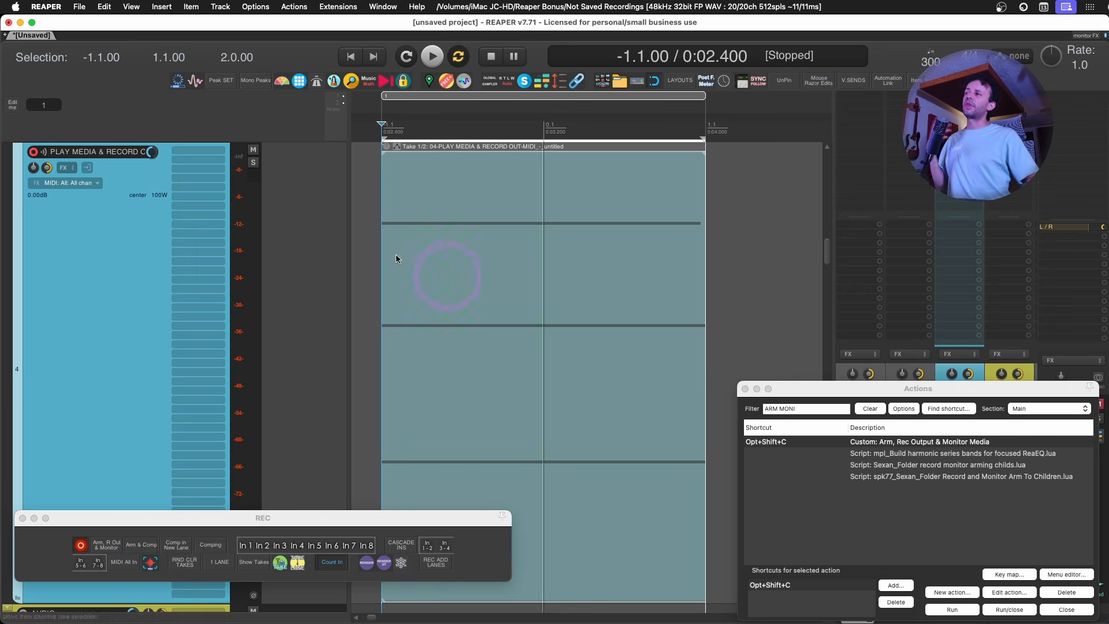
# Add the Surge XT instrument to the PLAY MEDIA & RECORD OUT track.
pyautogui.click(208, 160)
pyautogui.write('SURGE XT')
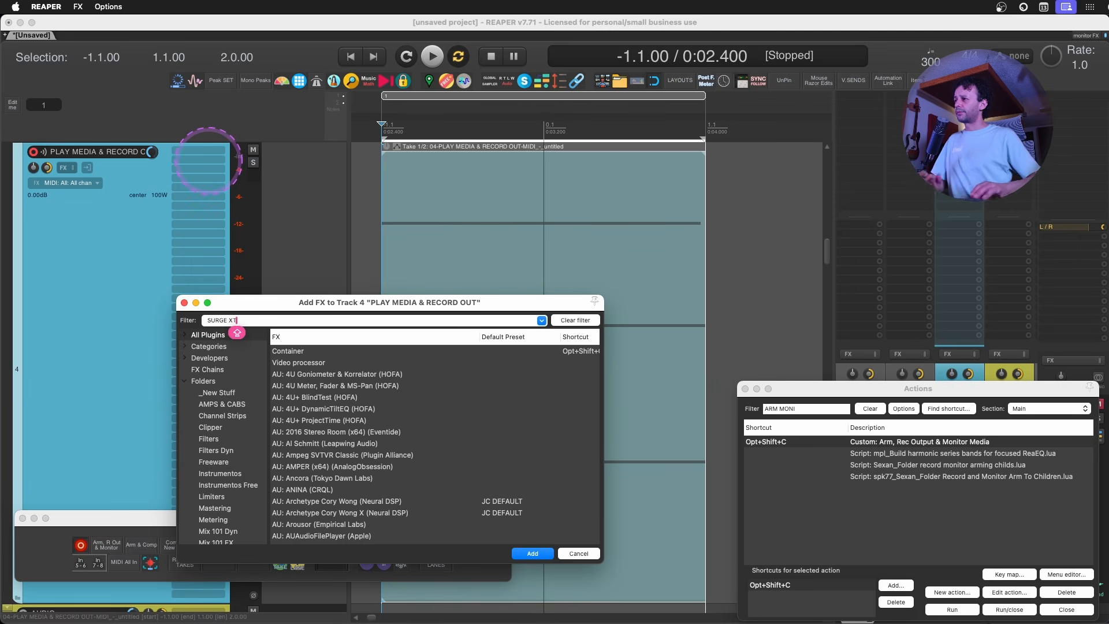
pyautogui.press('Up')
pyautogui.press('Return')
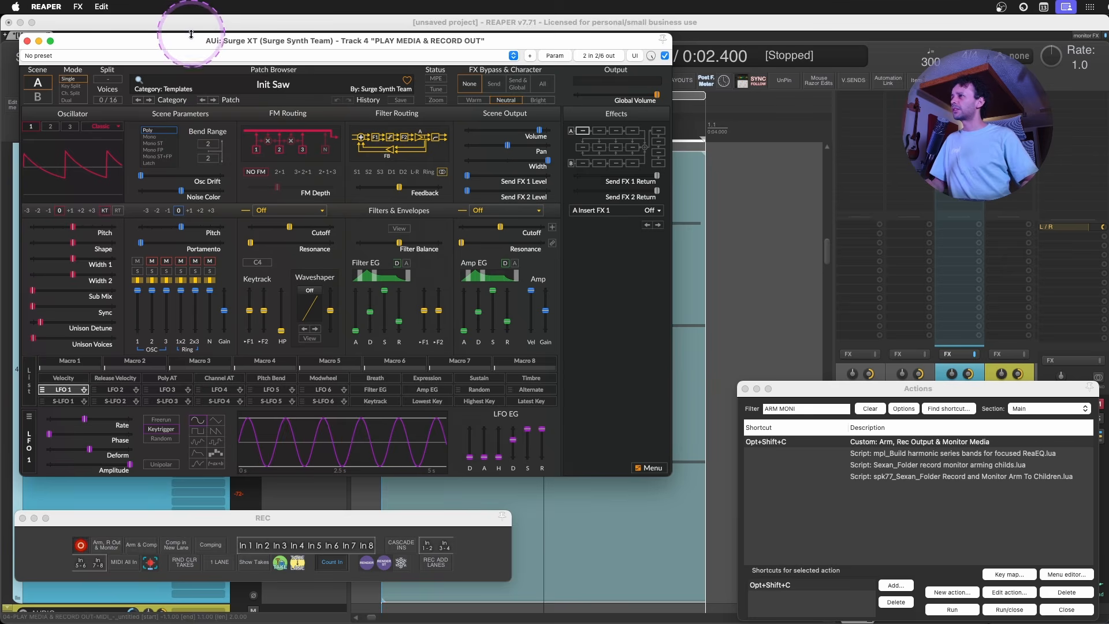
# Load the Sync_Brass patch from Surge XT's user Brass patches.
pyautogui.moveTo(196, 40); pyautogui.dragTo(270, 41)
pyautogui.click(334, 85)
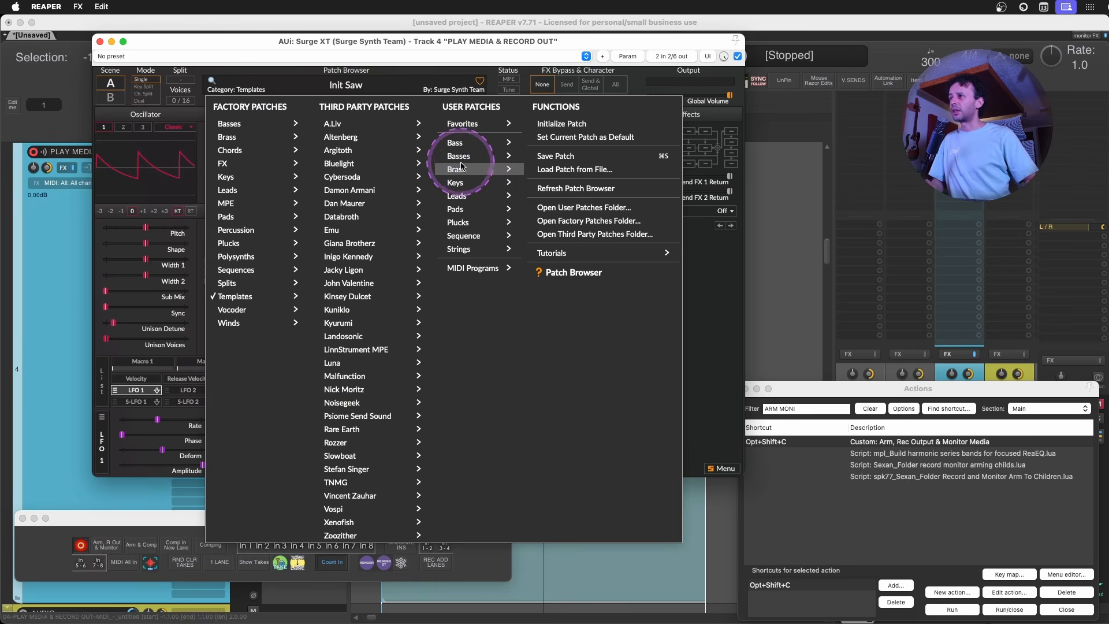
pyautogui.moveTo(460, 169)
pyautogui.click(555, 170)
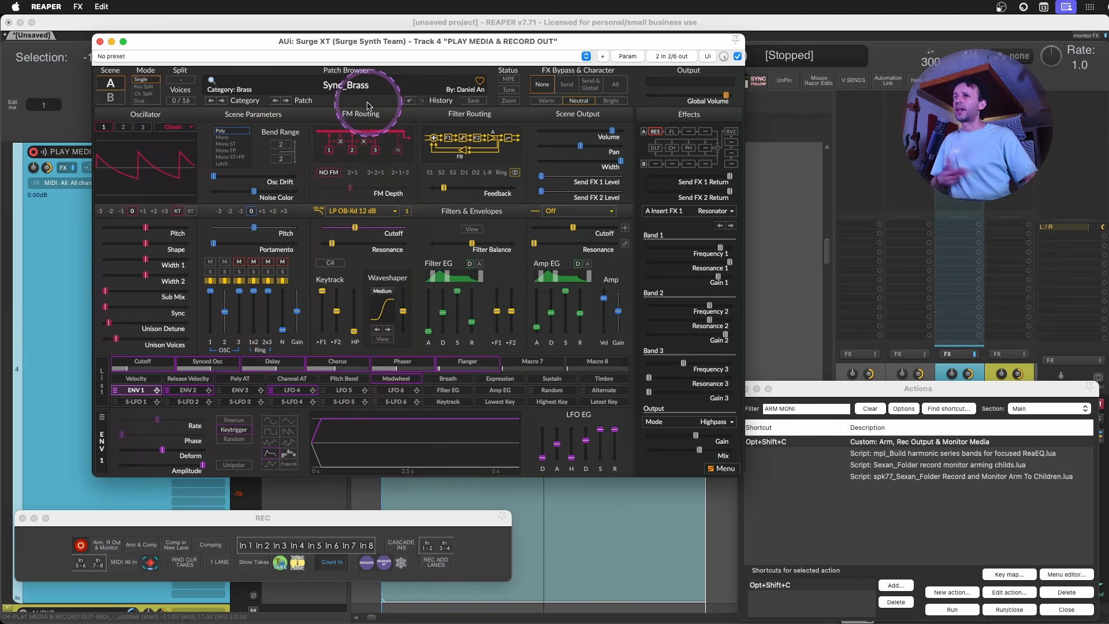
# Close the Actions window, the floating REC toolbar and the Surge XT window to clear the arrange area.
pyautogui.click(806, 391)
pyautogui.press('Escape')
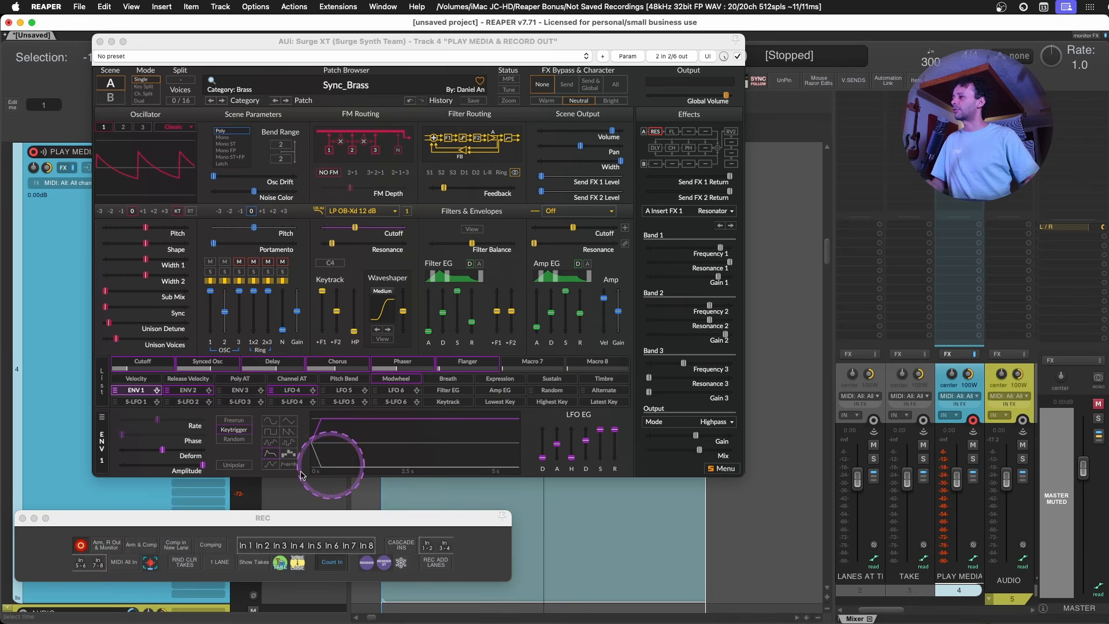
pyautogui.click(23, 518)
pyautogui.moveTo(289, 41); pyautogui.dragTo(302, 130)
pyautogui.click(114, 131)
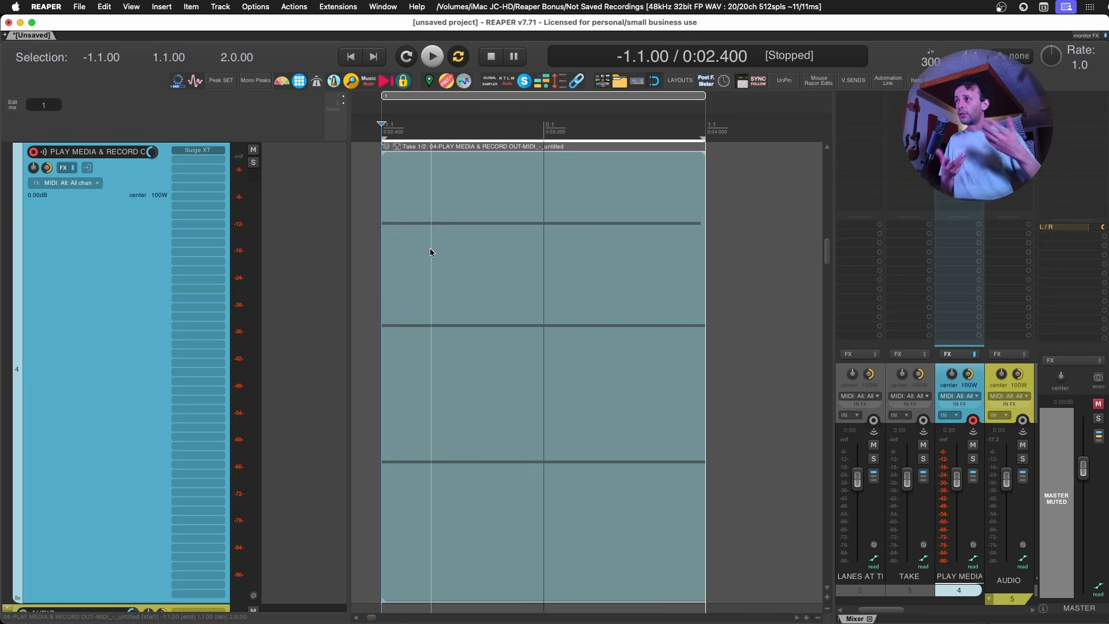
# Record the Surge XT output of PLAY MEDIA & RECORD OUT over the time selection with repeat off, while its MIDI item plays.
pyautogui.moveTo(430, 248); pyautogui.dragTo(455, 259)
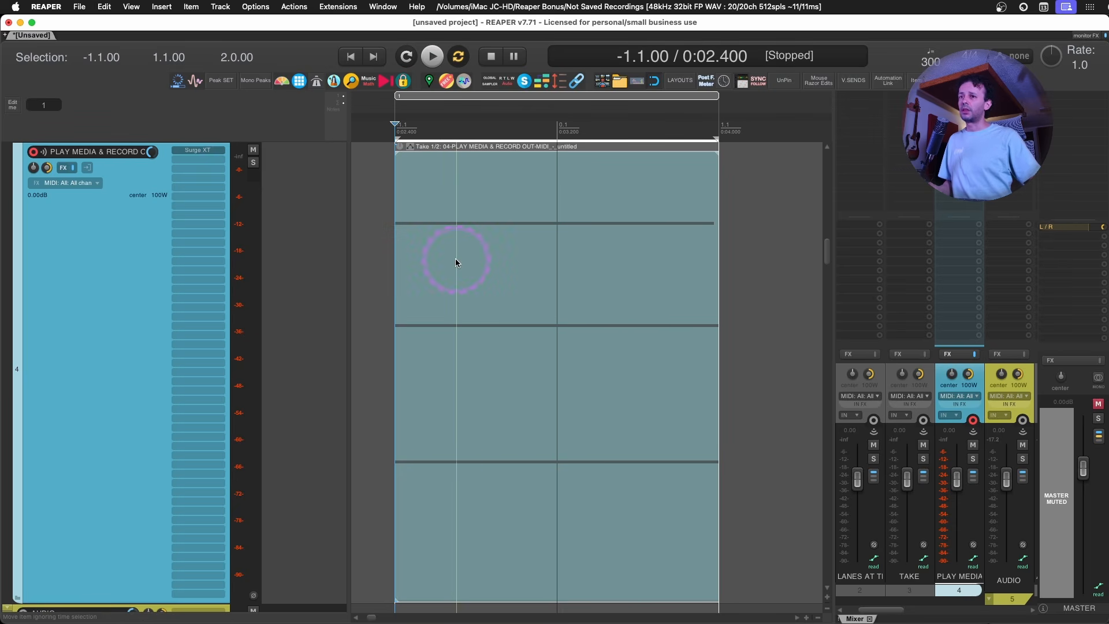
pyautogui.click(35, 152)
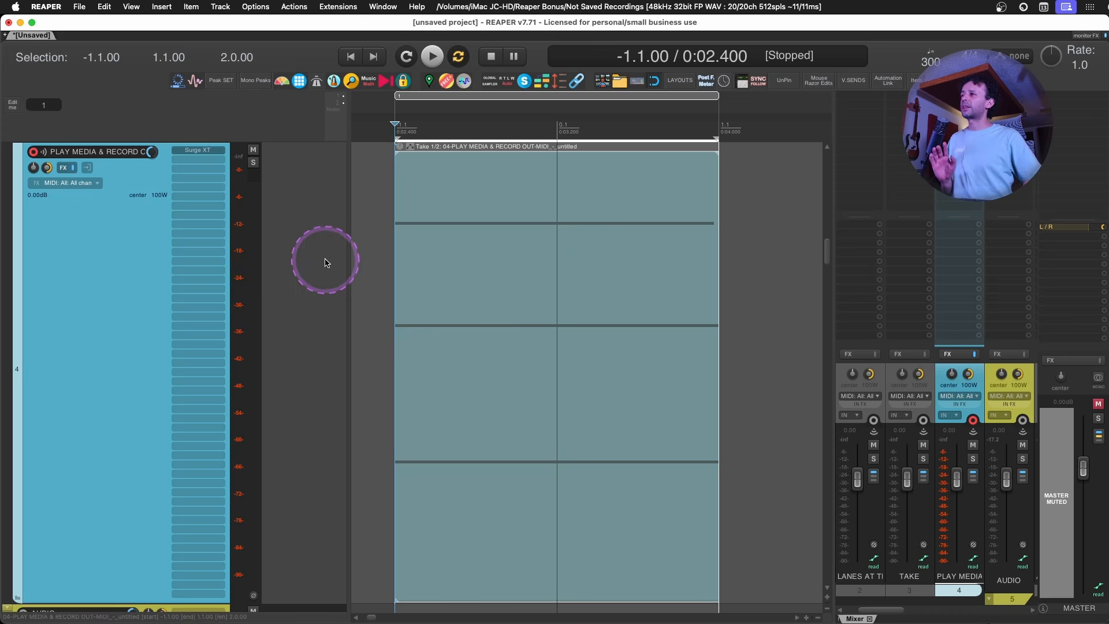
pyautogui.press('Delete')
pyautogui.press('Escape')
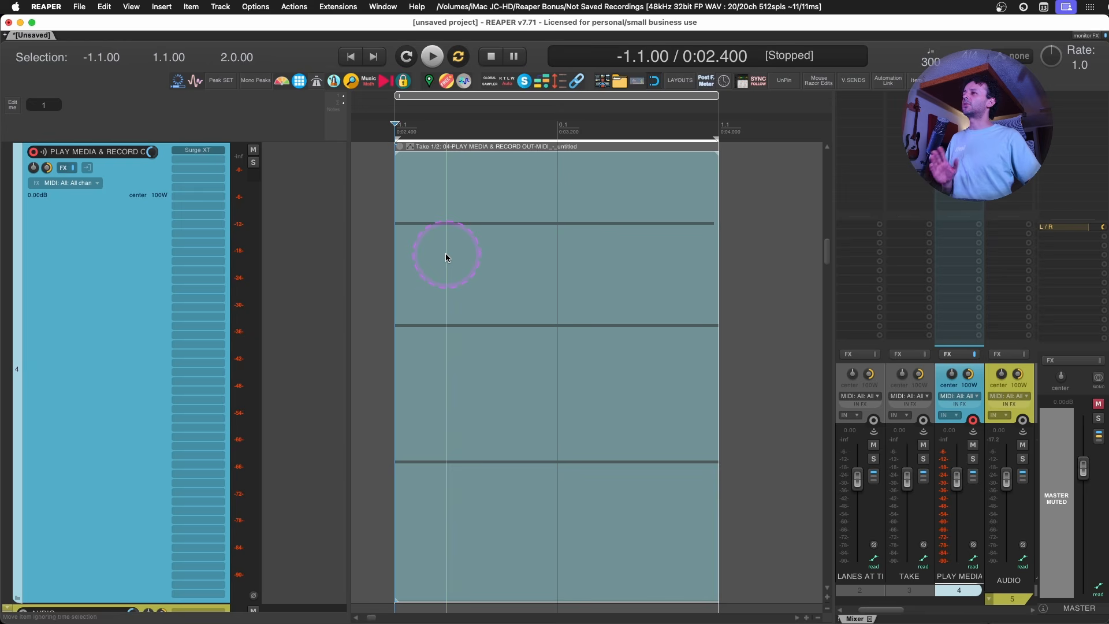
pyautogui.scroll(-2, 442, 249)
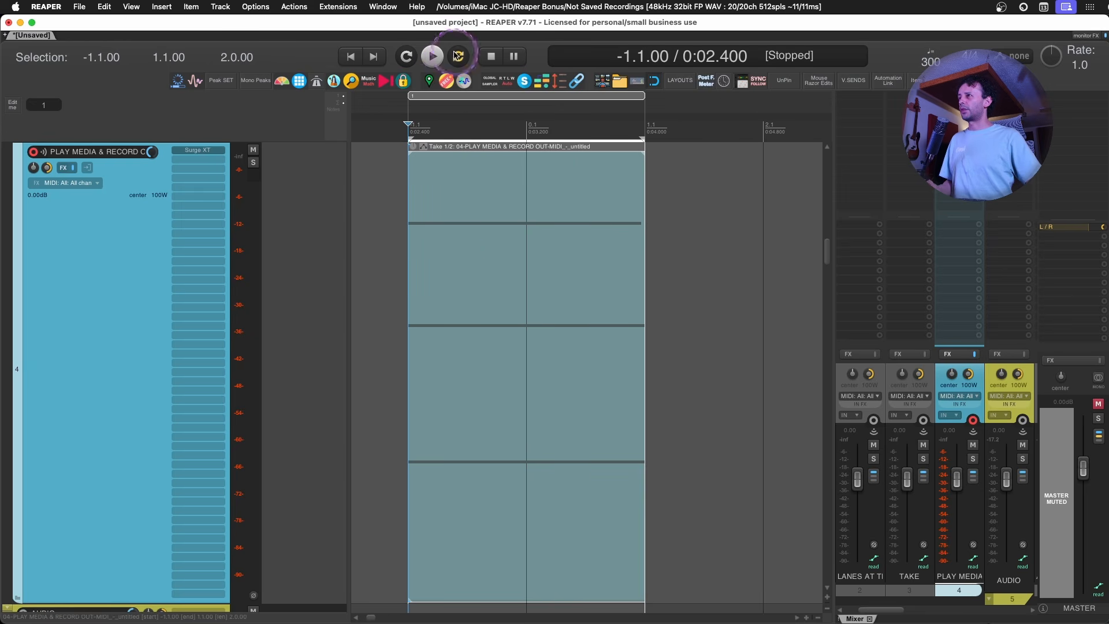
pyautogui.click(406, 57)
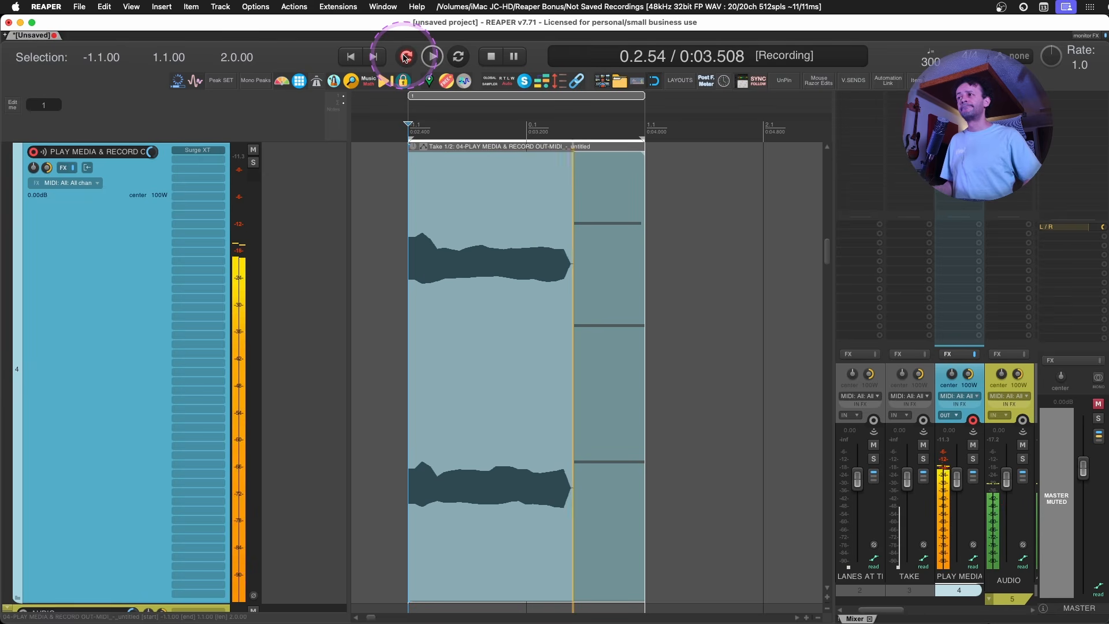
pyautogui.press('space')
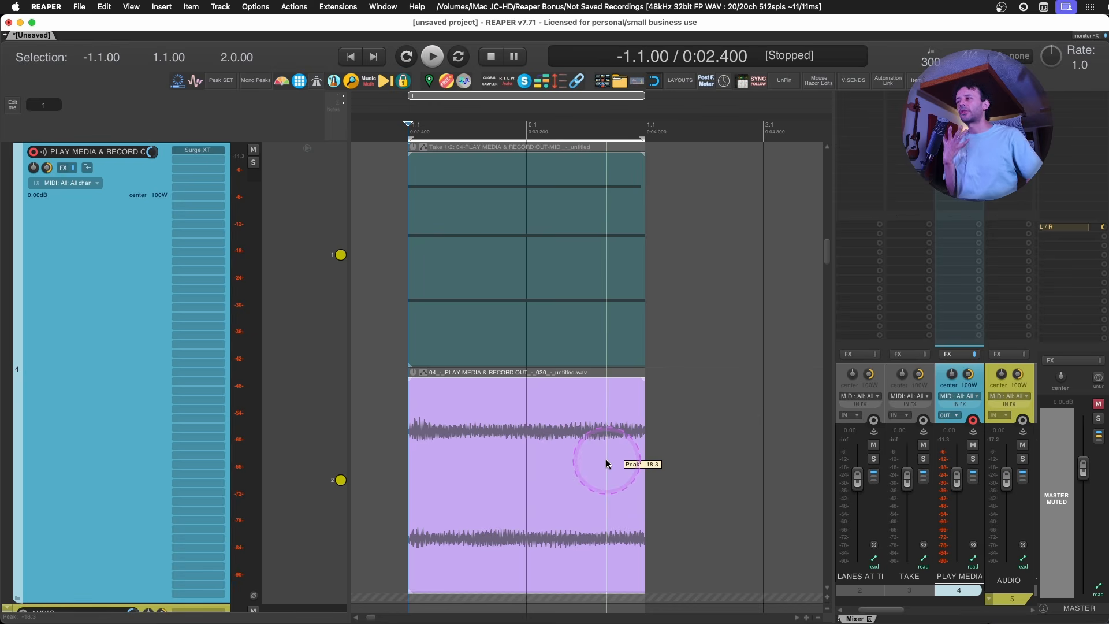
# Return to the full track overview and disarm the PLAY MEDIA & RECORD OUT track.
pyautogui.press('`')
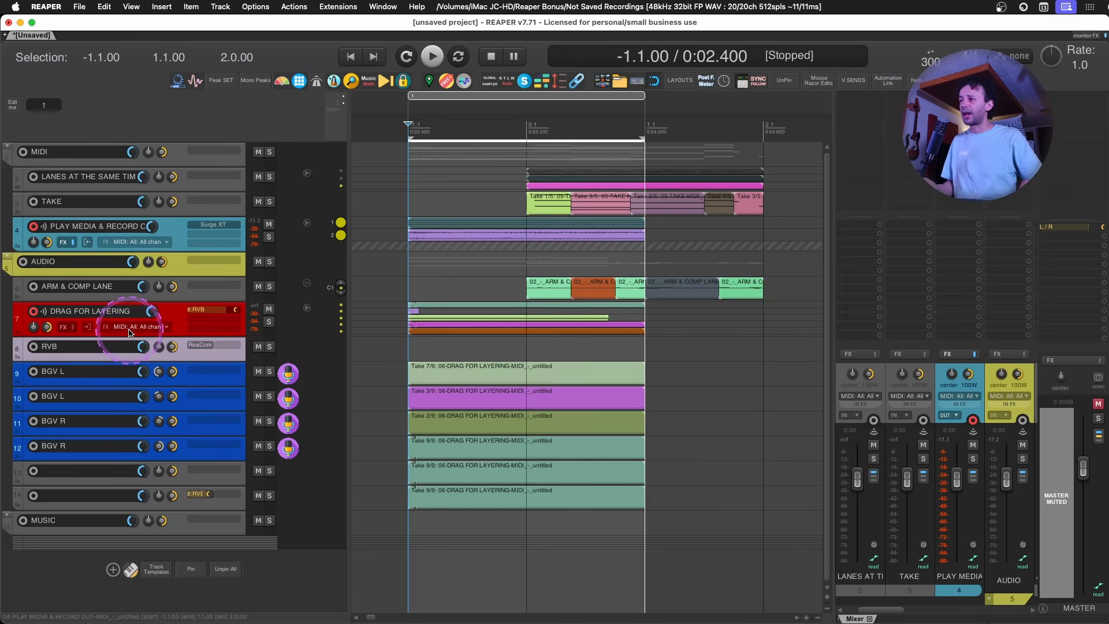
pyautogui.click(178, 229)
pyautogui.press('F7')
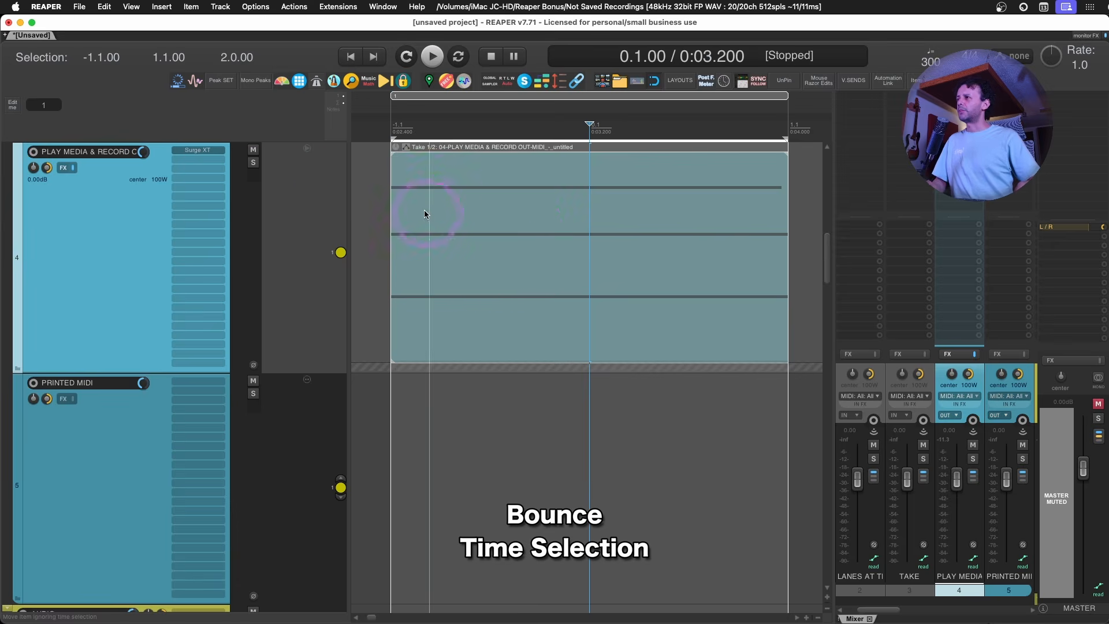
# Play the MIDI item on PLAY MEDIA & RECORD OUT from the start of the time selection and stop.
pyautogui.click(392, 190)
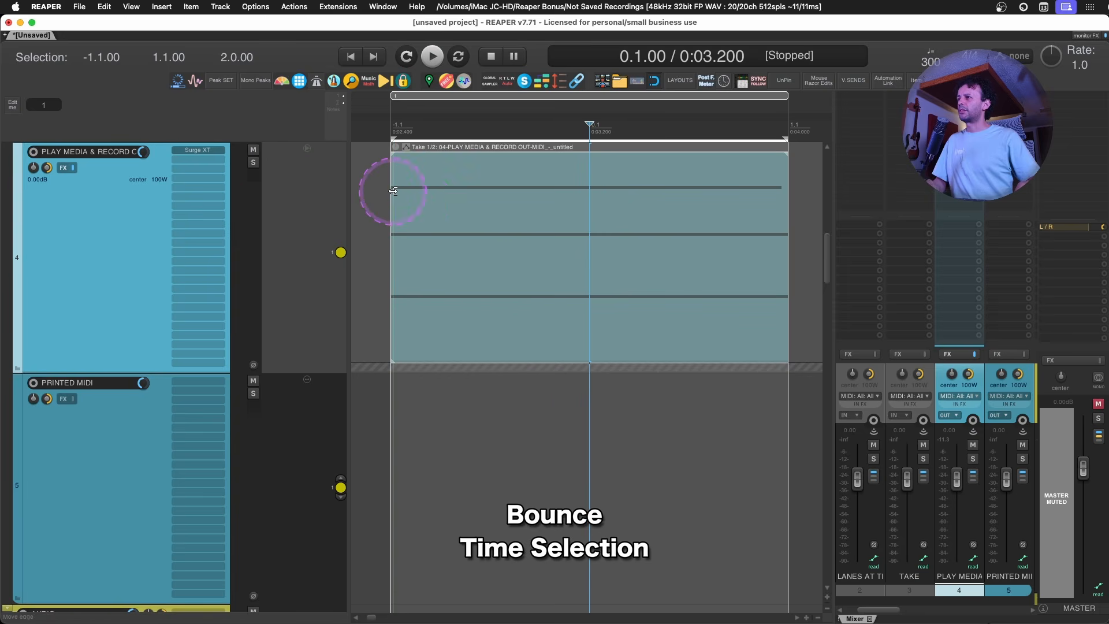
pyautogui.press('space')
pyautogui.press('space')
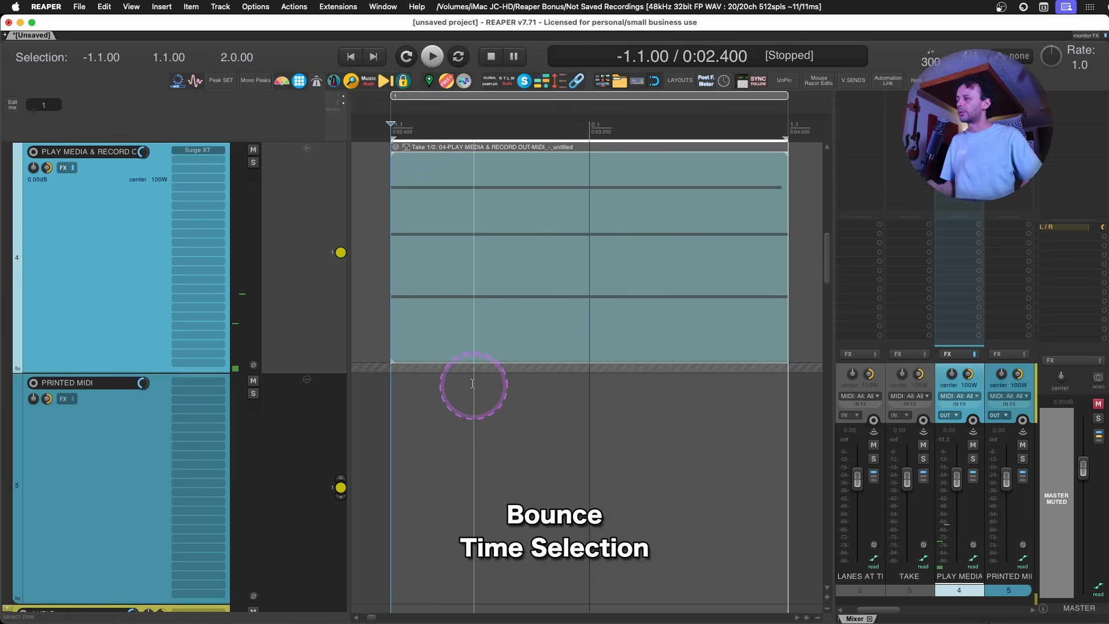
# Look up the action assigned to Cmd+B in the action list, examine its description, and close the list.
pyautogui.click(439, 219)
pyautogui.click(463, 192)
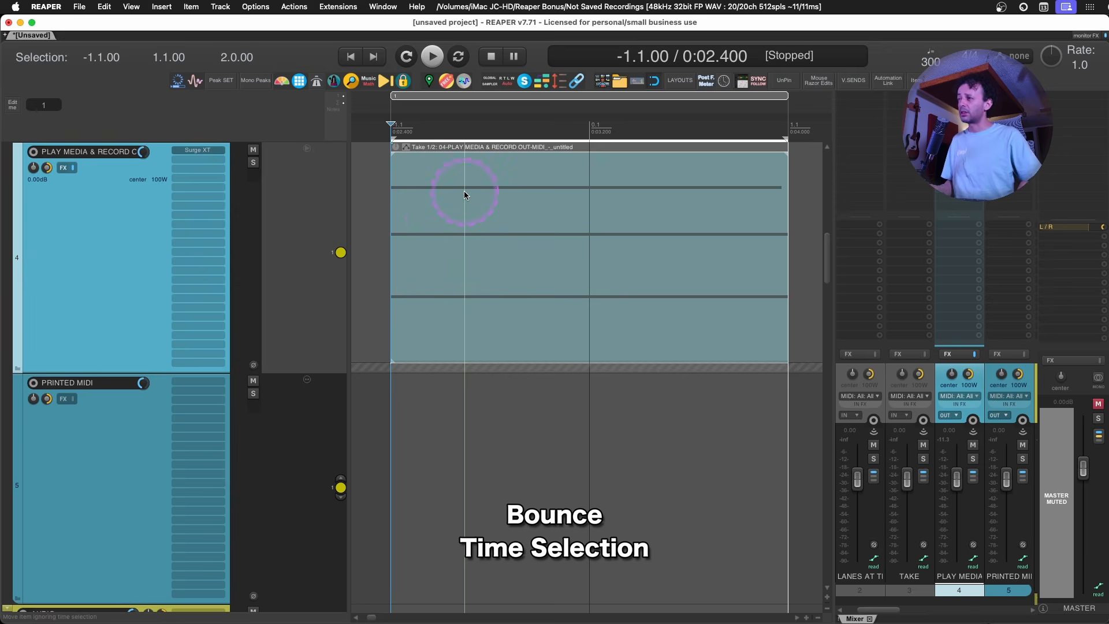
pyautogui.press('?')
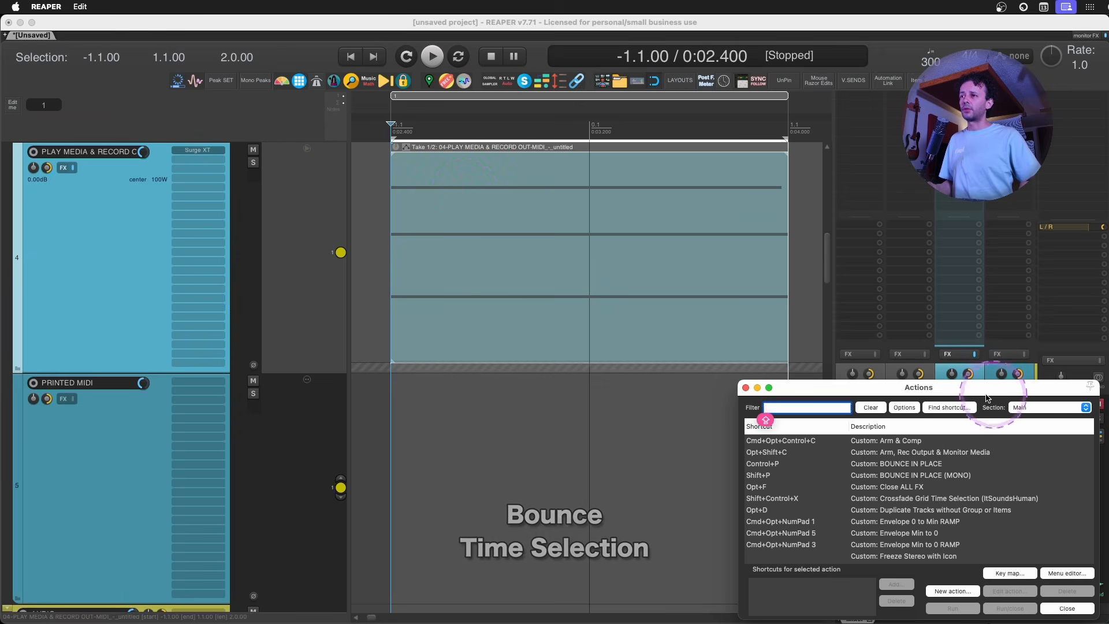
pyautogui.click(953, 408)
pyautogui.press('super+b')
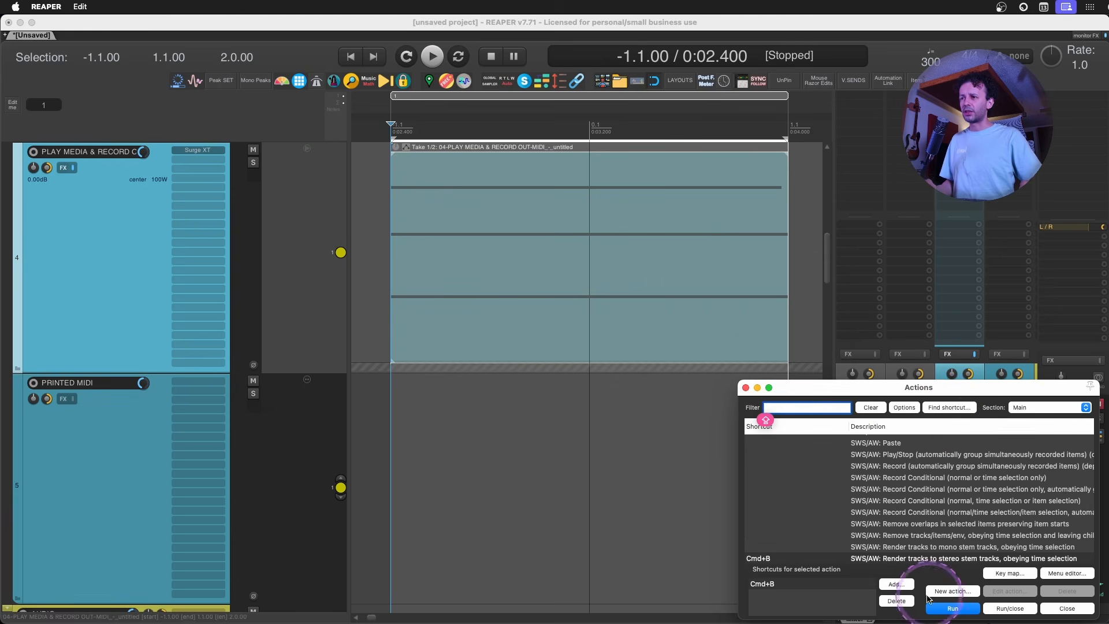
pyautogui.click(890, 567)
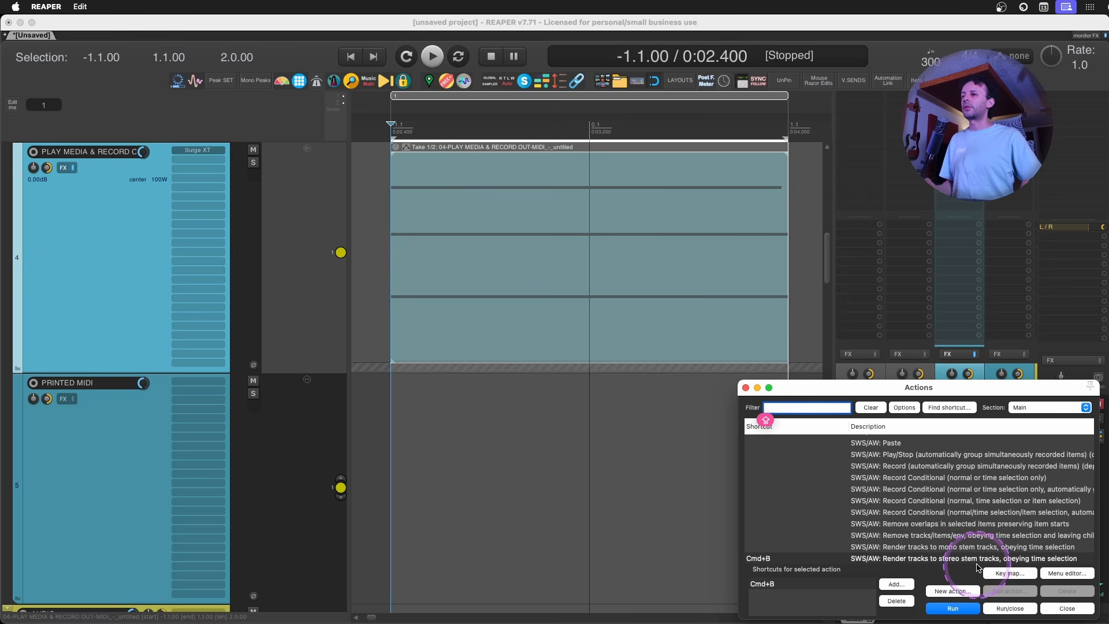
pyautogui.click(746, 389)
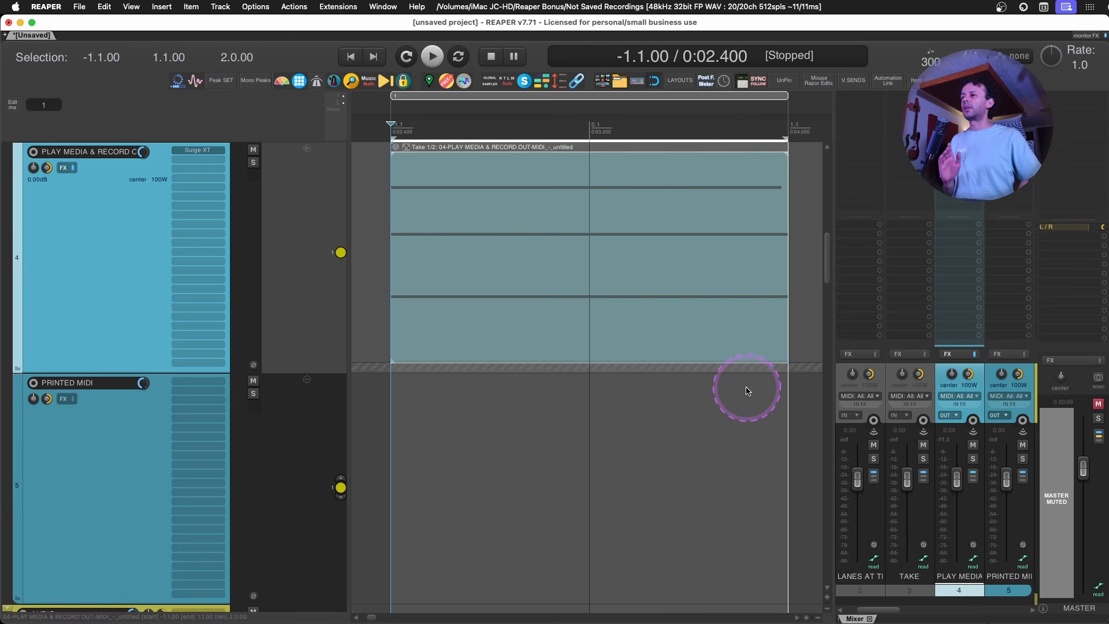
# Extend the time selection to end at 3.1.00 and render PLAY MEDIA & RECORD OUT to a stereo stem track over it.
pyautogui.scroll(-3, 667, 398)
pyautogui.hscroll(3, 675, 400)
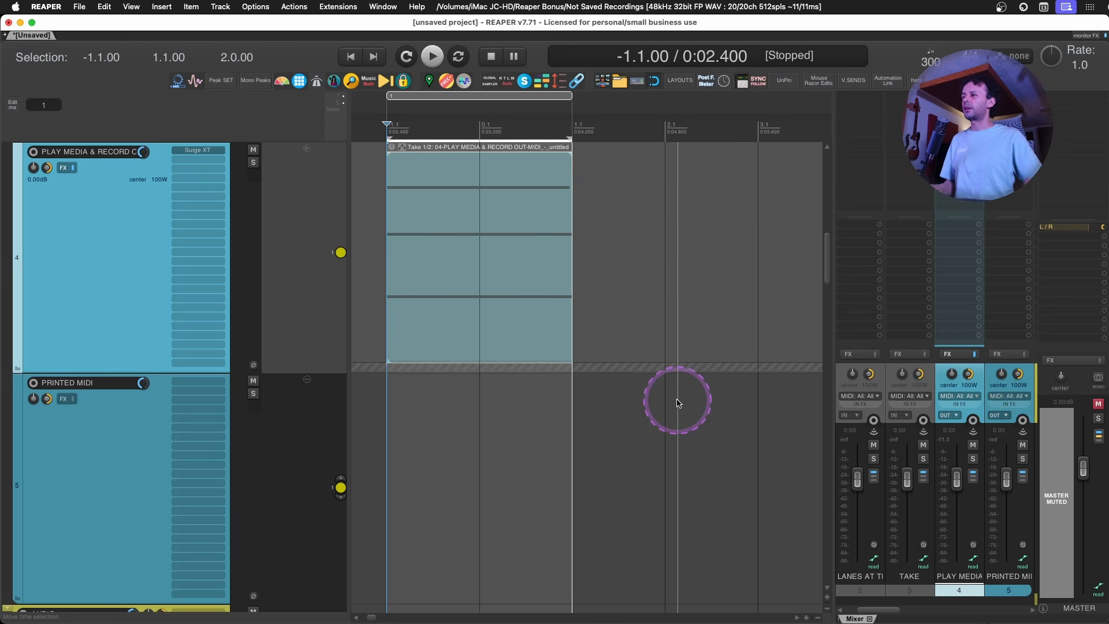
pyautogui.moveTo(760, 137); pyautogui.dragTo(398, 144)
pyautogui.click(81, 264)
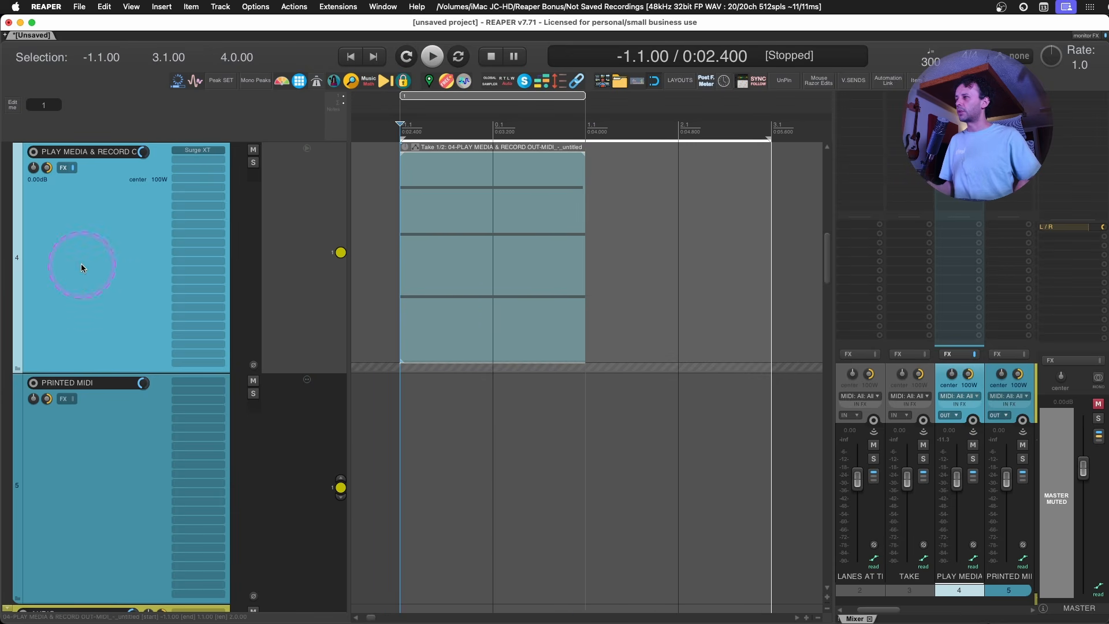
pyautogui.click(100, 413)
pyautogui.click(95, 293)
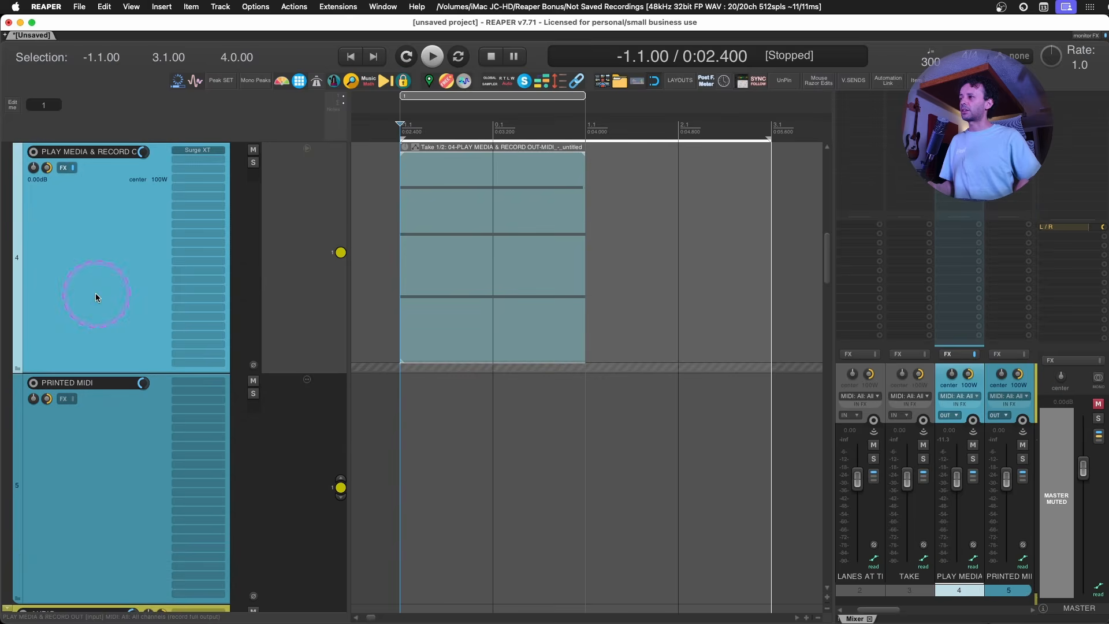
pyautogui.press('super+alt+r')
# Delete the empty PRINTED MIDI track below the original PLAY MEDIA & RECORD OUT track.
pyautogui.scroll(2, 96, 293)
pyautogui.click(115, 520)
pyautogui.press('Delete')
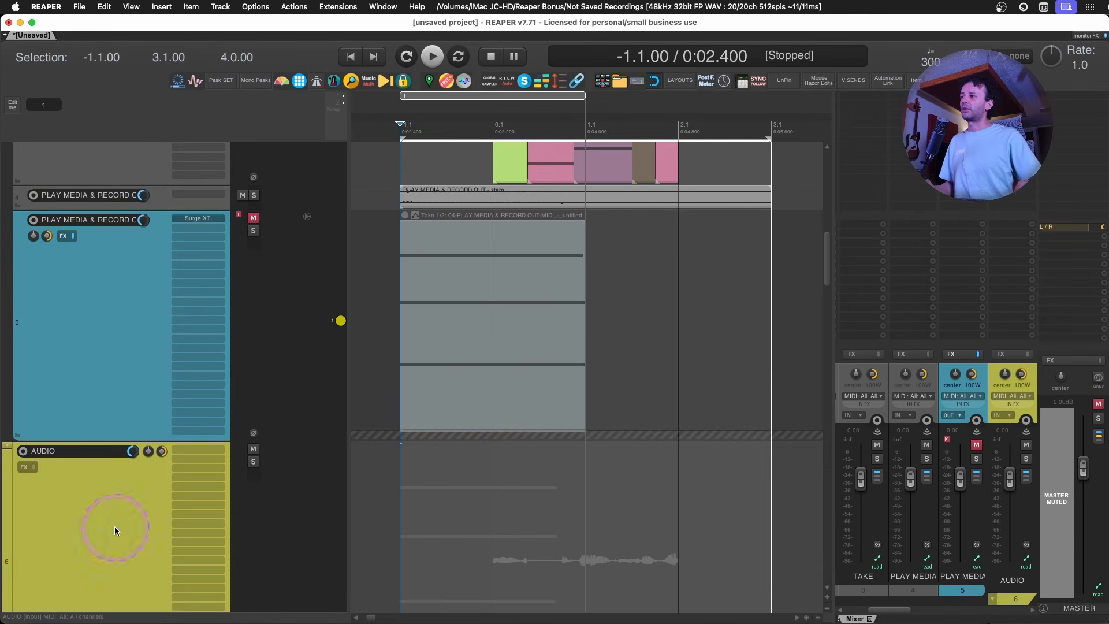
# Bypass Surge XT and the whole FX chain on the muted original PLAY MEDIA & RECORD OUT track.
pyautogui.scroll(5, 78, 207)
pyautogui.scroll(-1, 166, 418)
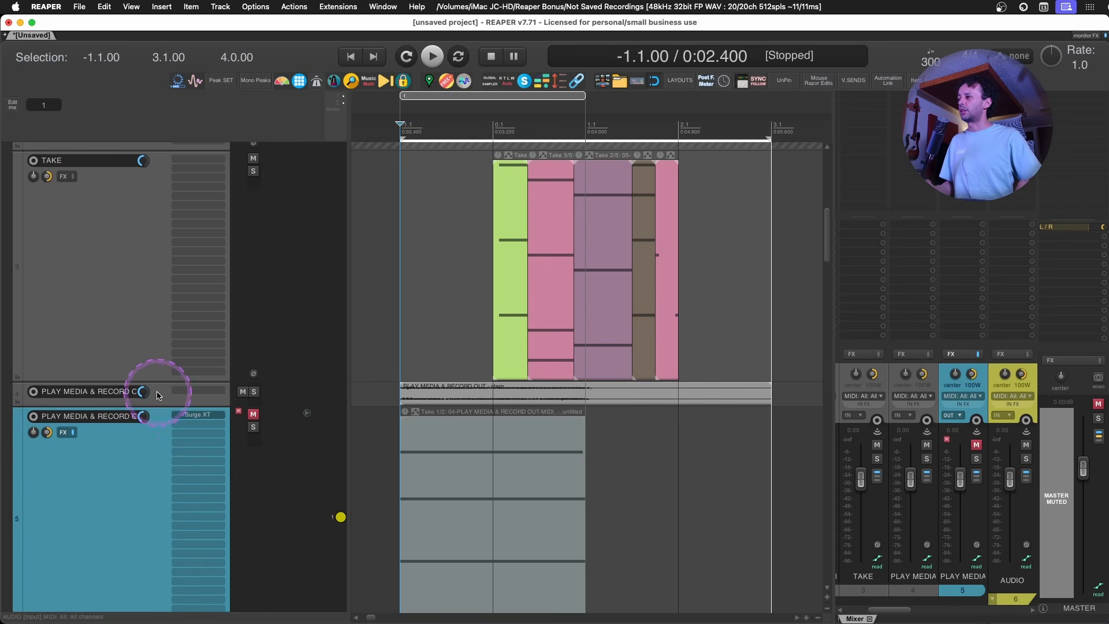
pyautogui.scroll(-1, 141, 476)
pyautogui.scroll(-3, 140, 475)
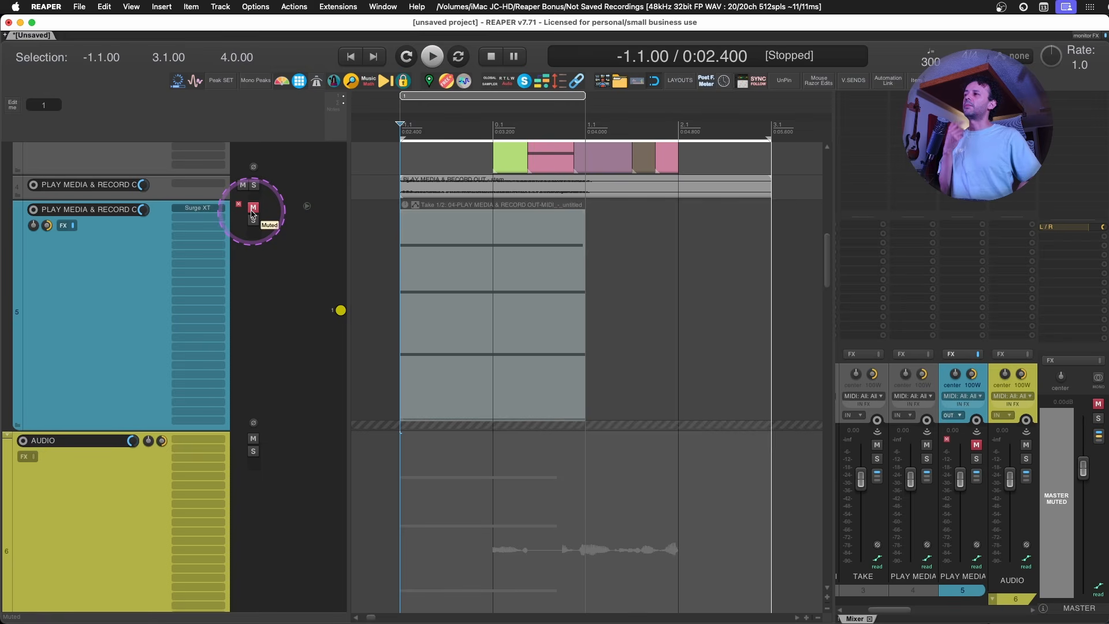
pyautogui.click(201, 213)
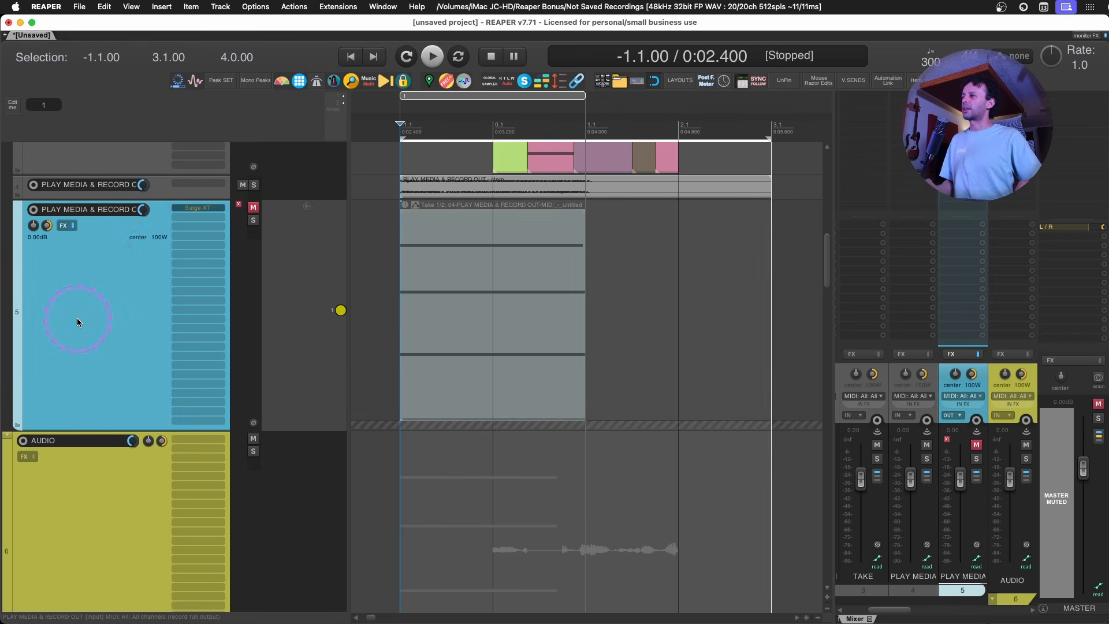
pyautogui.scroll(1, 82, 328)
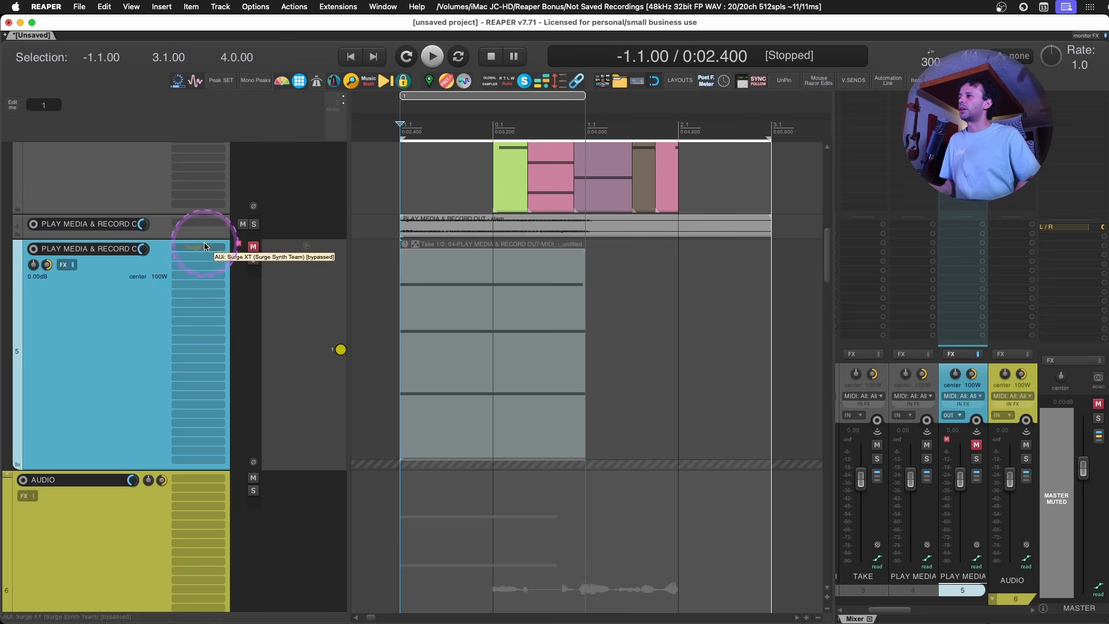
pyautogui.click(72, 266)
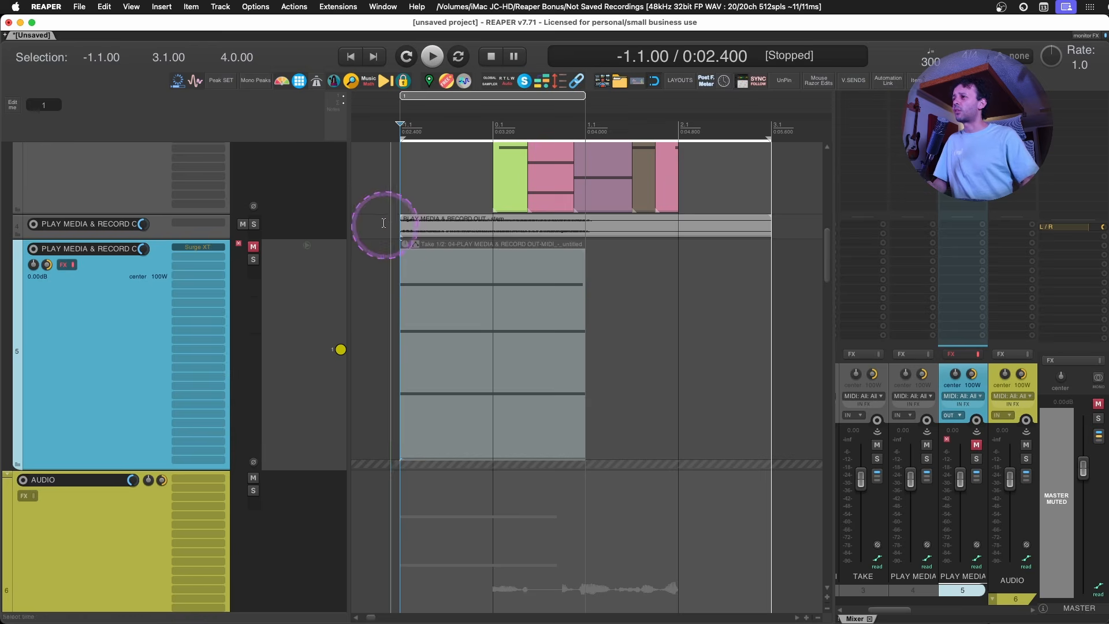
# Compare the rendered stem with the MIDI item, and hide the muted original track from the track list and mixer.
pyautogui.moveTo(384, 217); pyautogui.dragTo(803, 375)
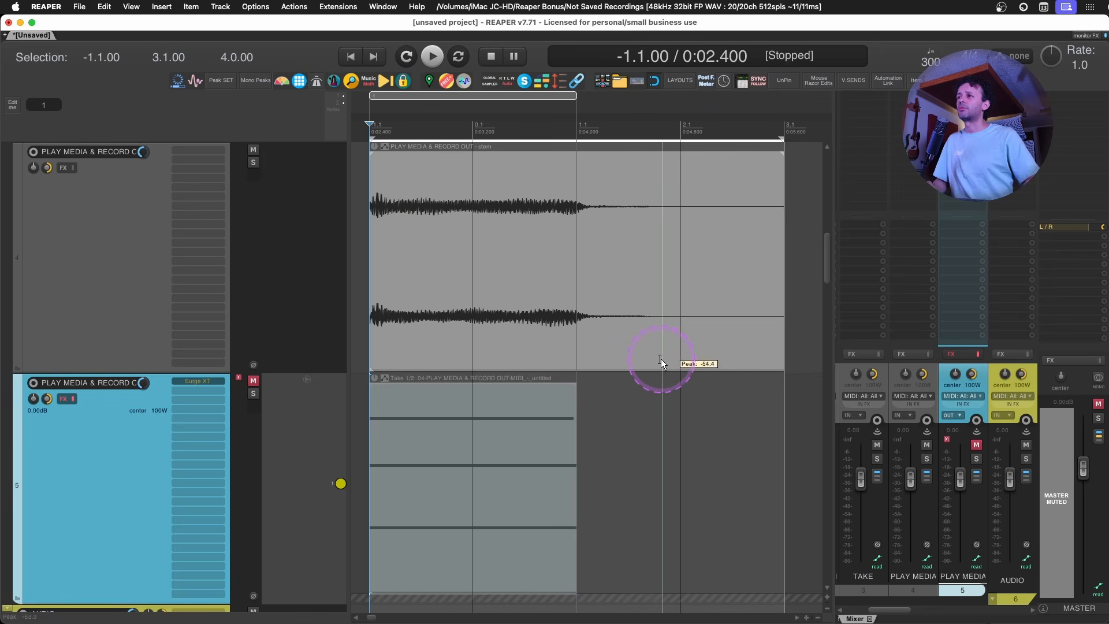
pyautogui.hscroll(-2, 660, 359)
pyautogui.hscroll(1, 660, 359)
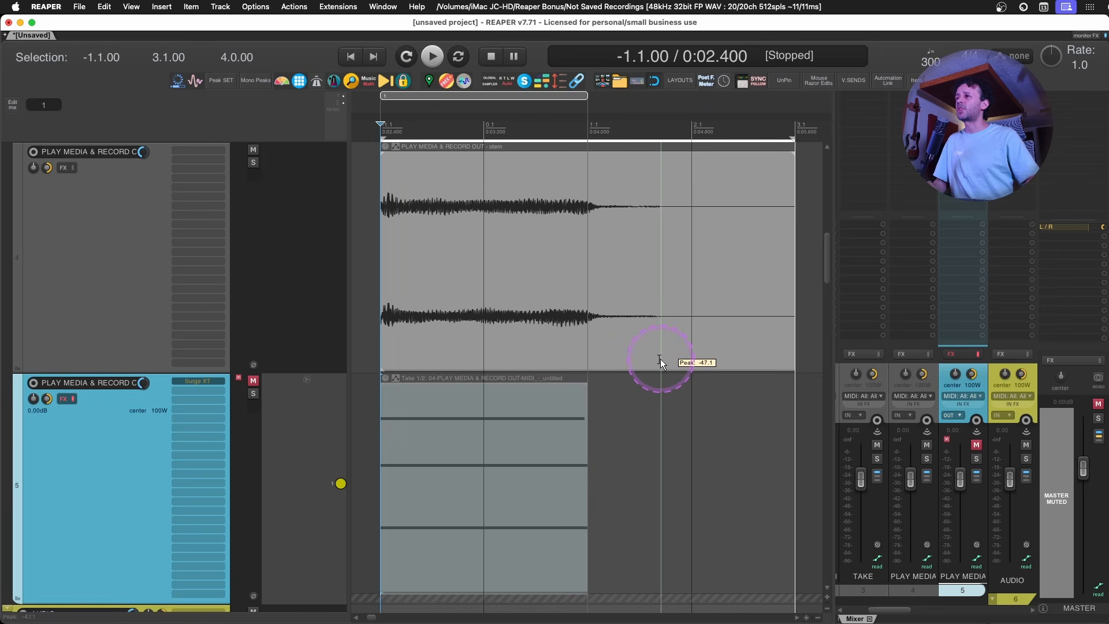
pyautogui.click(67, 254)
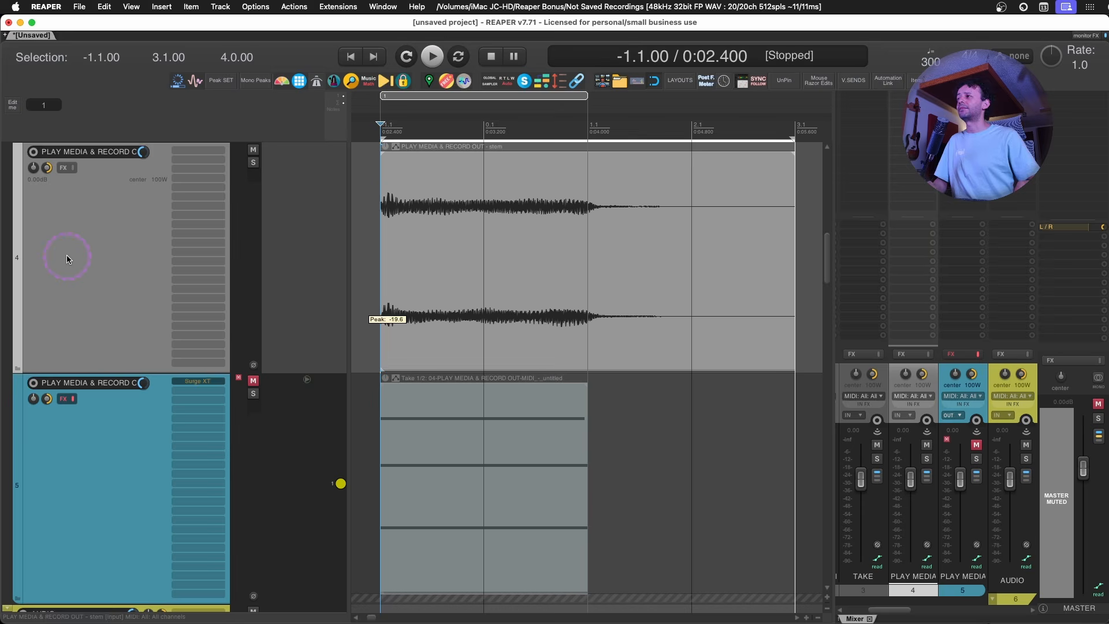
pyautogui.click(90, 438)
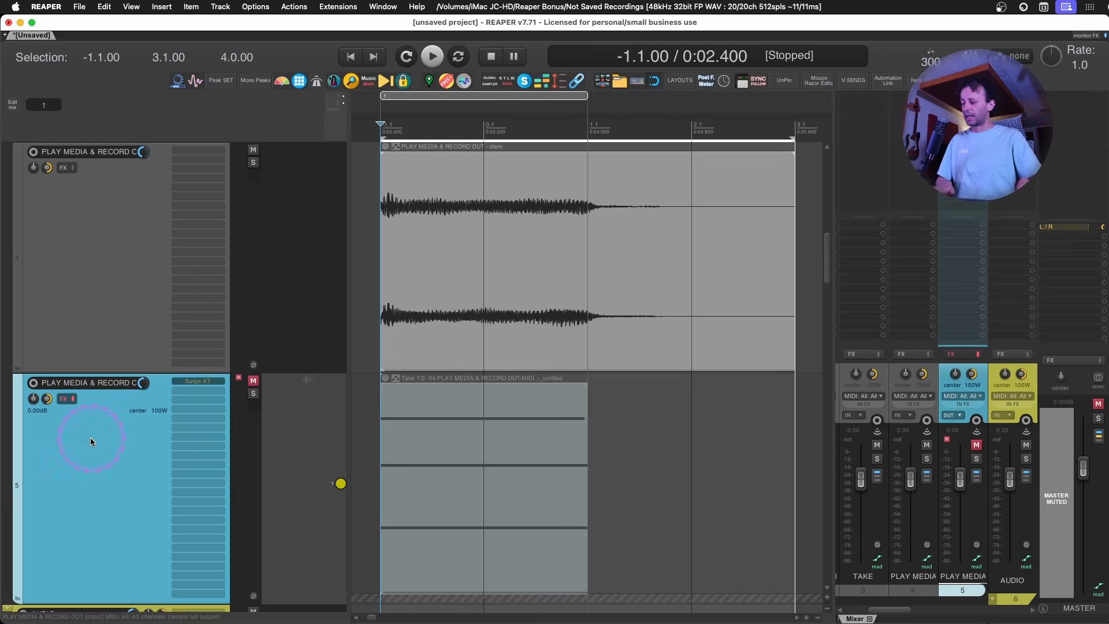
pyautogui.press('Delete')
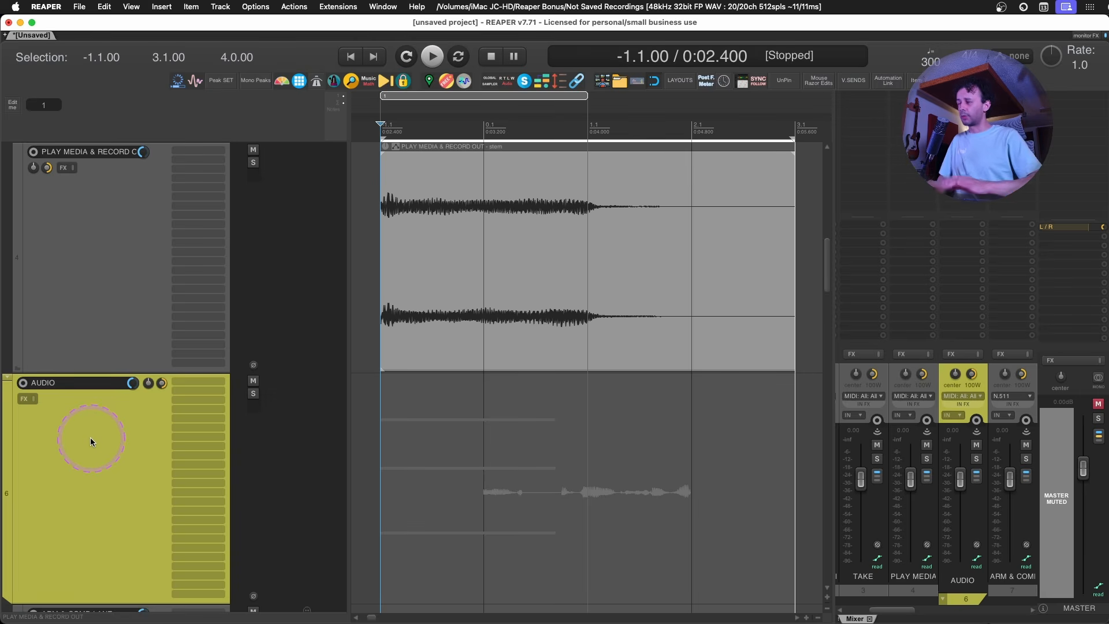
# Check the hidden original PLAY MEDIA & RECORD OUT track in the Track Manager and close the manager.
pyautogui.press('super+shift+m')
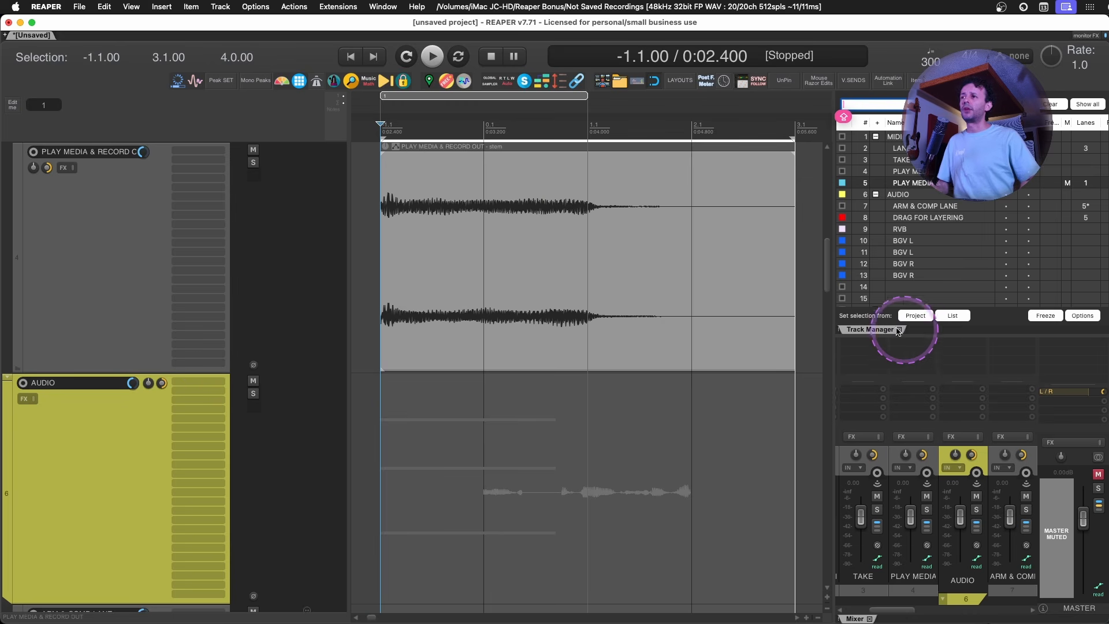
pyautogui.click(1029, 184)
pyautogui.press('super+shift+m')
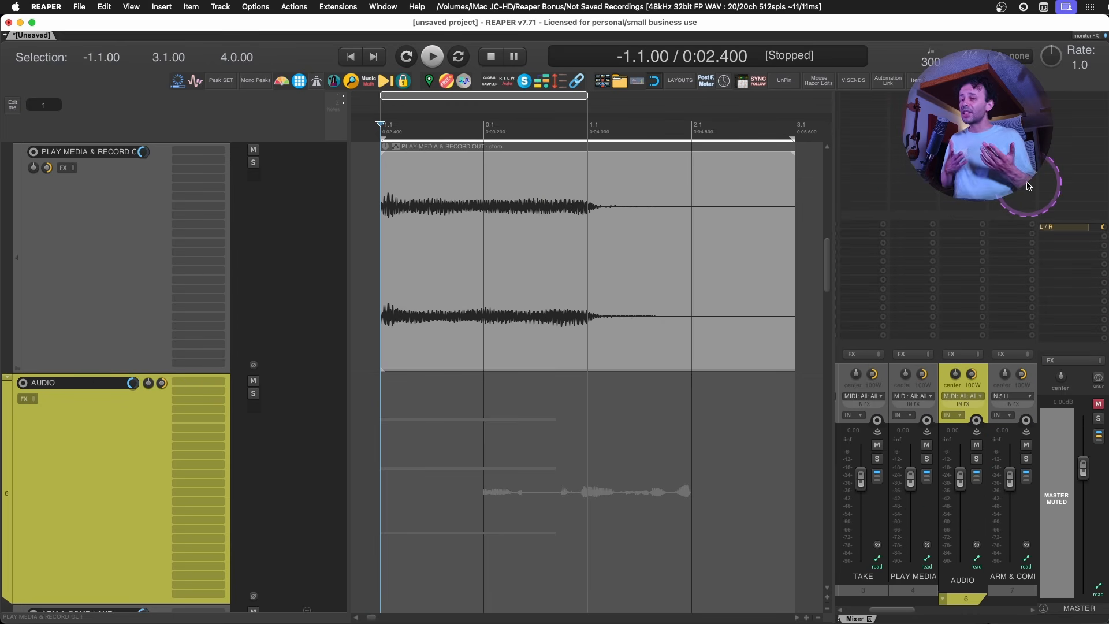